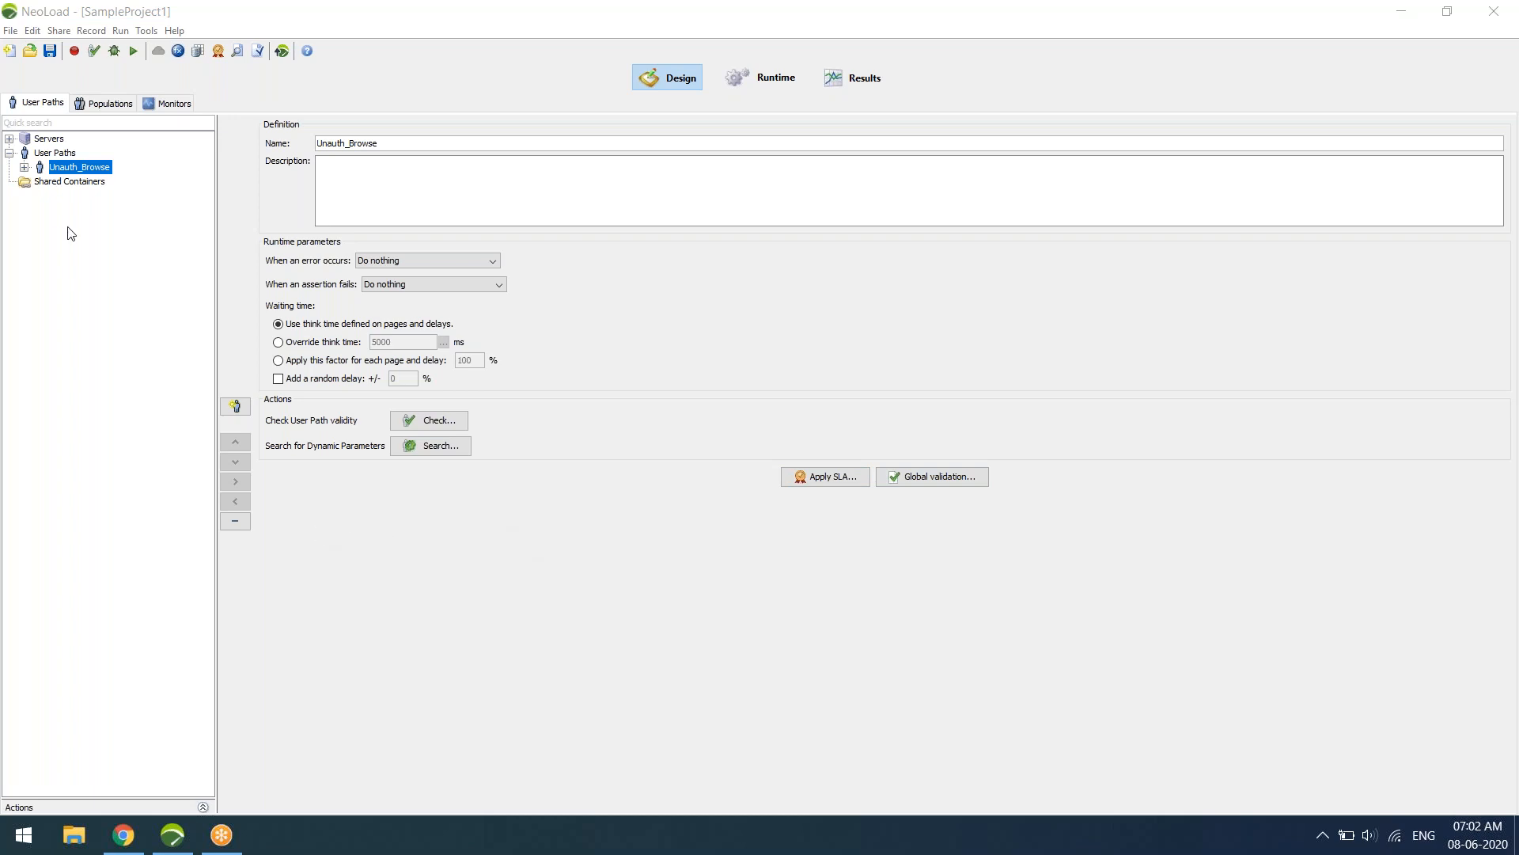
Look through the recorded Actions of the Unauth_Browse user path, and collapse it again
left_click(24, 167)
left_click(39, 196)
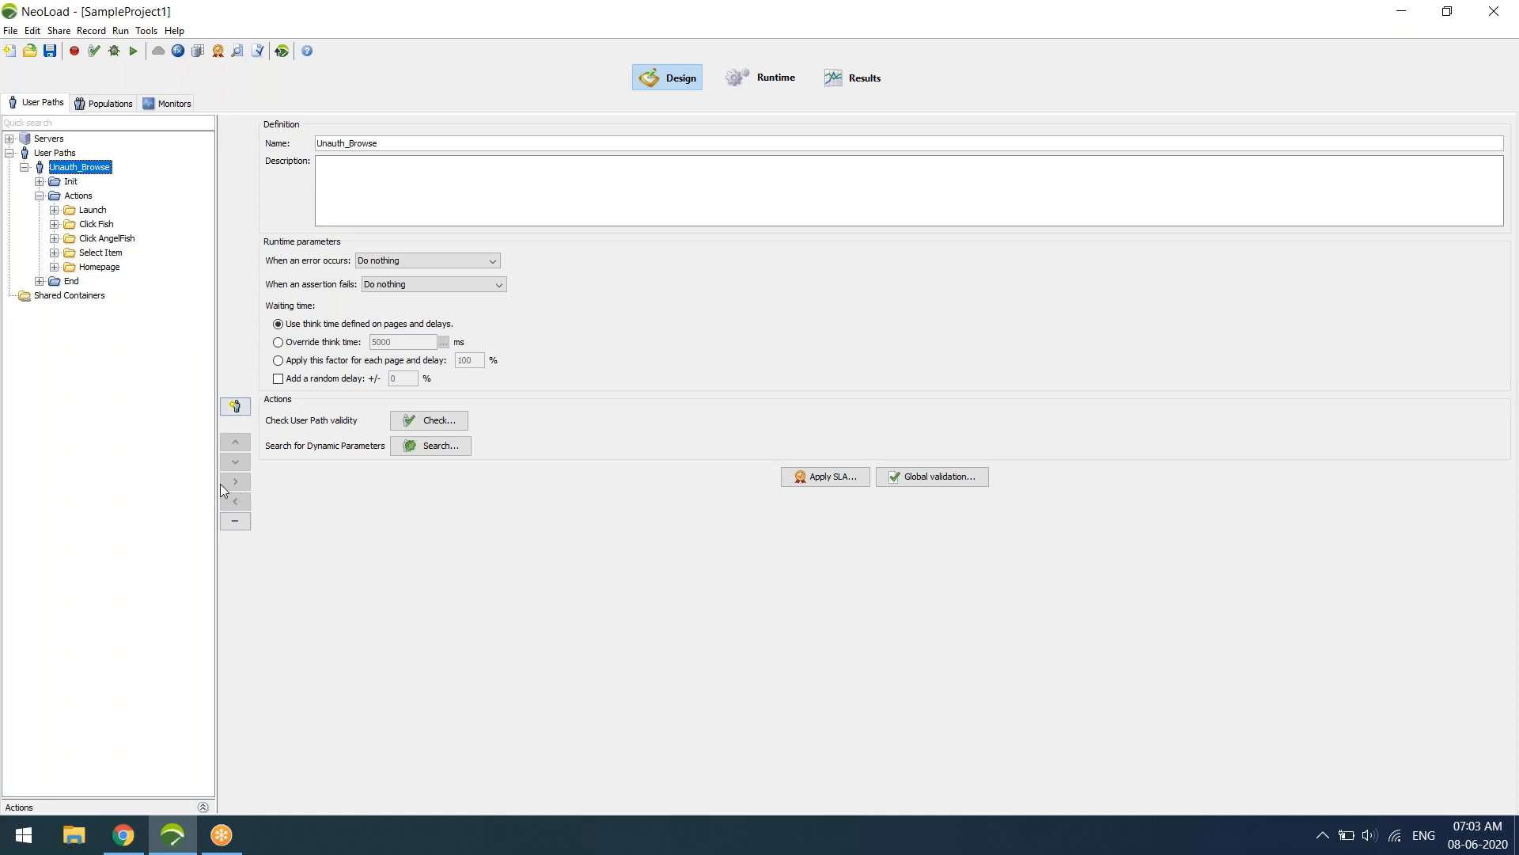
left_click(39, 196)
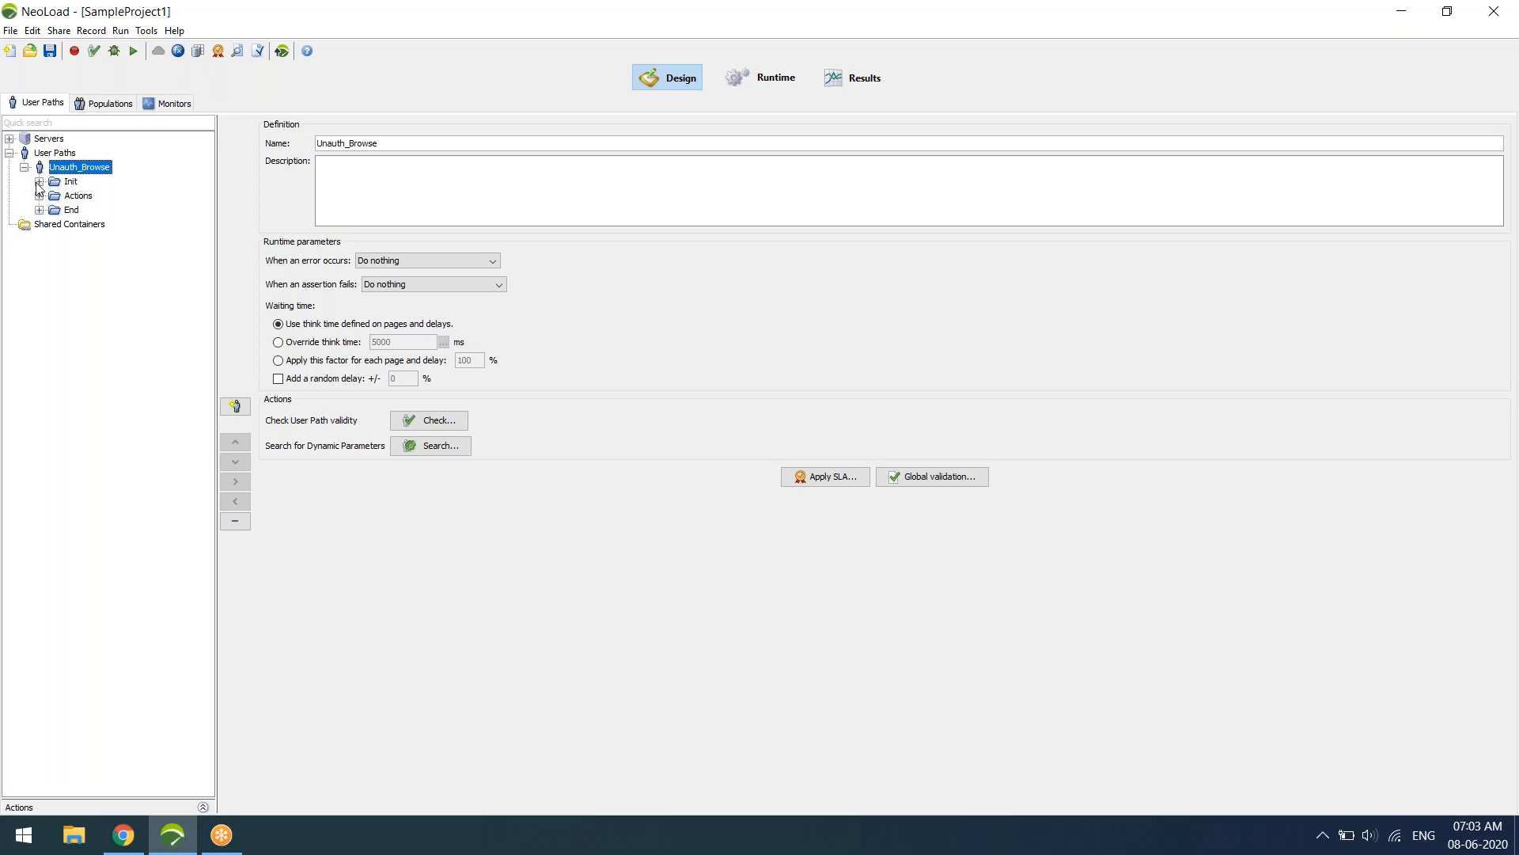
left_click(24, 168)
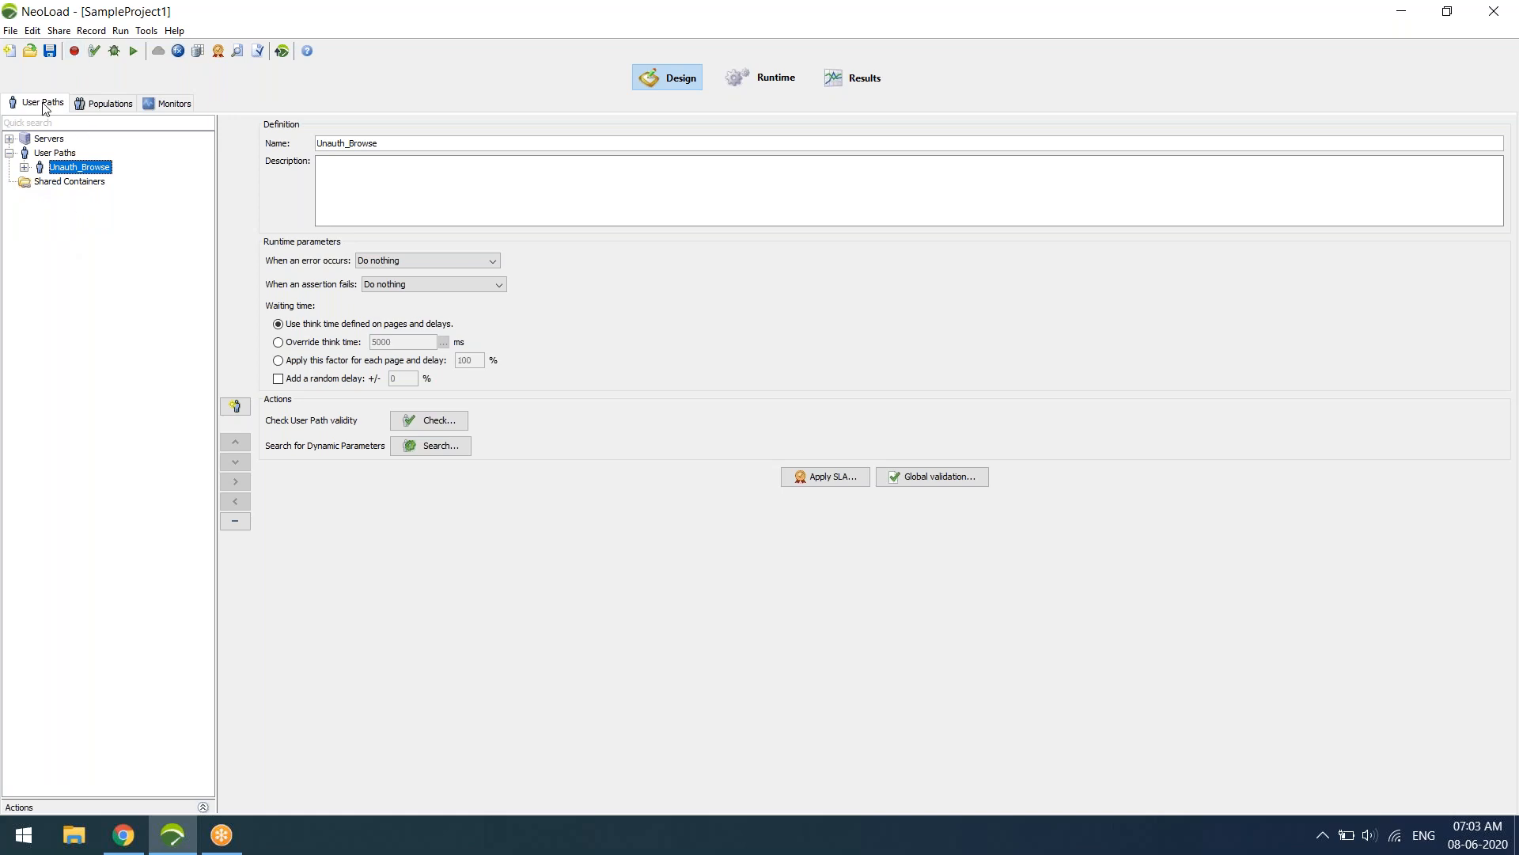
Start a new recording of a user path named Auth_Browse, recorded in Actions with Internet Explorer as the client
left_click(74, 52)
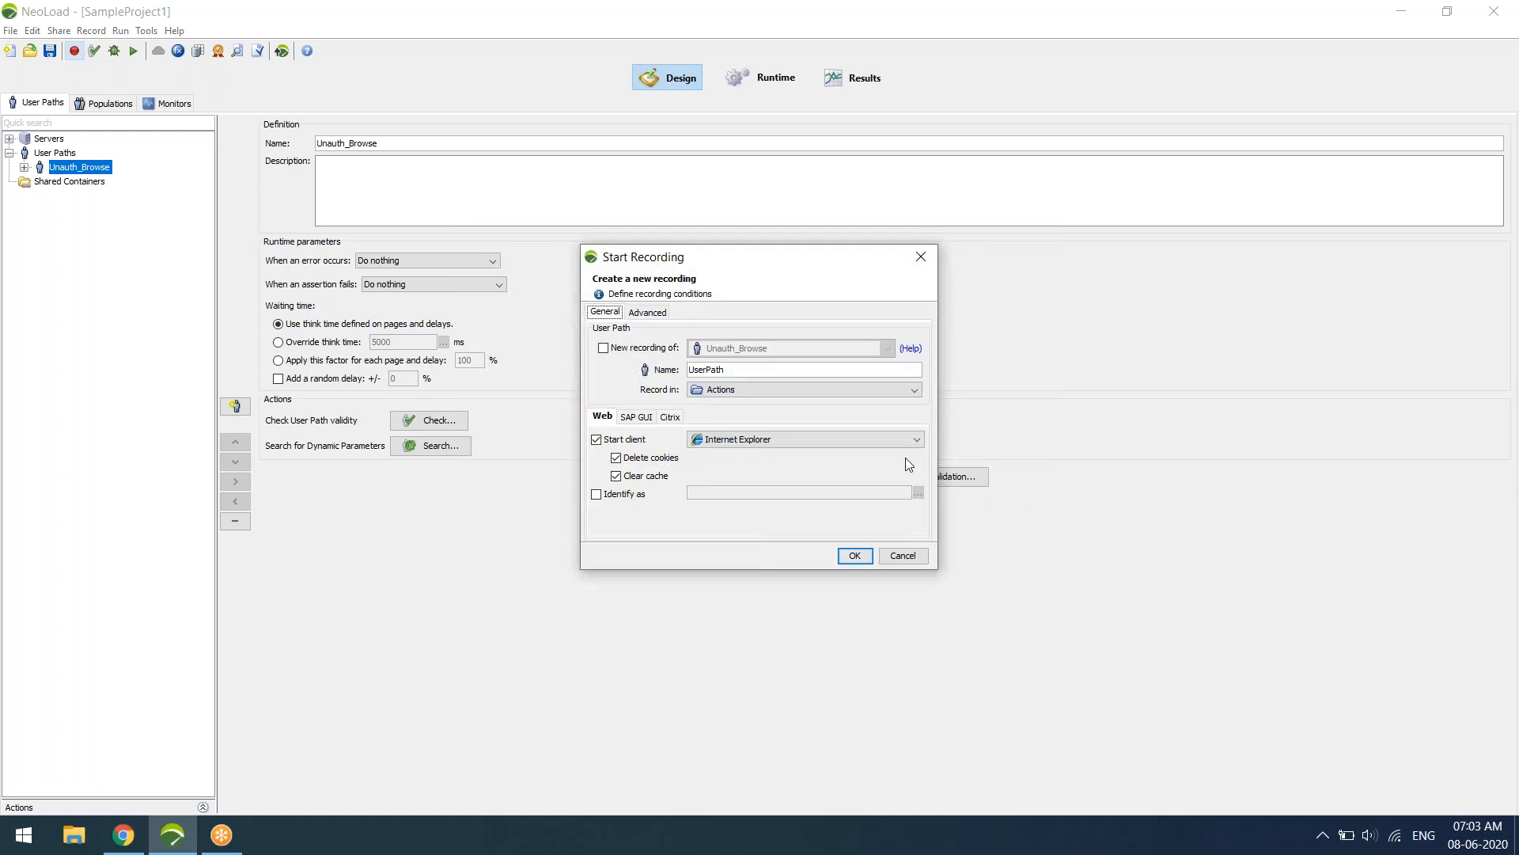
left_click(737, 440)
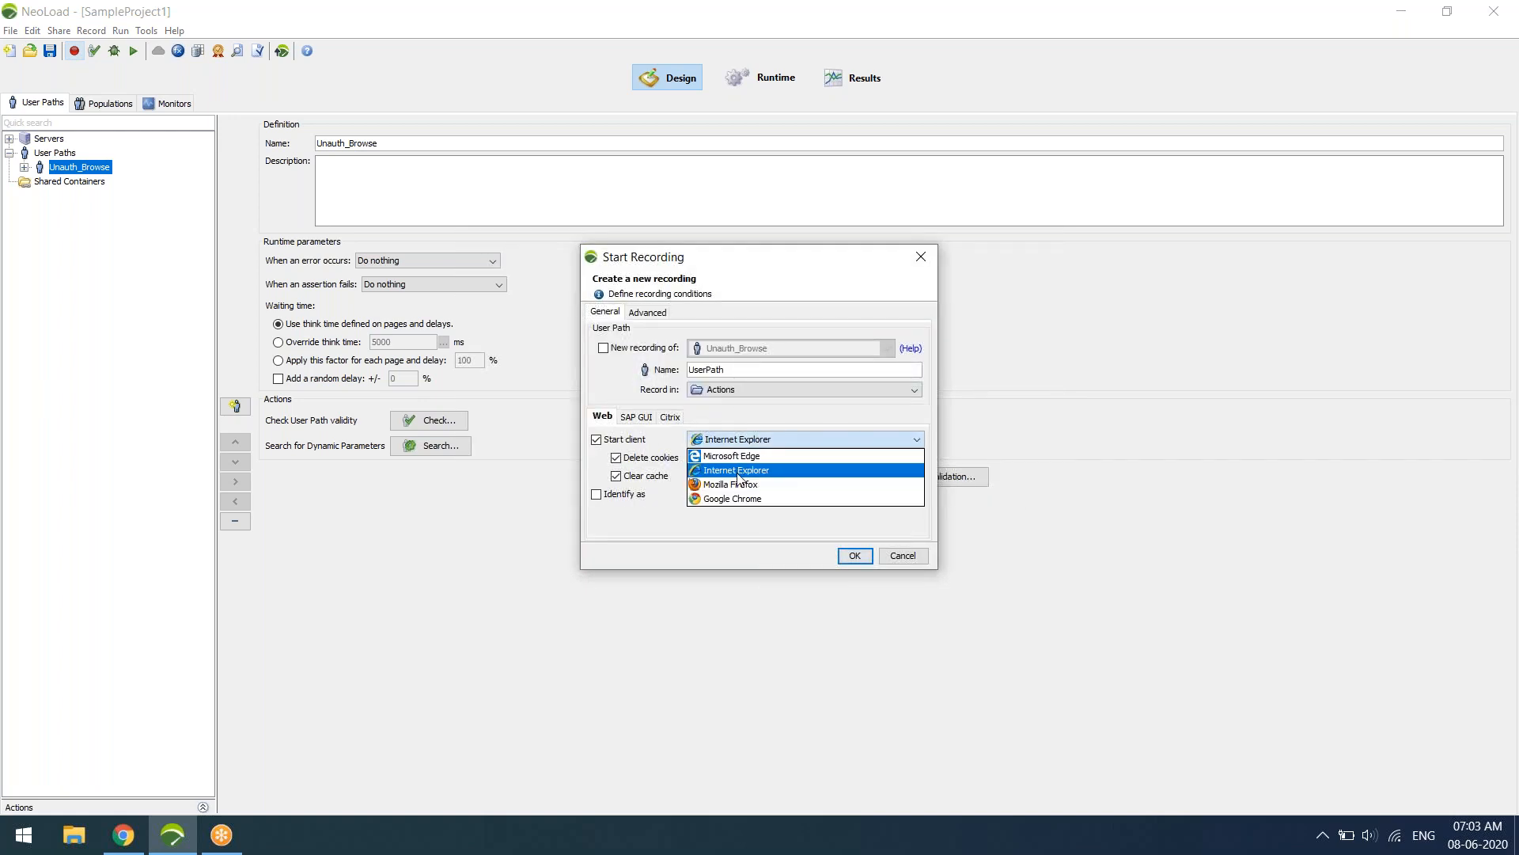
left_click(736, 470)
key("shift+Tab")
type("Auth_B")
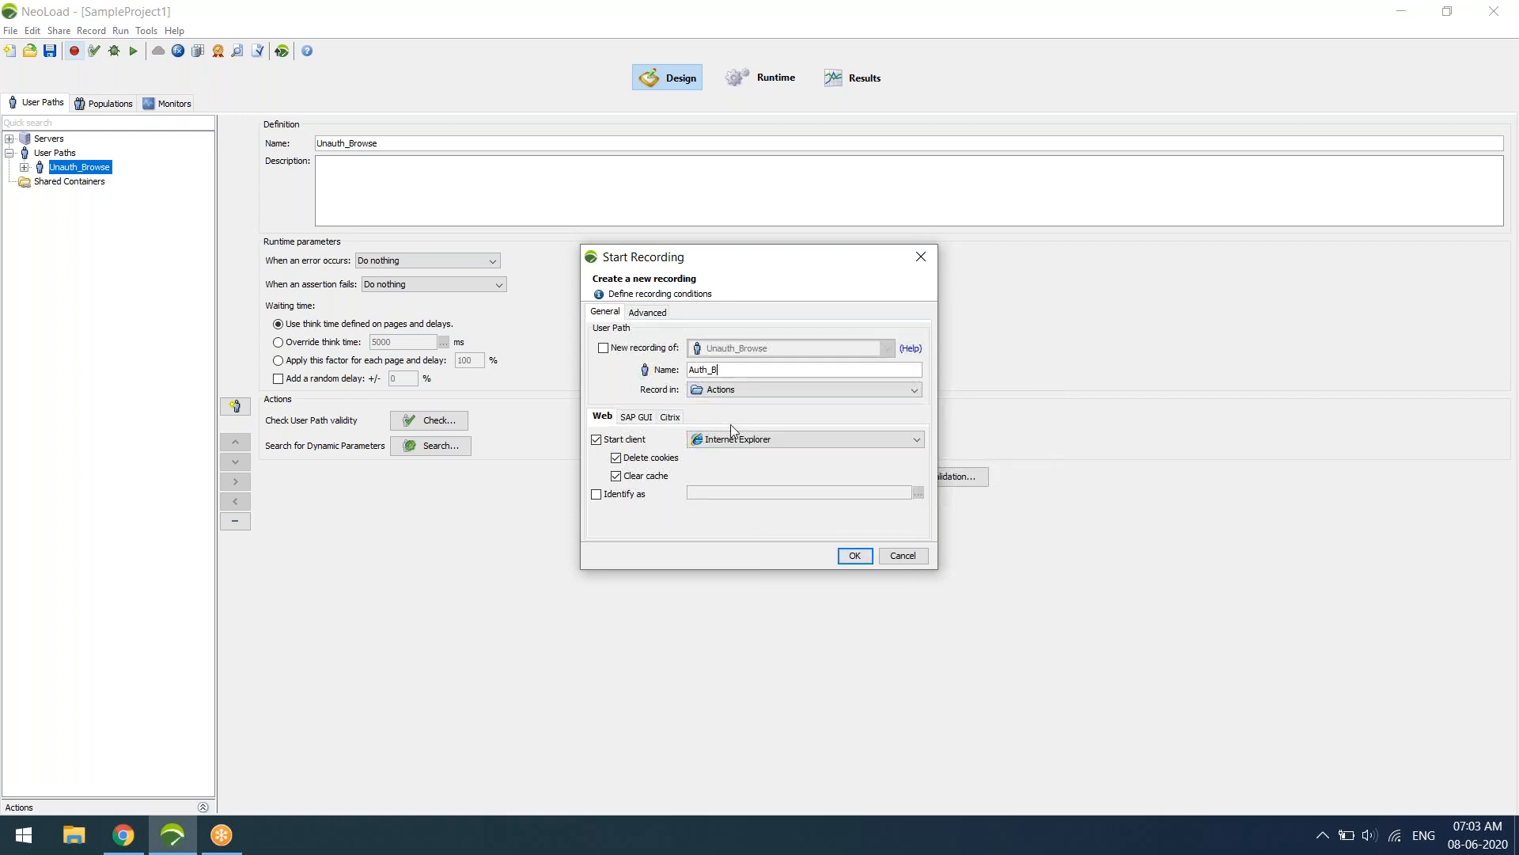
type("rowse")
left_click(852, 555)
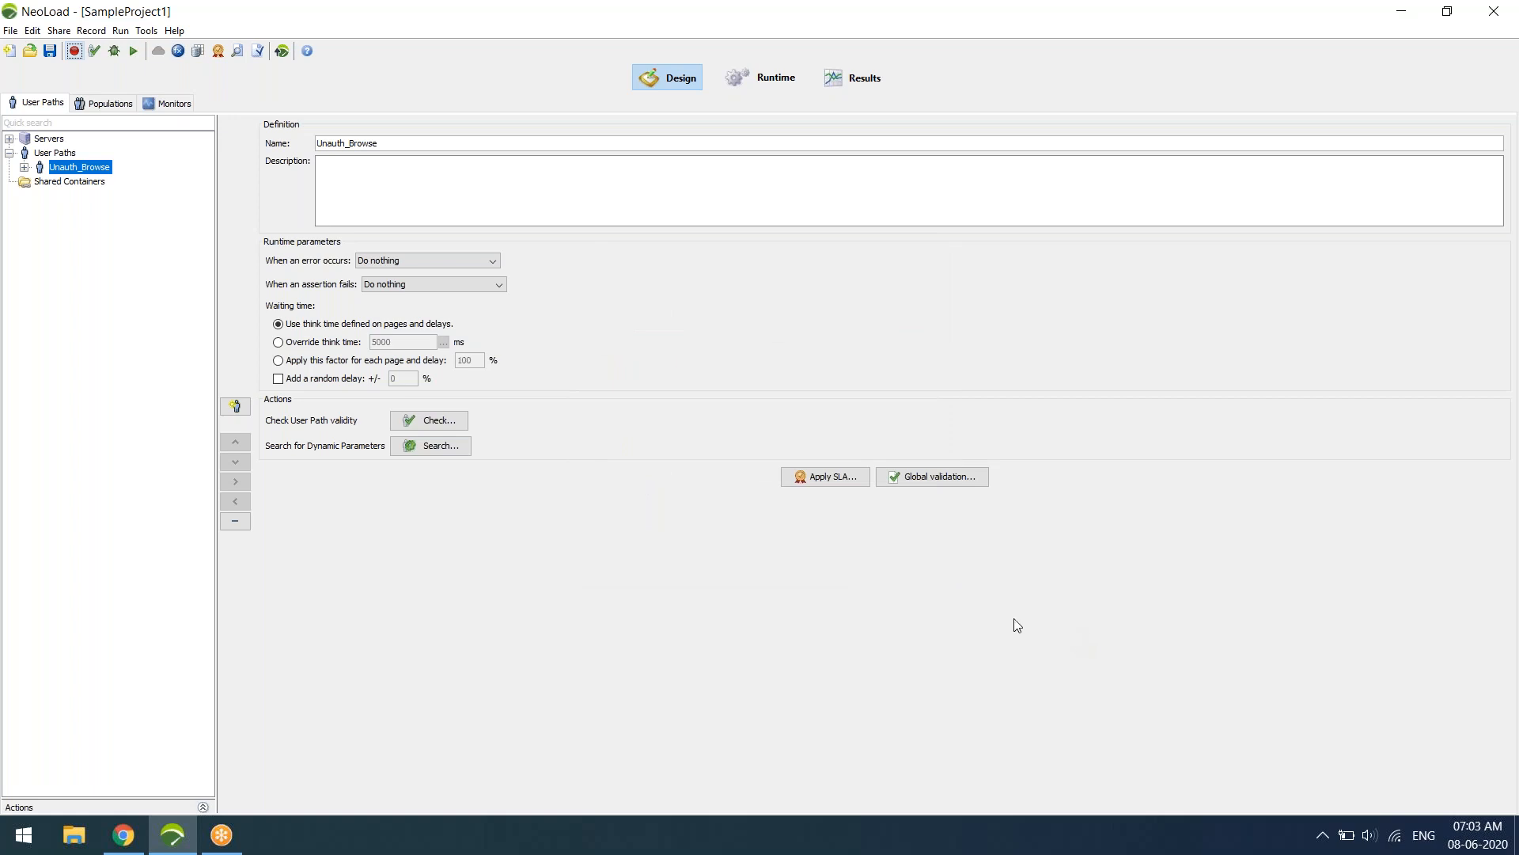
Record a transaction named Launch that opens the last recorded jpetstore.cfapps.io catalog URL, continuing past the certificate warning
left_click_drag(828, 23, 1272, 304)
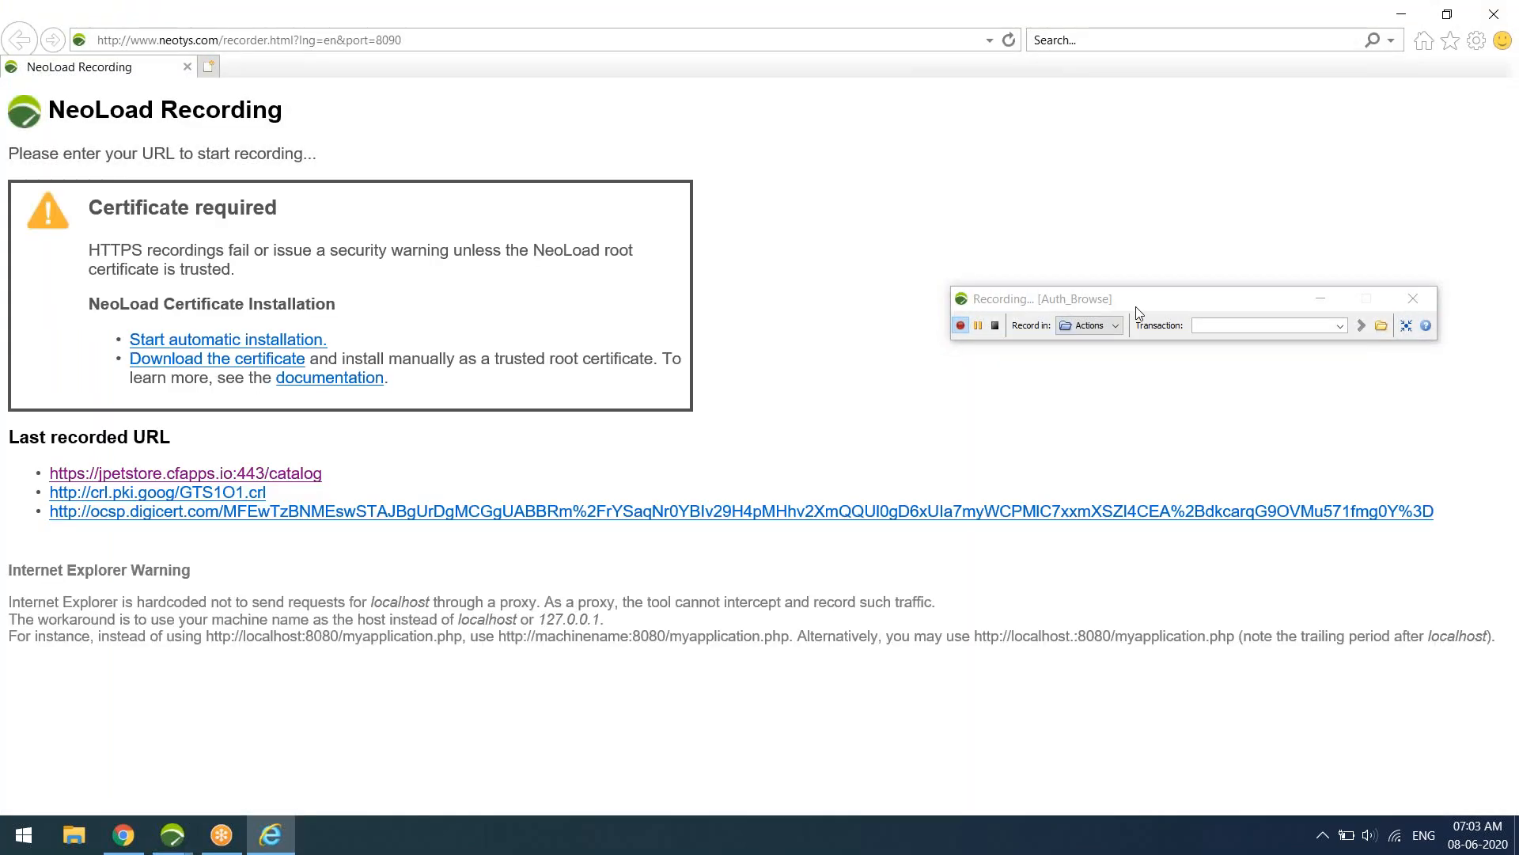
left_click(1253, 323)
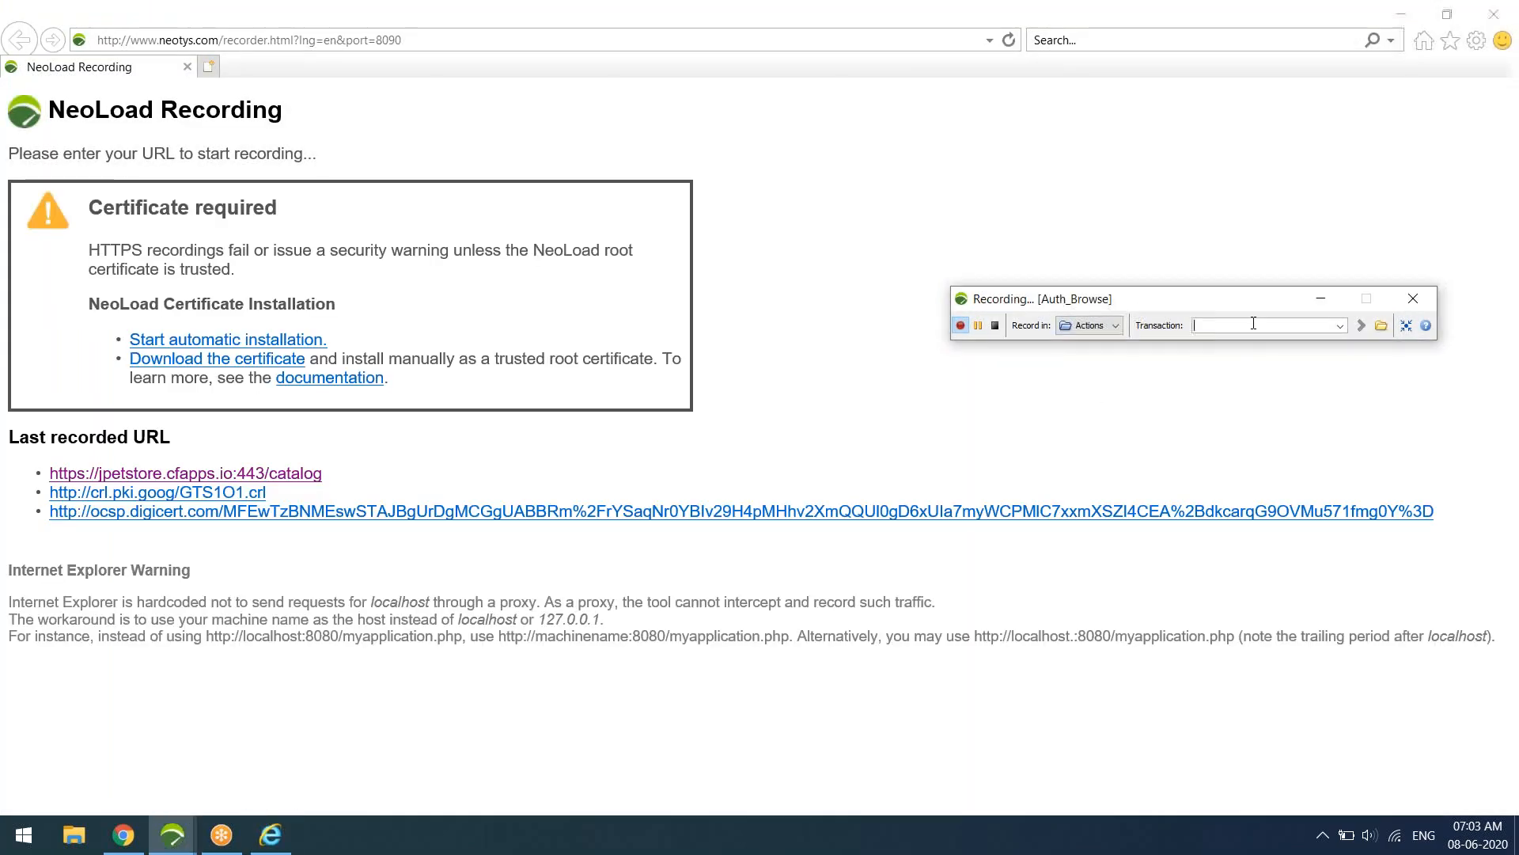
type("Launch")
key("Return")
left_click(303, 479)
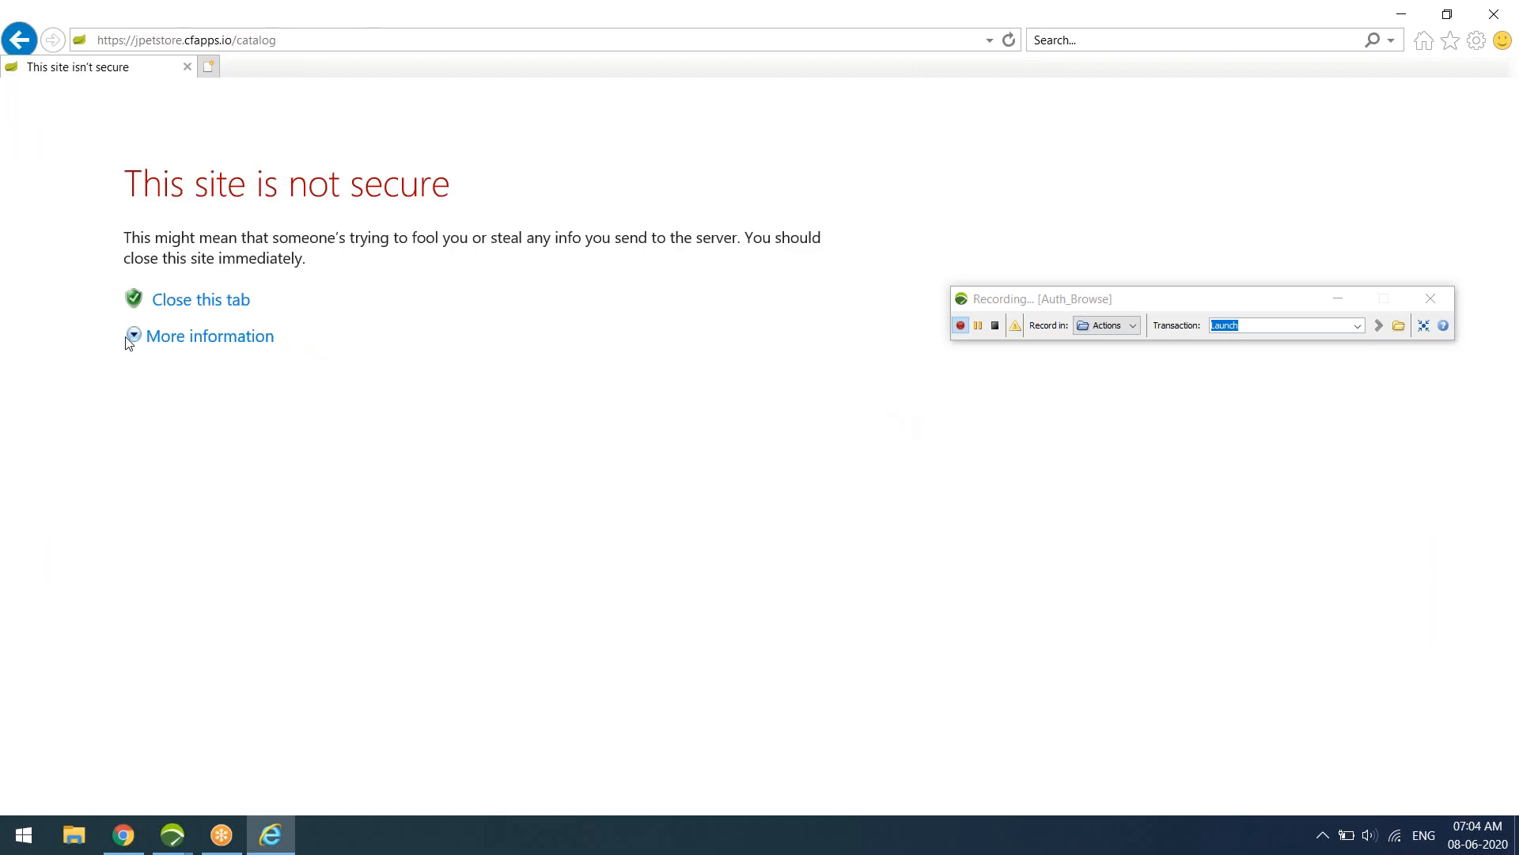
left_click(130, 340)
left_click(264, 461)
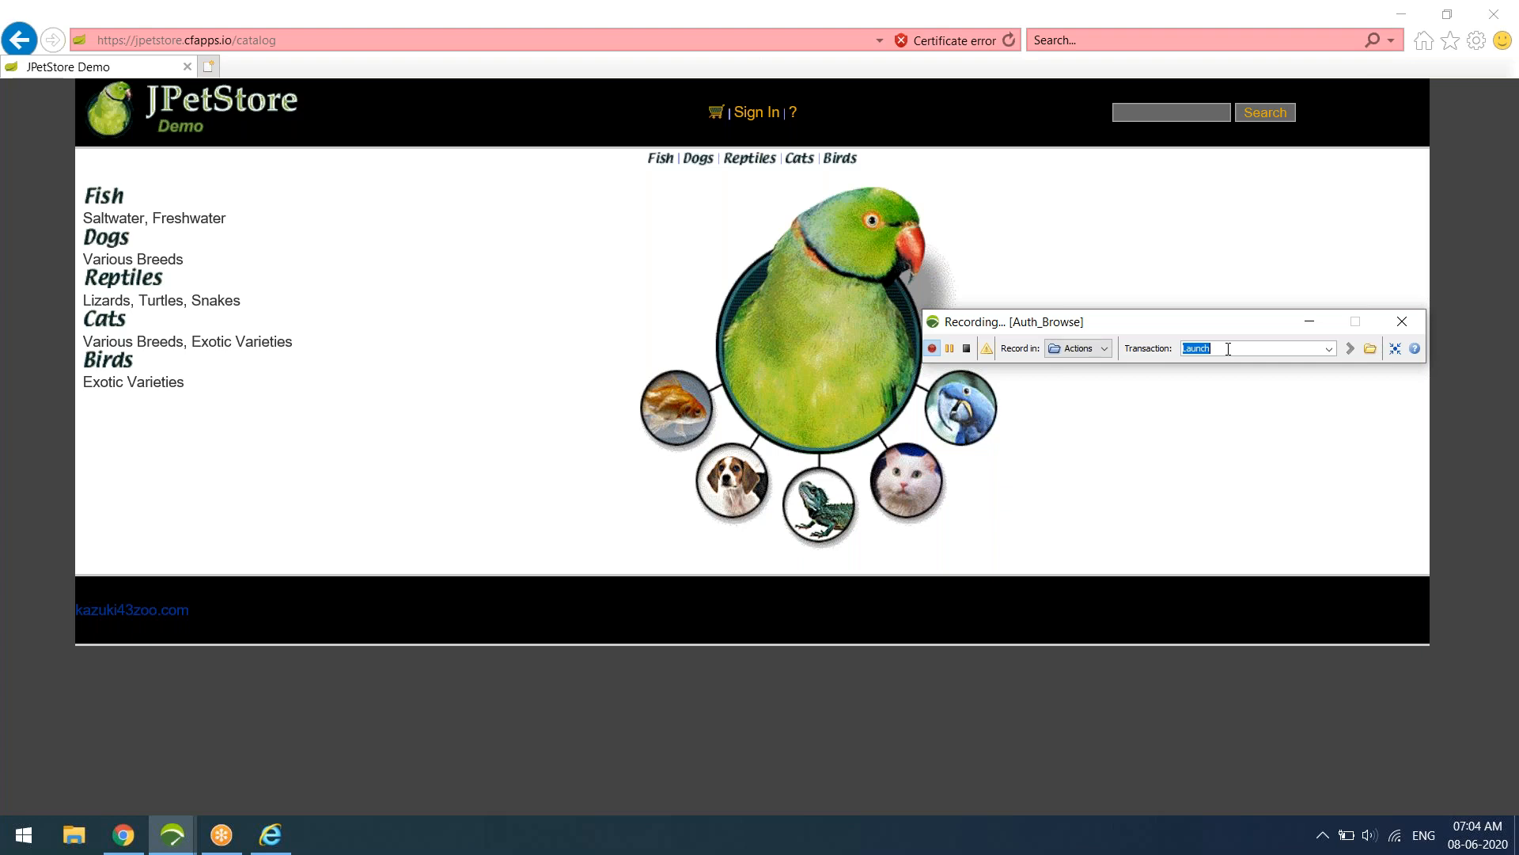
Set the transaction name to SignIn and open the JPetStore sign-in page
type("L")
double_click(1228, 348)
left_click(760, 114)
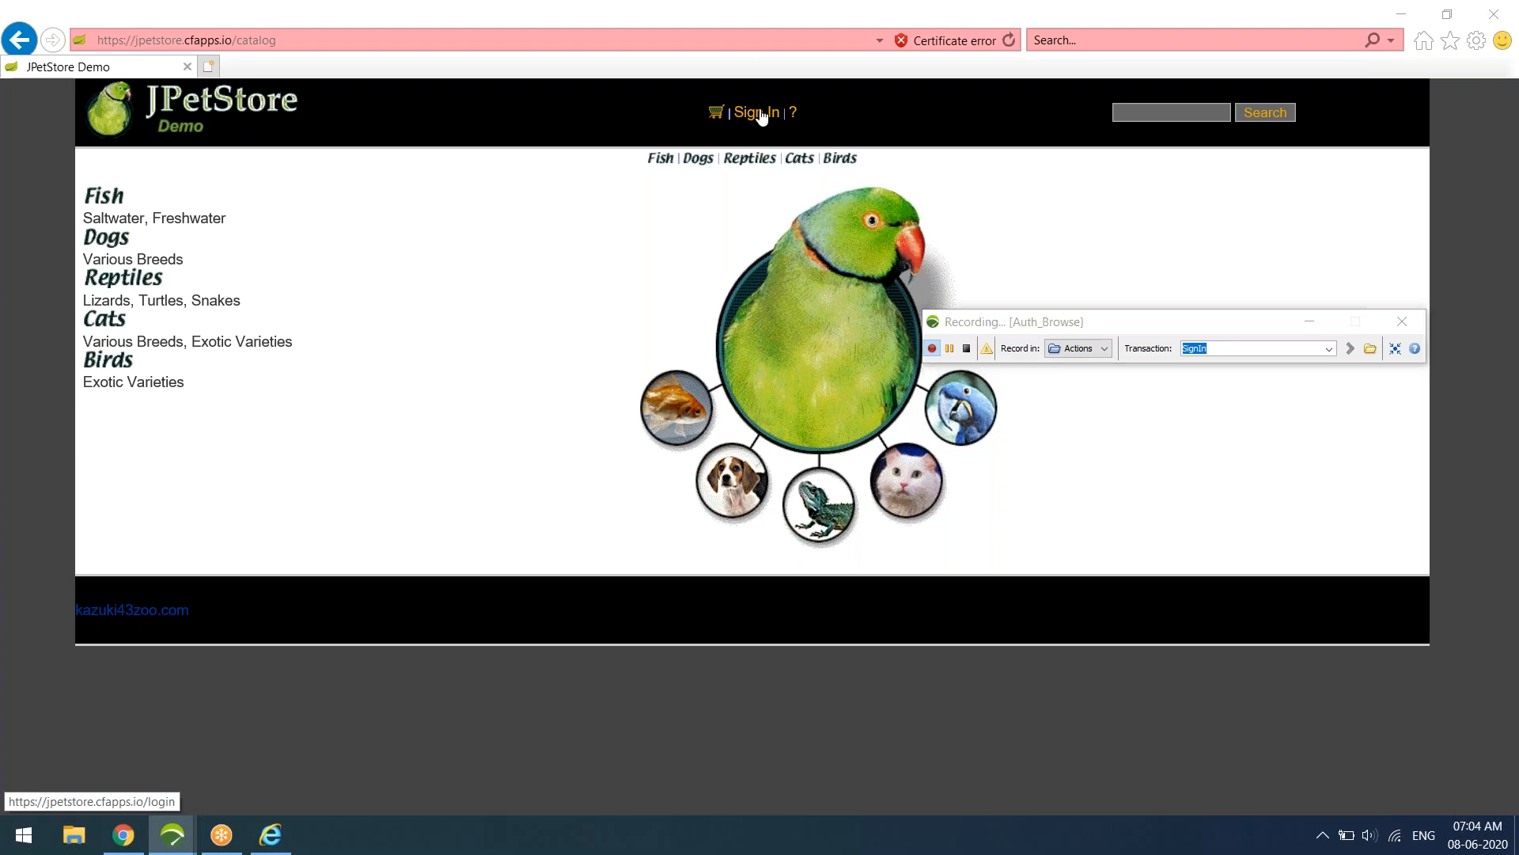
Fill in the login username and password, and submit the login within a transaction named Click Login
left_click(781, 249)
type("j2ee")
key("Tab")
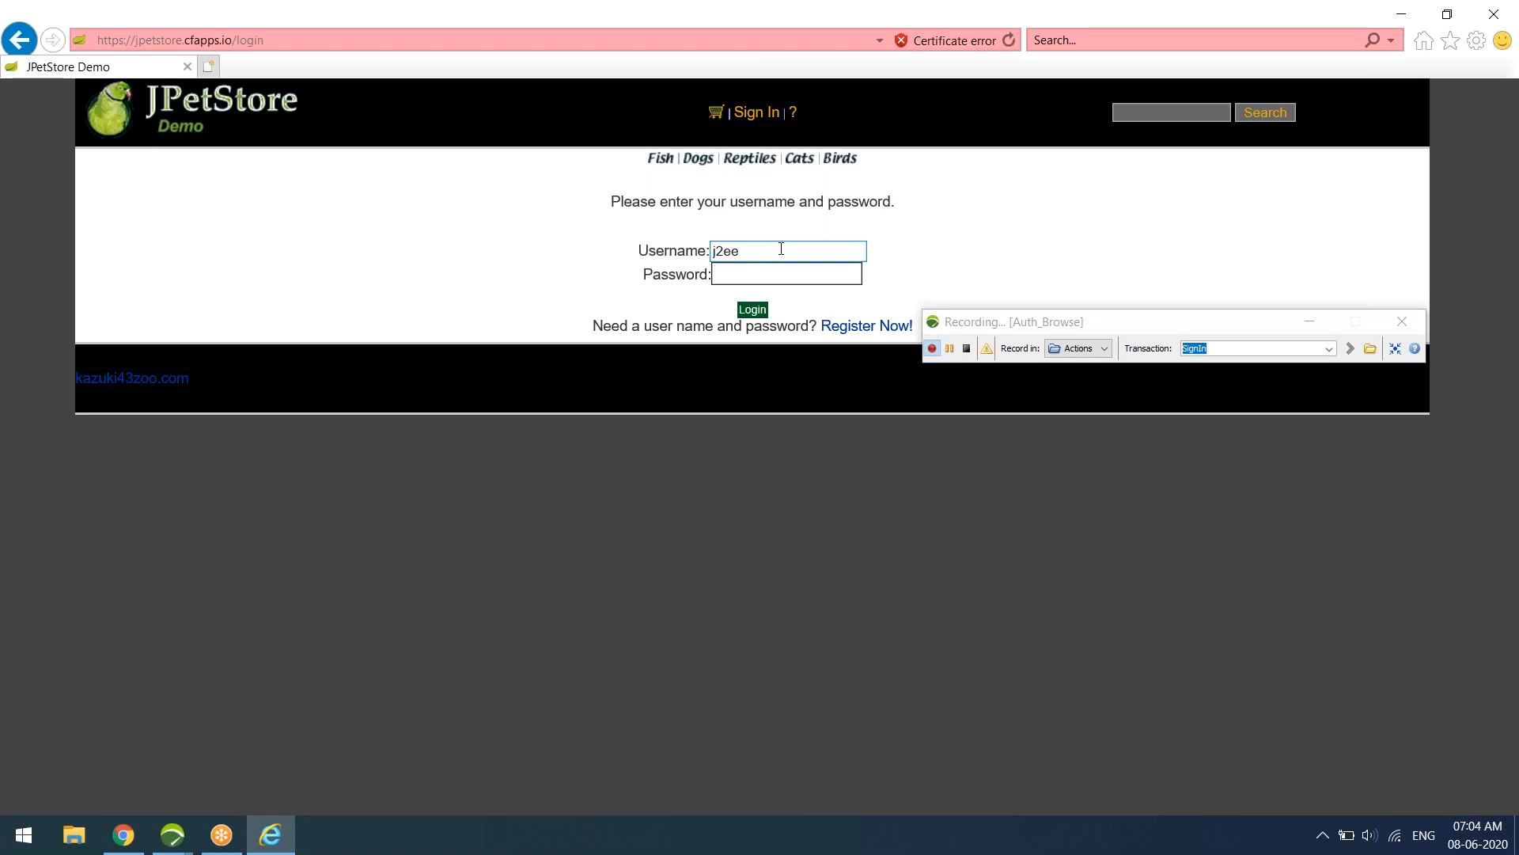
left_click(1235, 346)
type("Click Logi")
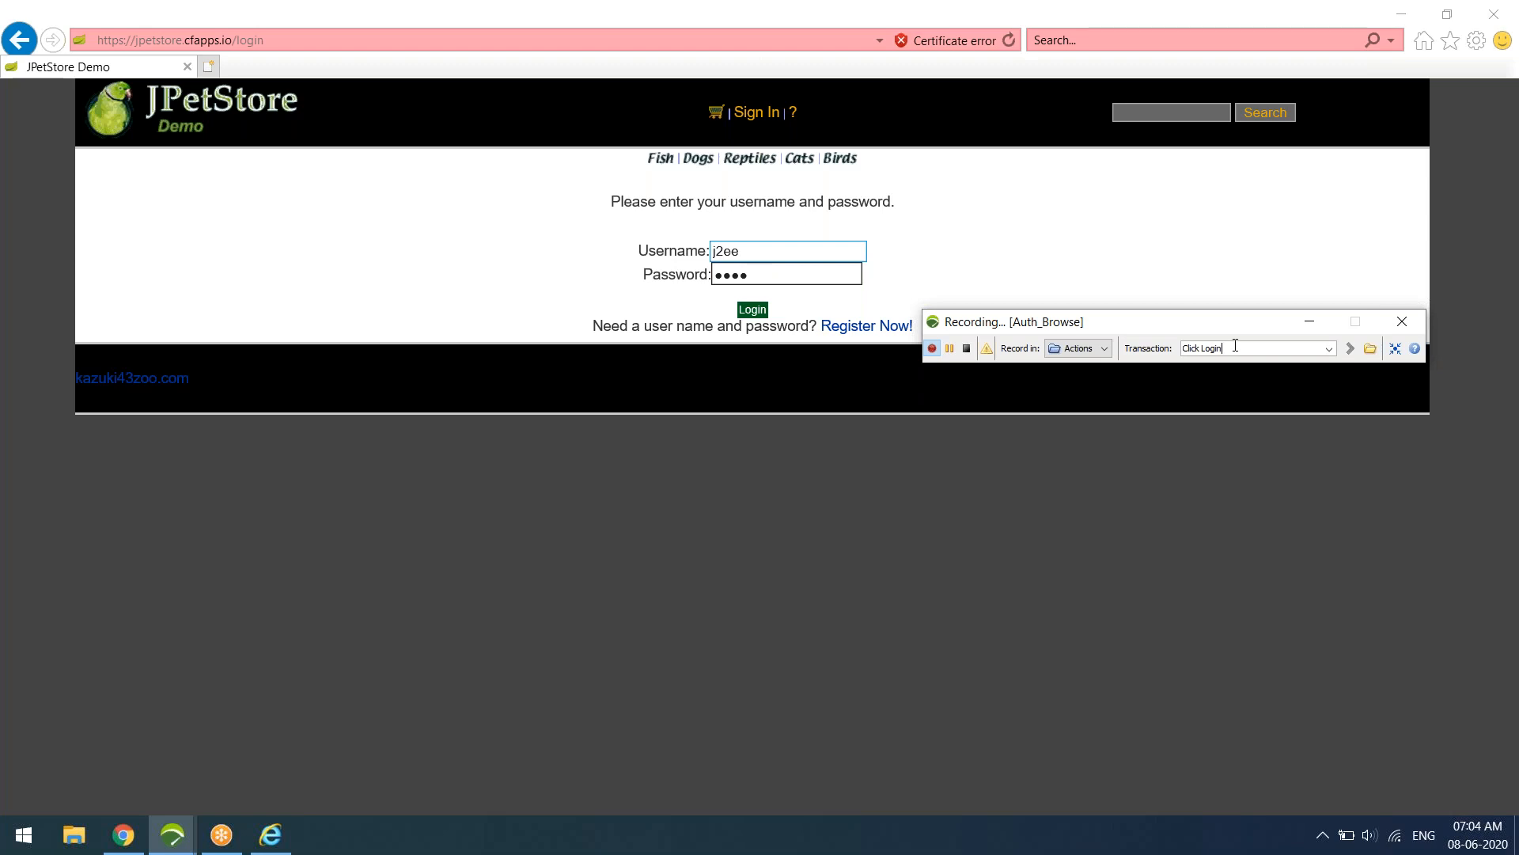
key("Return")
left_click(753, 310)
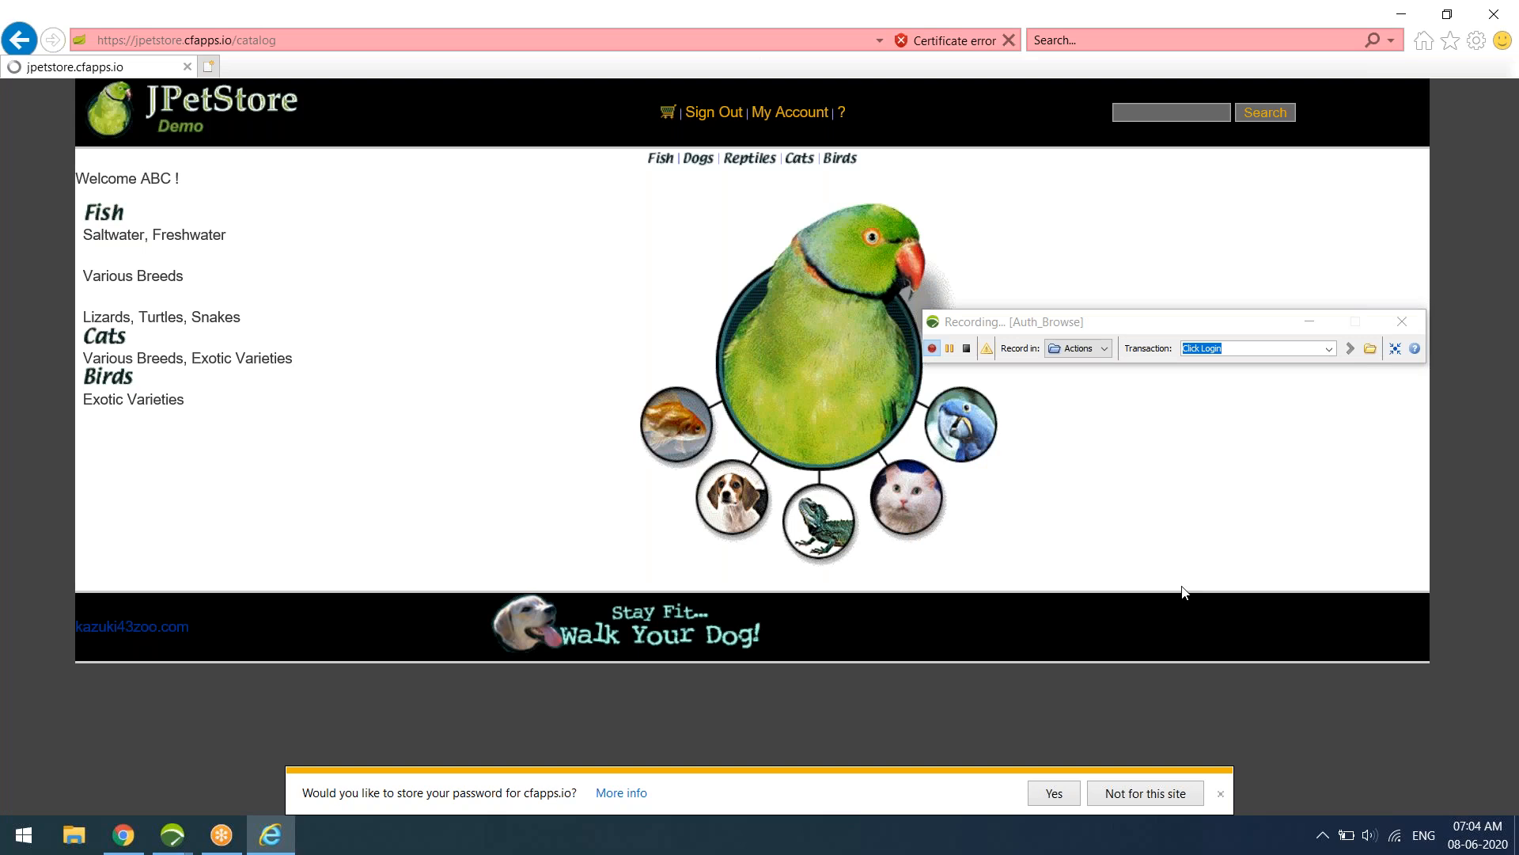
Record a transaction named Click Fish that opens the Fish category
left_click(1249, 350)
type("Click Fish")
key("Return")
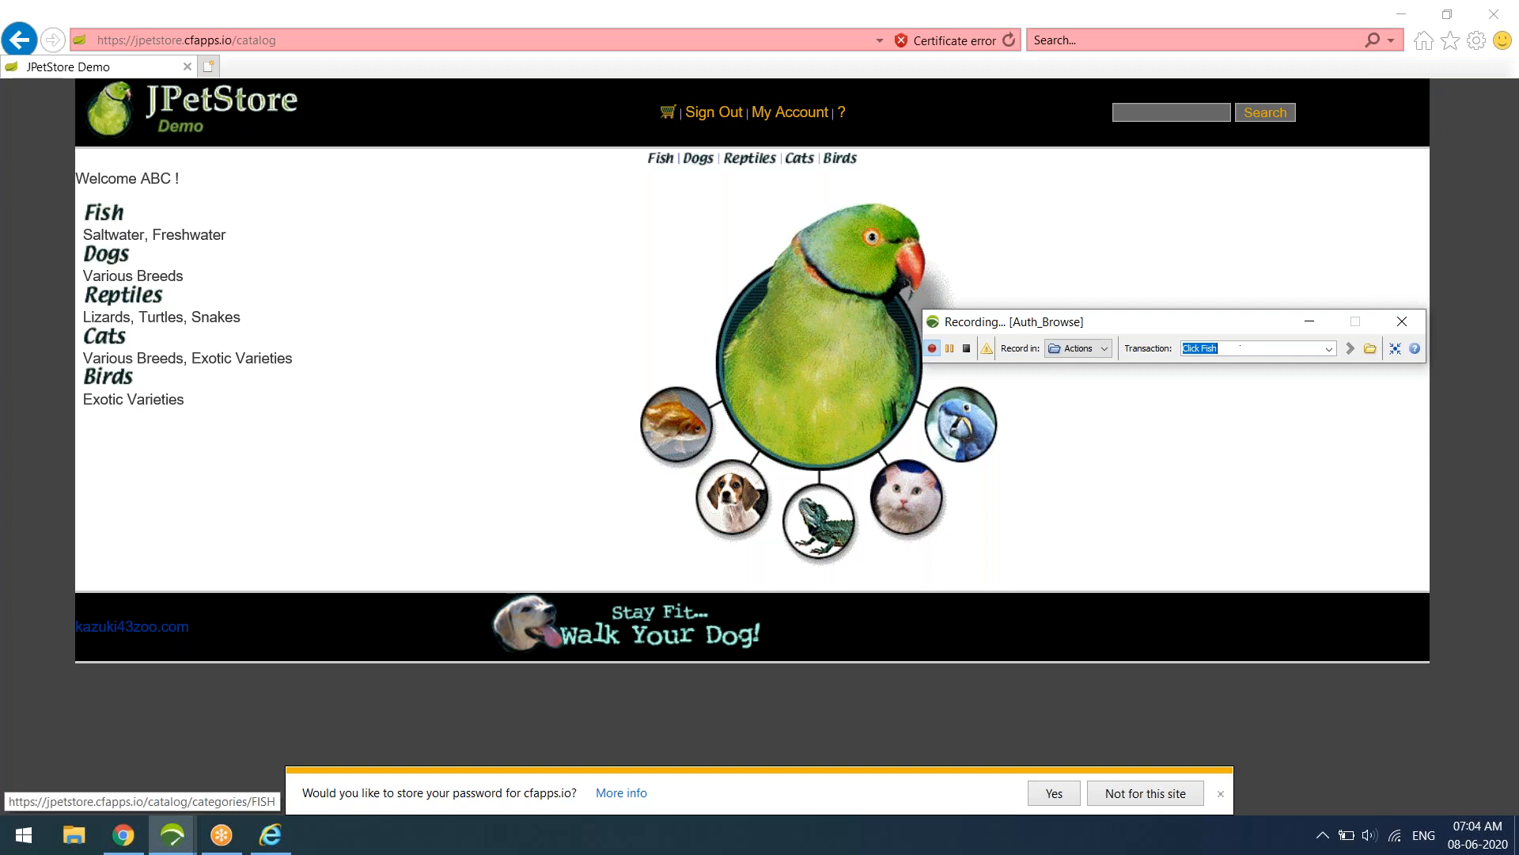
left_click(99, 217)
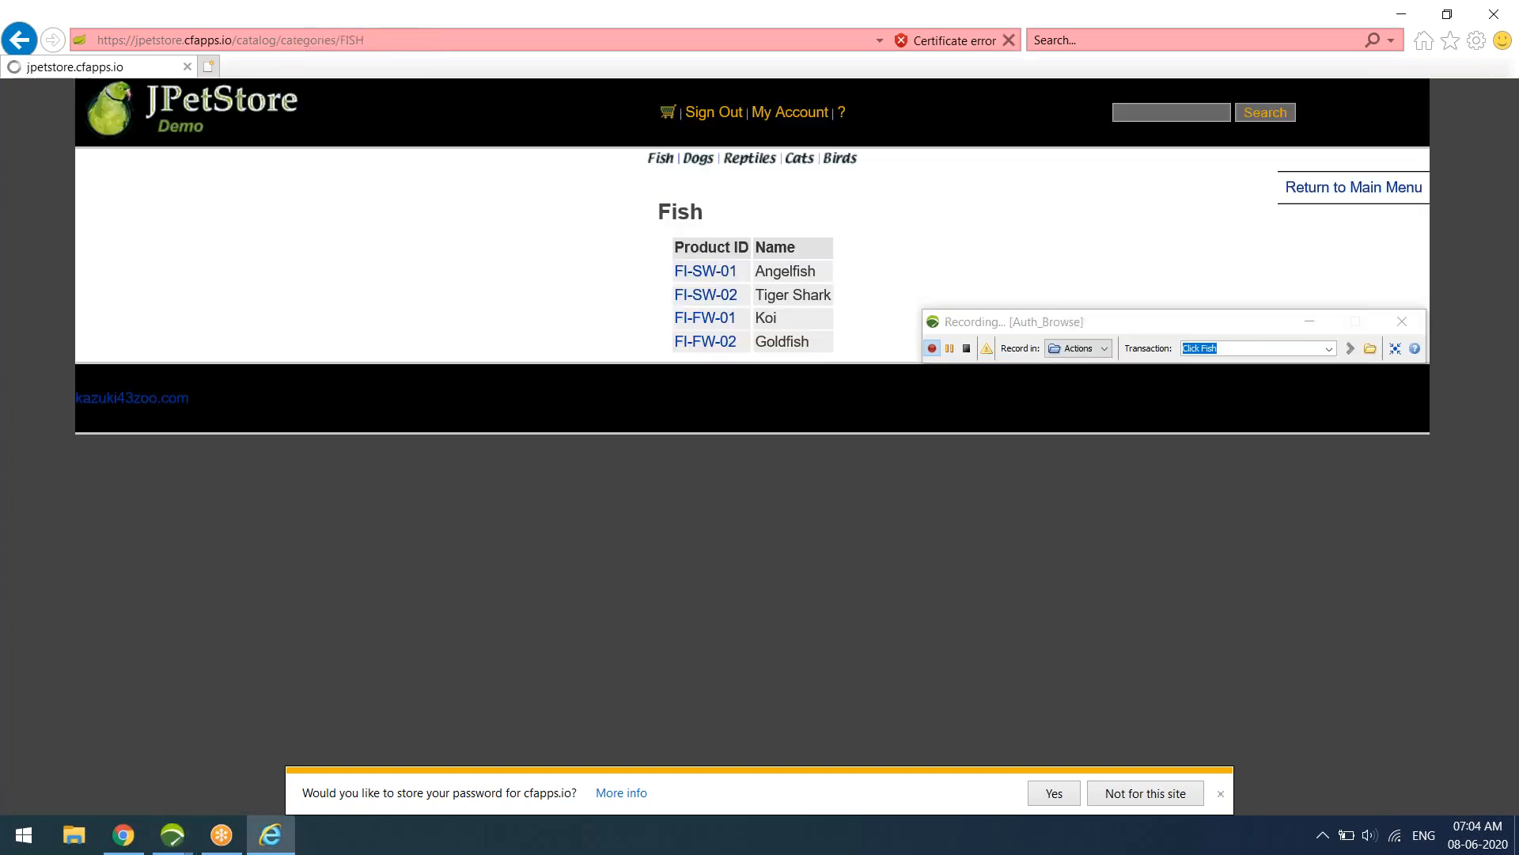
Record a transaction named Click AngelFish that opens product FI-SW-01 from the Fish list
left_click(1255, 349)
type("C")
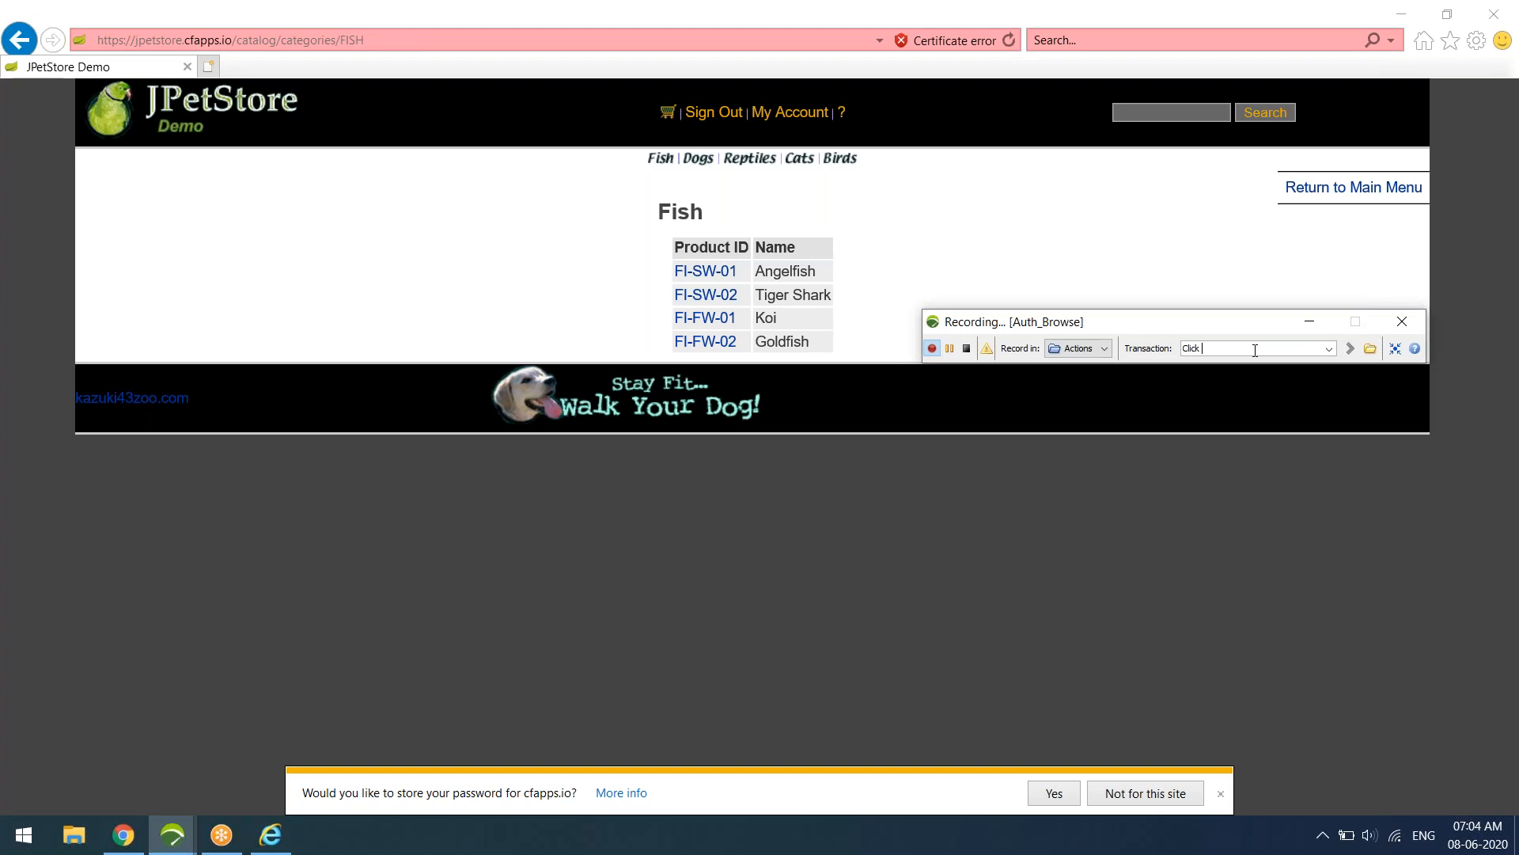
key("Return")
left_click(696, 271)
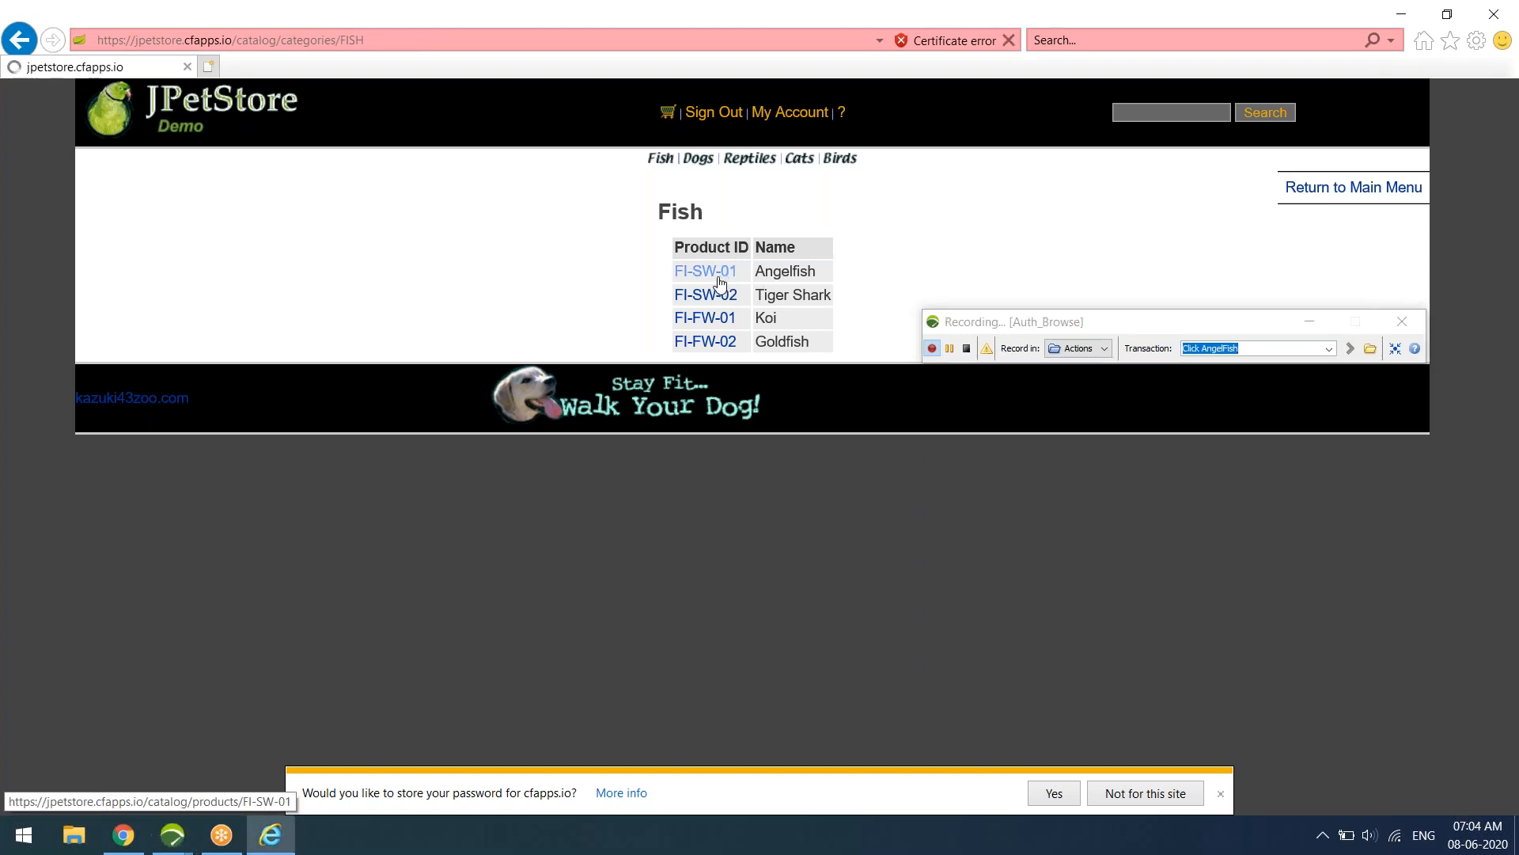
Record a transaction named Select Item that opens item EST-1, the Large Angelfish
left_click(1271, 355)
type("S")
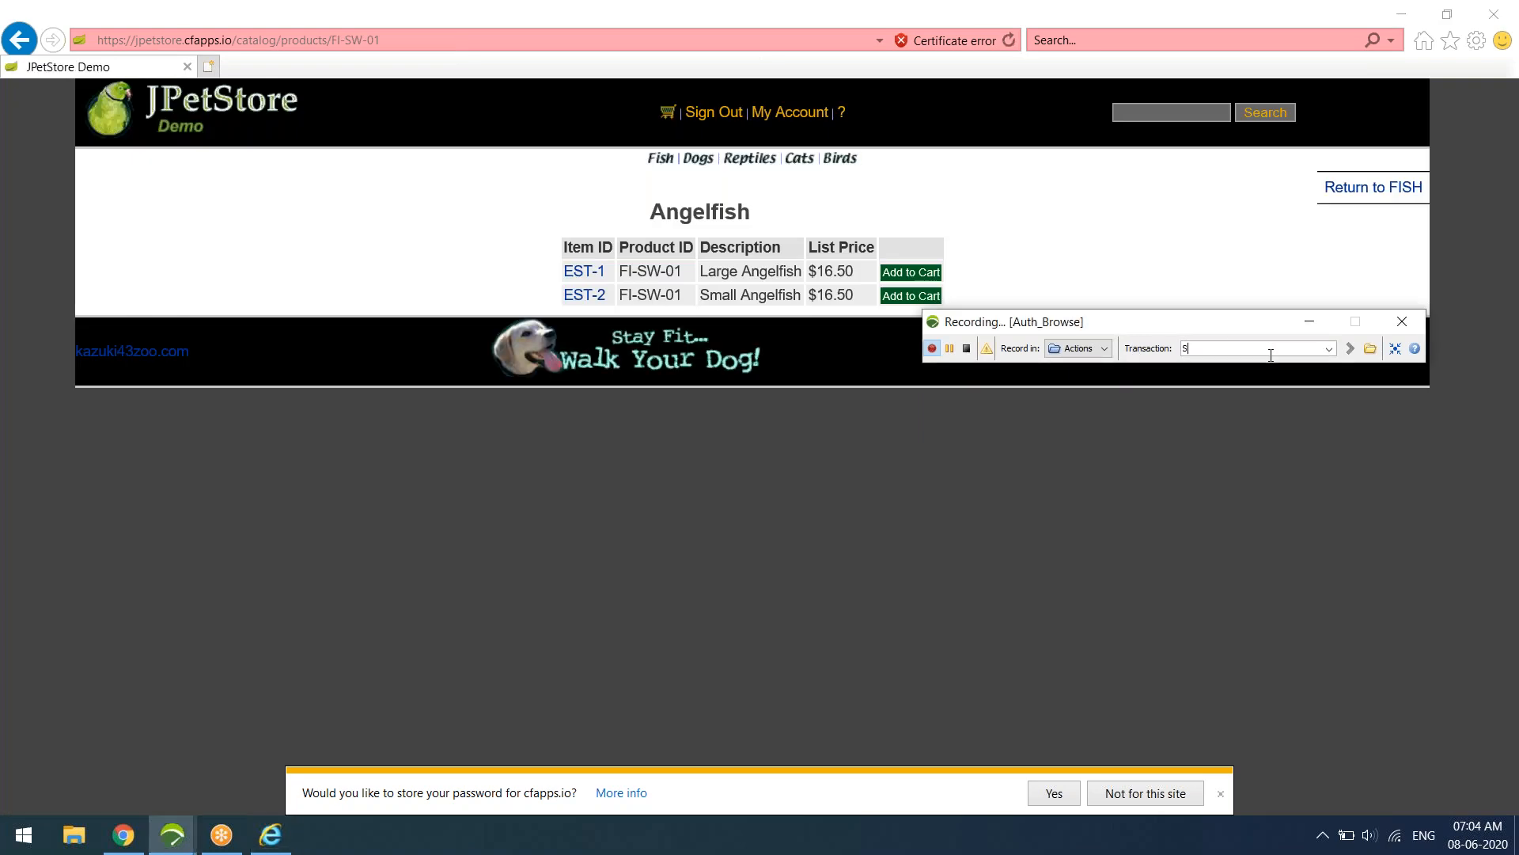
type("elect Item")
key("Return")
left_click(585, 274)
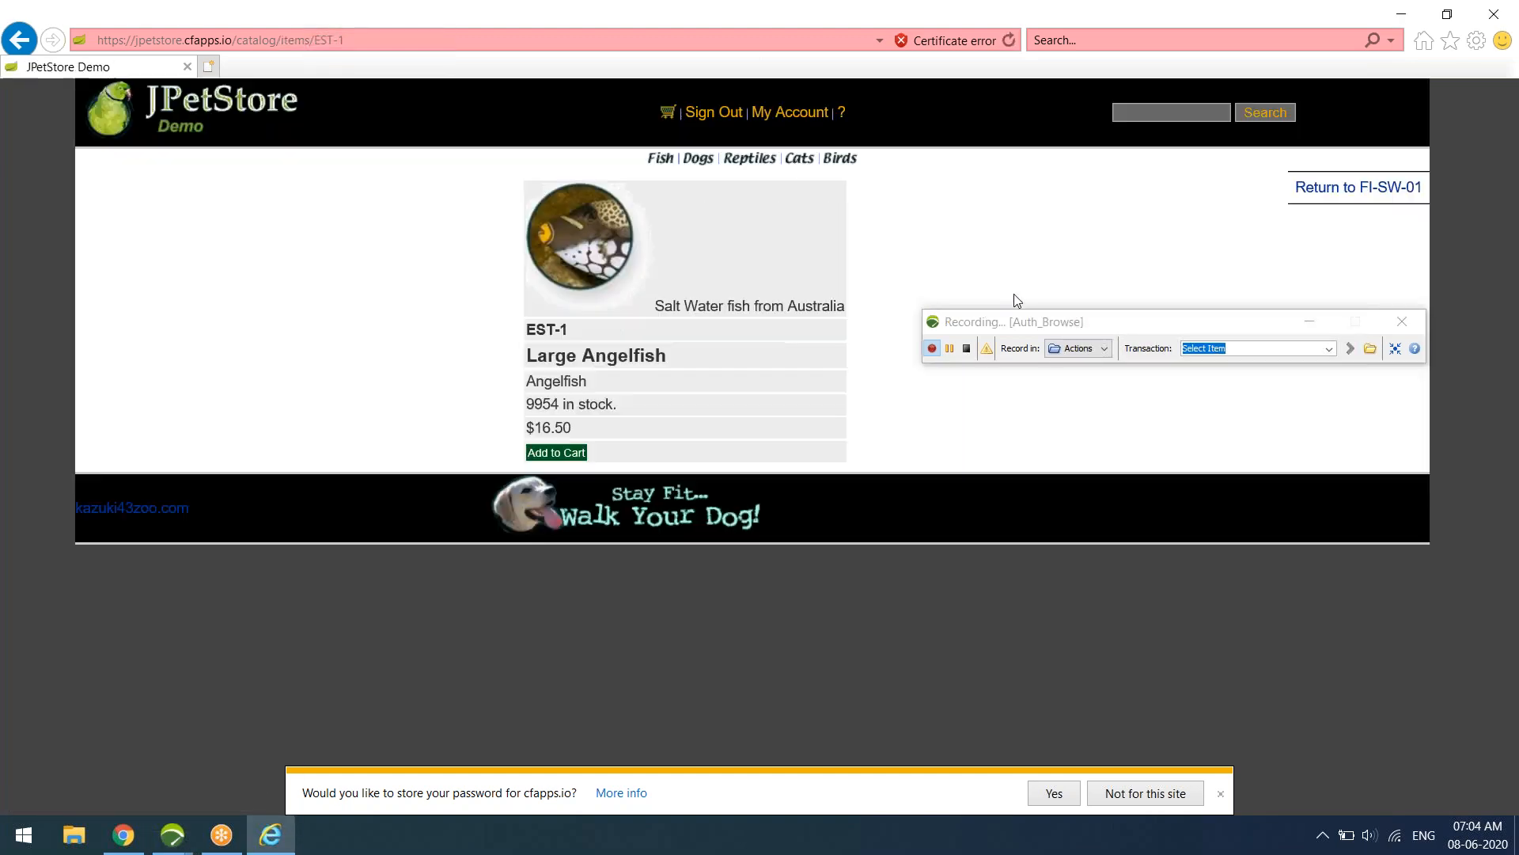
Record a transaction named Homepage that returns to the JPetStore main catalog page through the site logo
left_click(1252, 351)
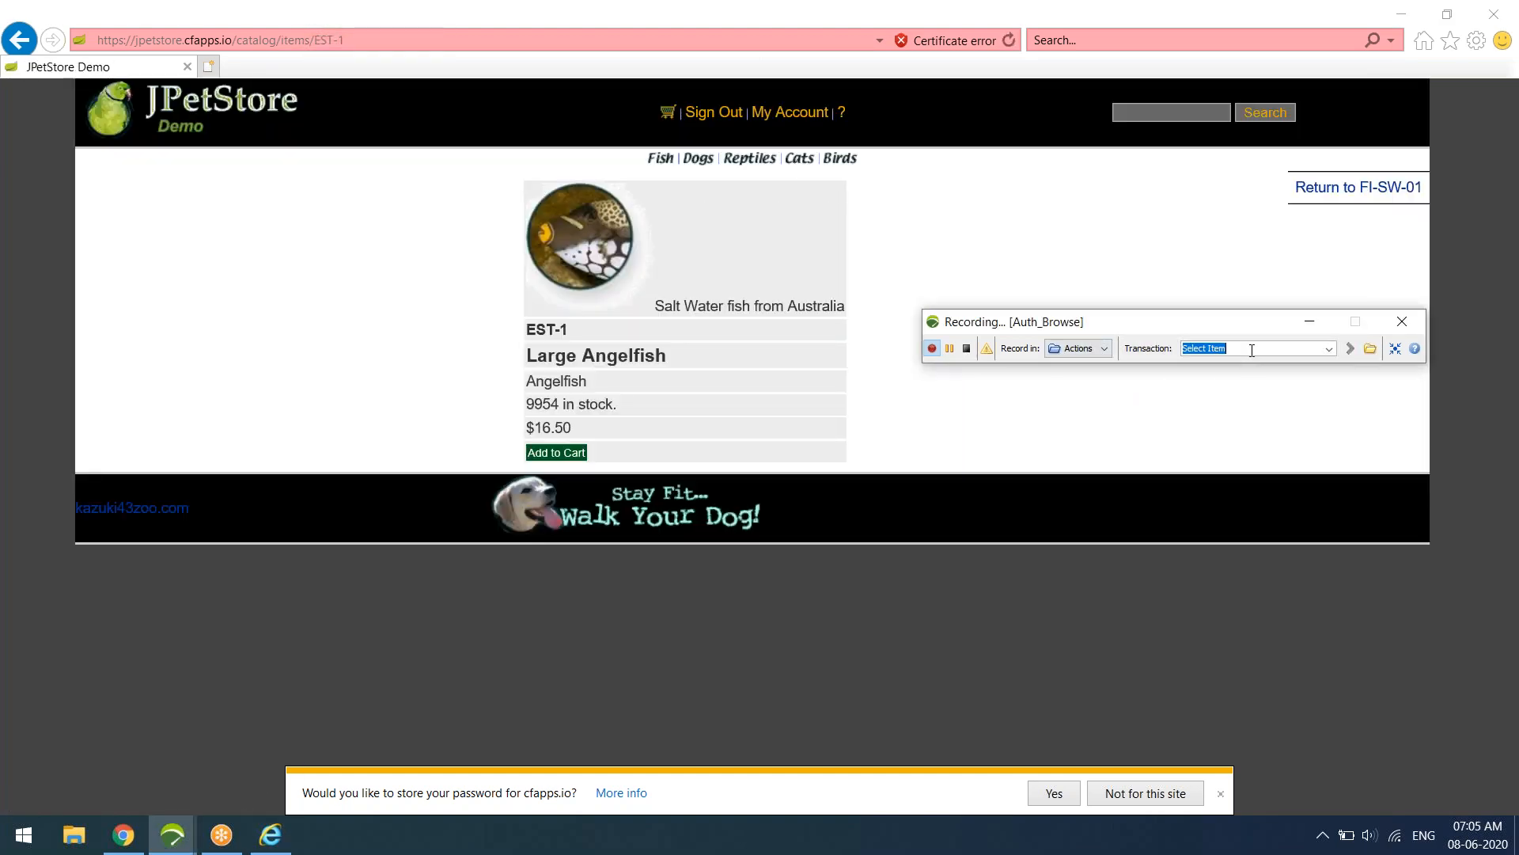
type("Homepage")
key("Return")
left_click(223, 114)
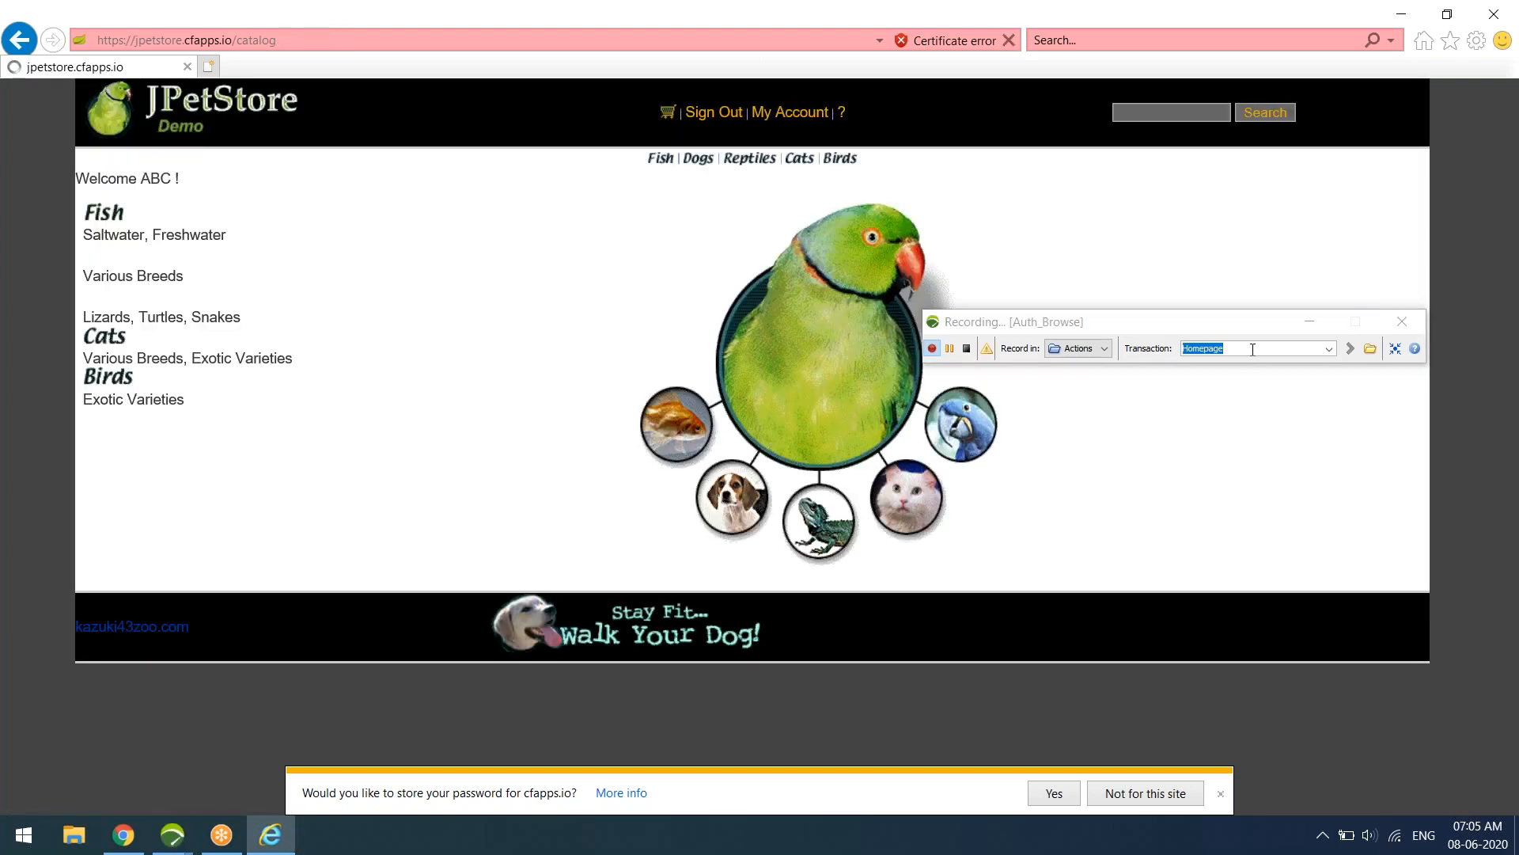
Record a transaction named SignOut that signs out of the store
left_click(1252, 348)
type("SignOut")
key("Return")
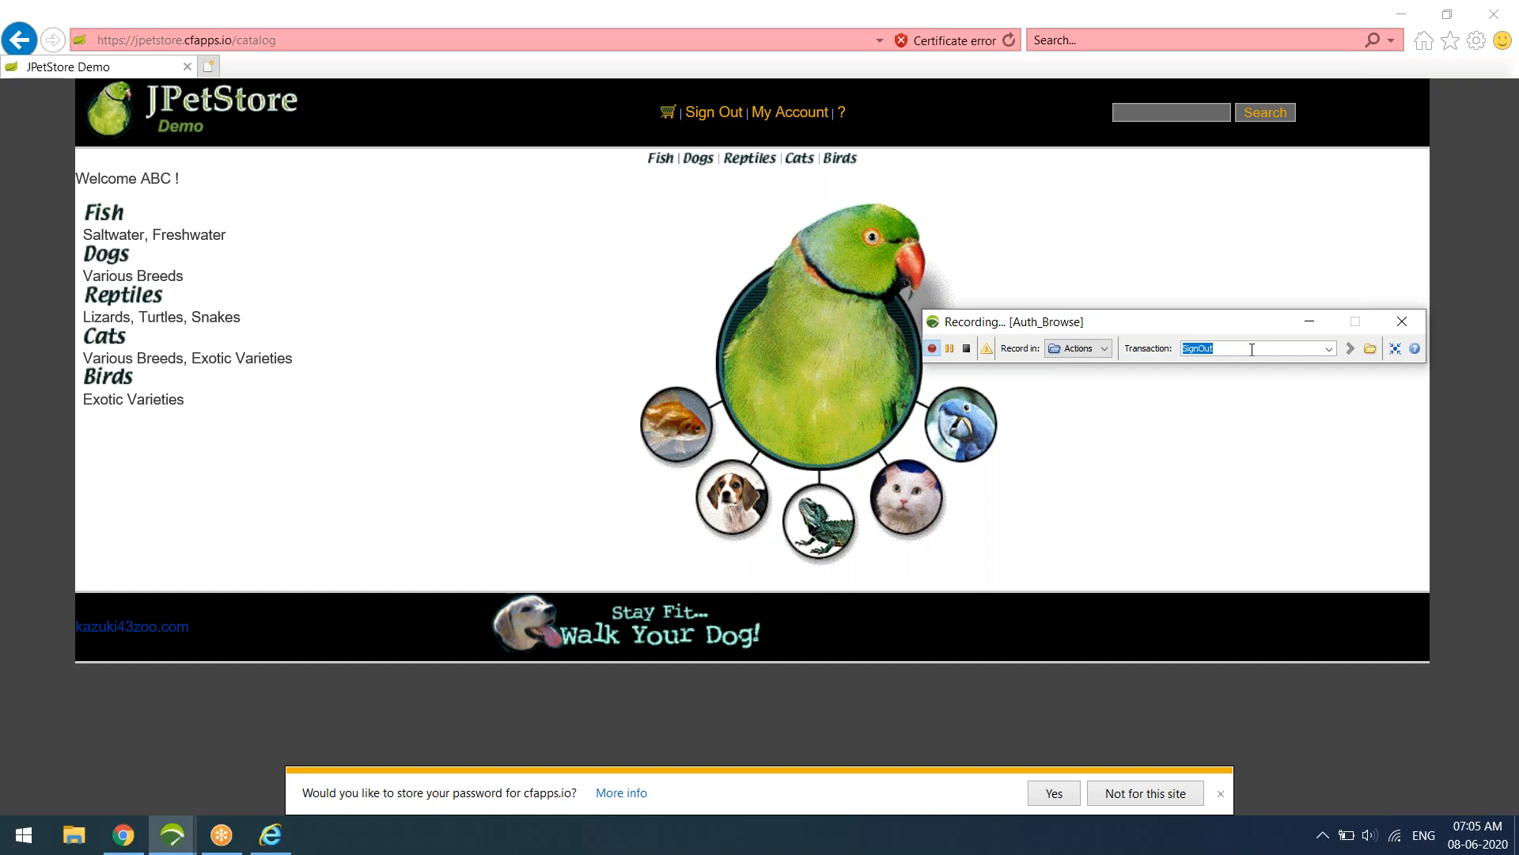
left_click(709, 115)
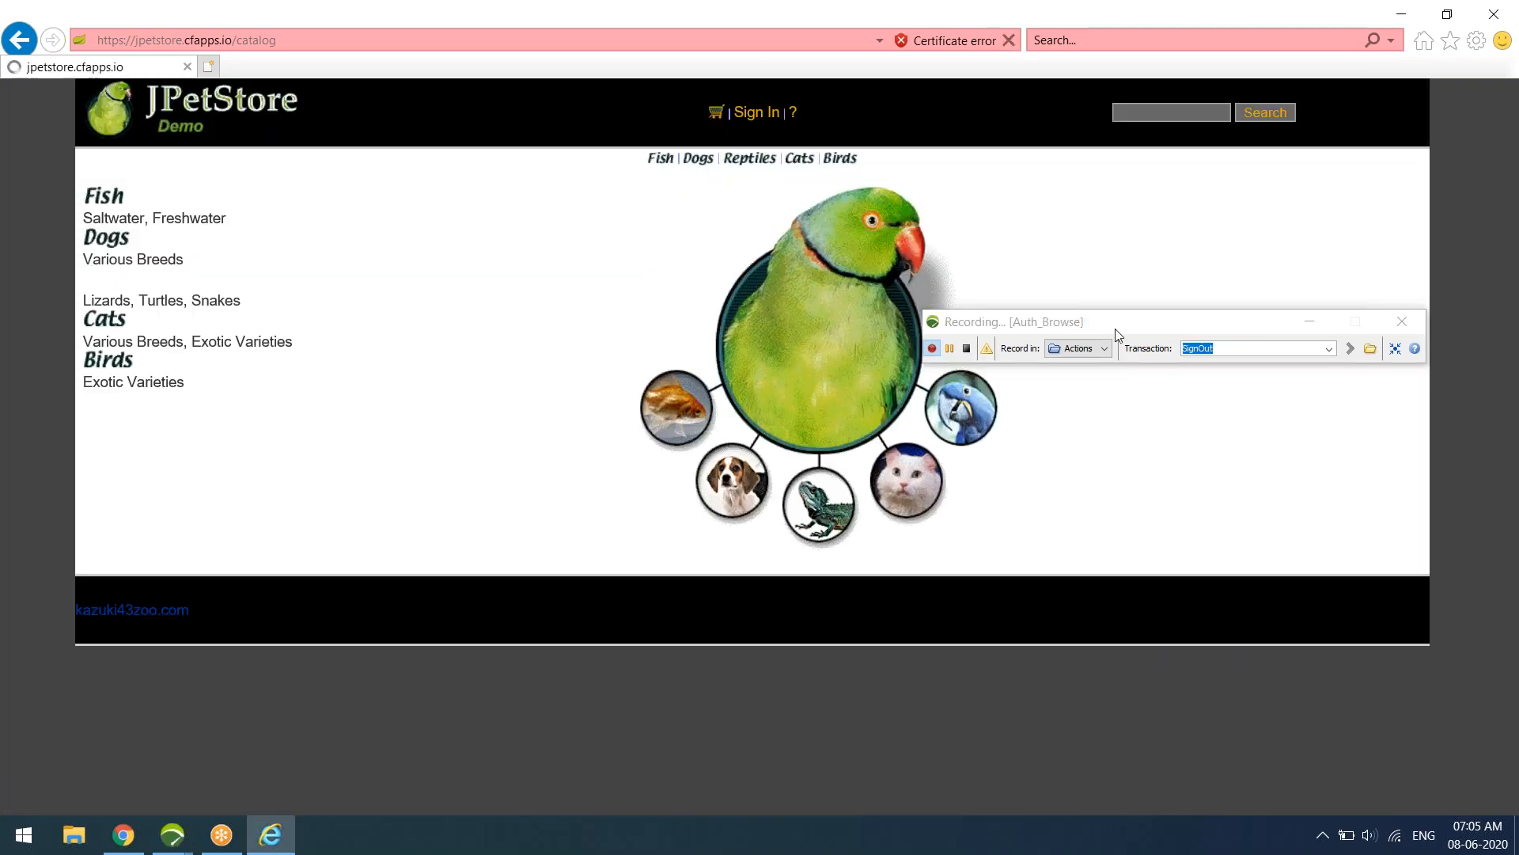
Stop the recording and finish the post-recording wizard, keeping the jpetstore.cfapps.io host selected
left_click(967, 349)
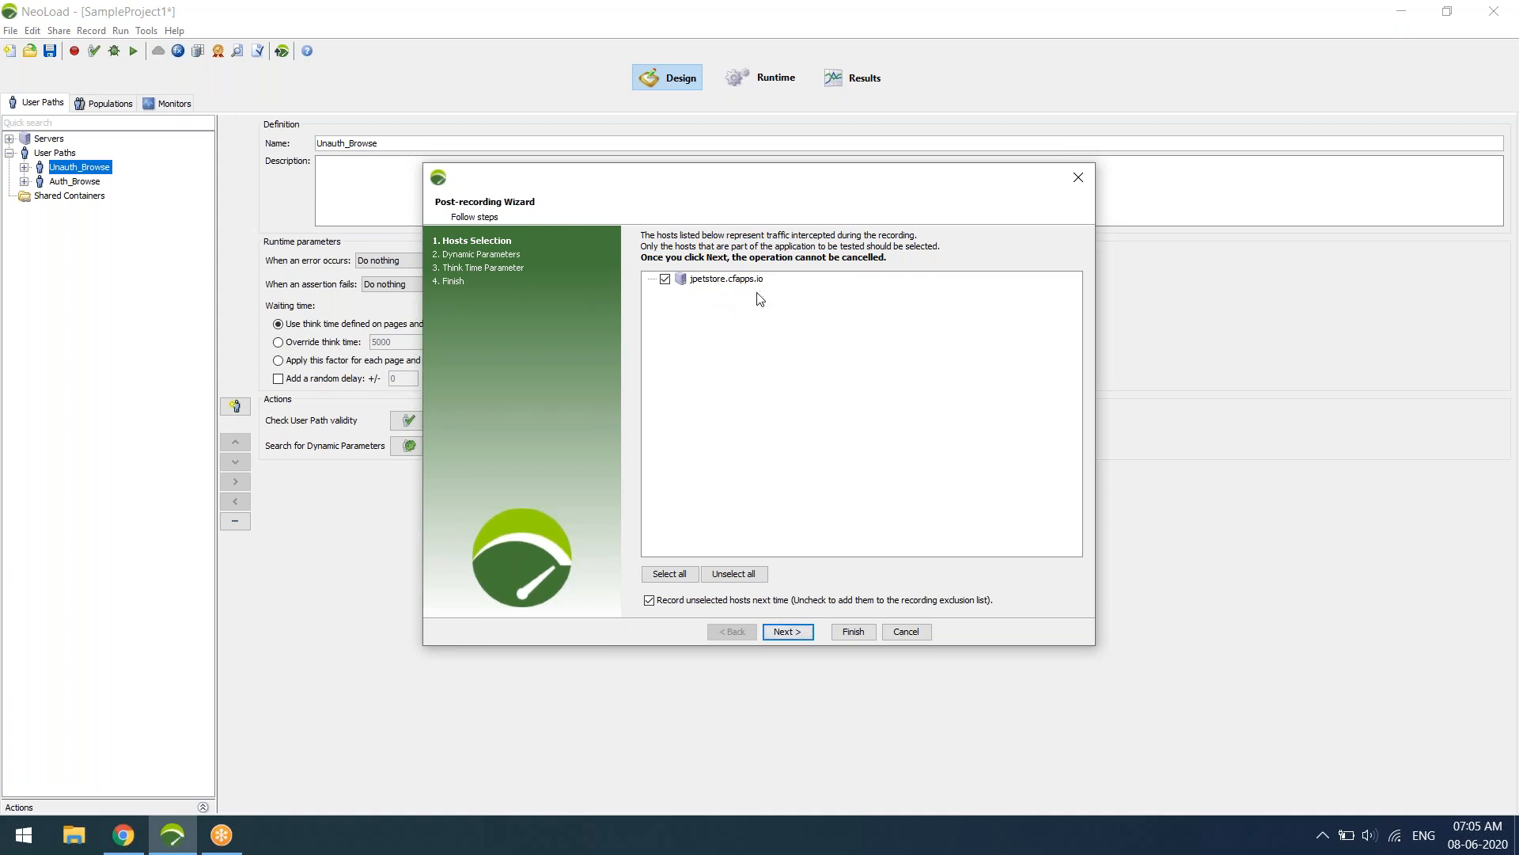
left_click(851, 632)
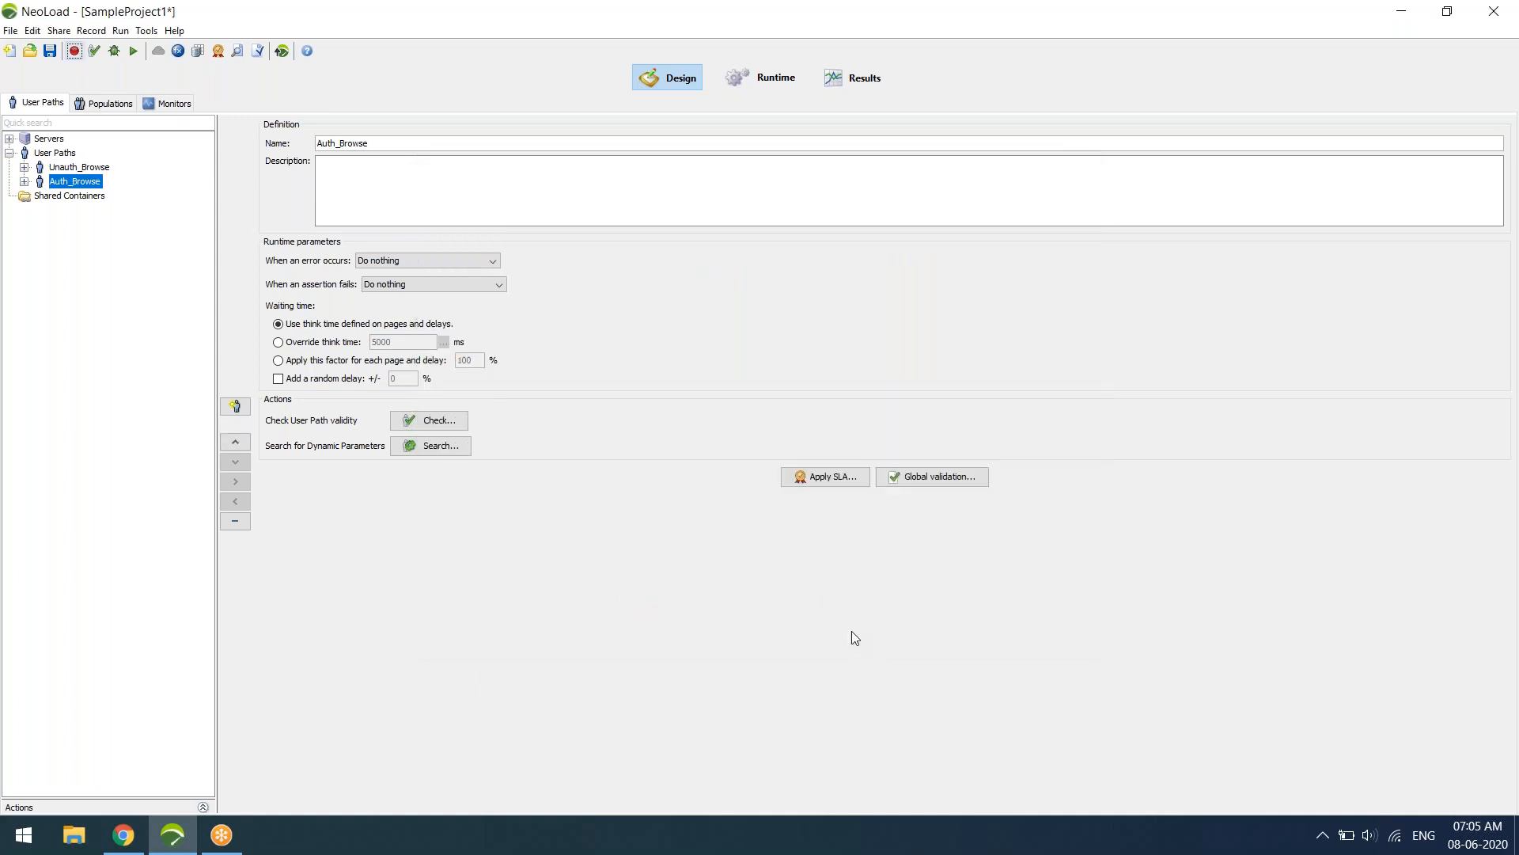
Examine the recorded transactions in Auth_Browse's Actions and compare them with those of Unauth_Browse
left_click(24, 182)
left_click(39, 211)
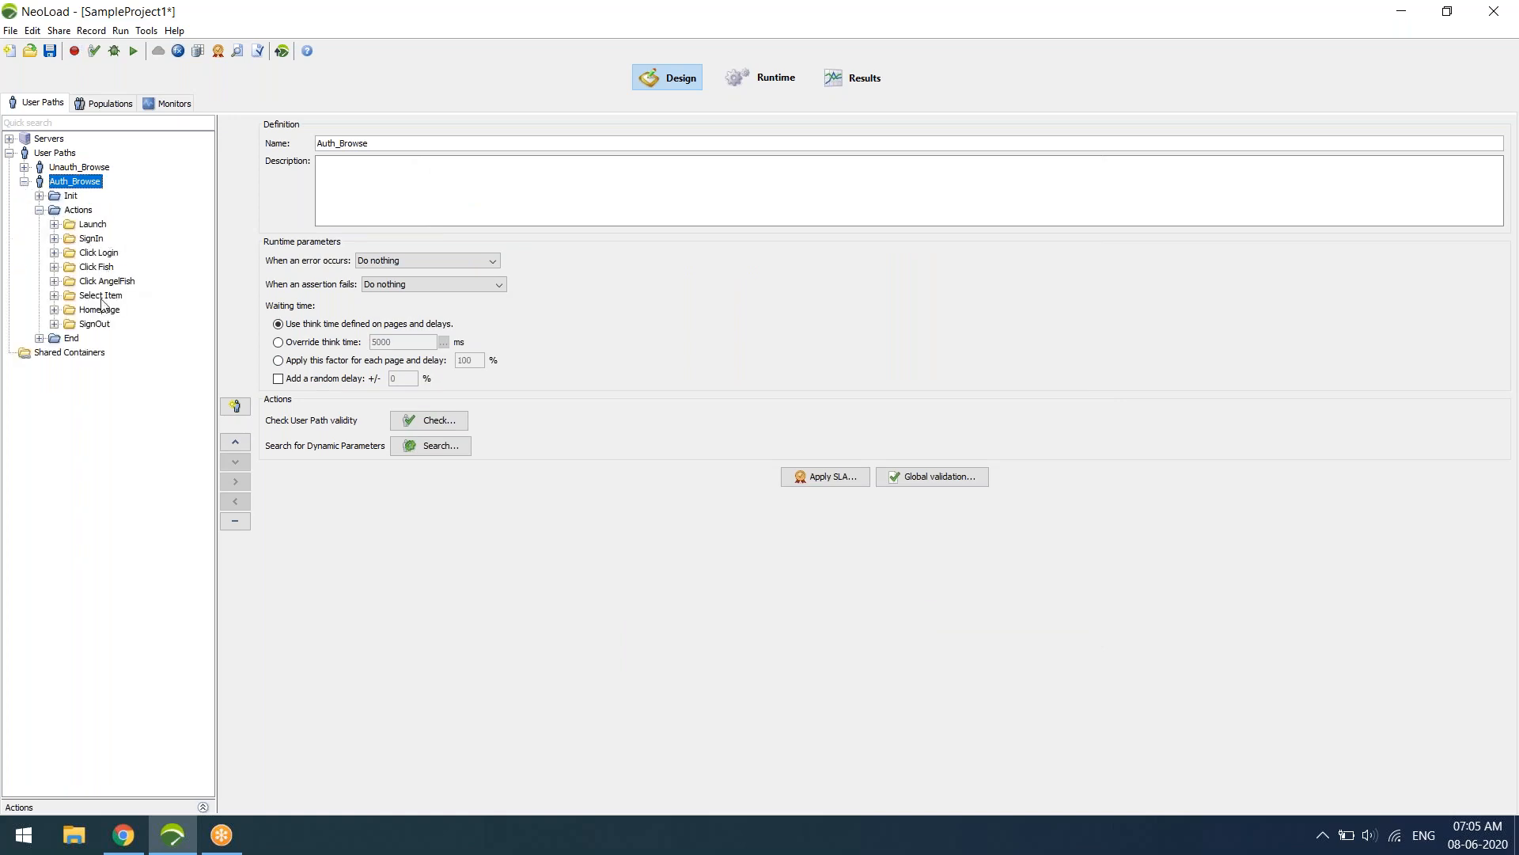
left_click(93, 237)
left_click(106, 255)
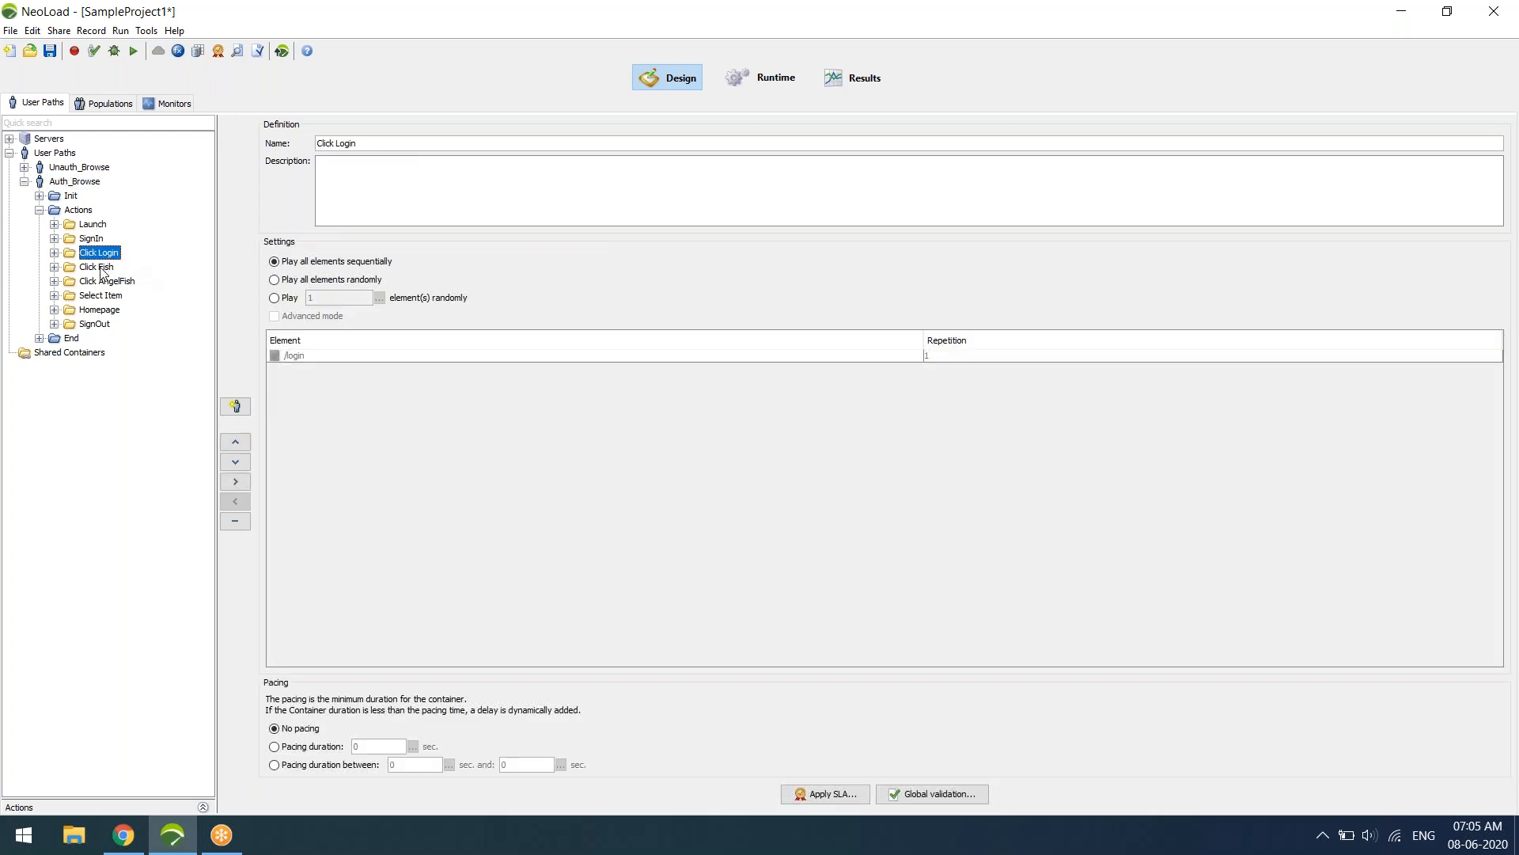
left_click(104, 268)
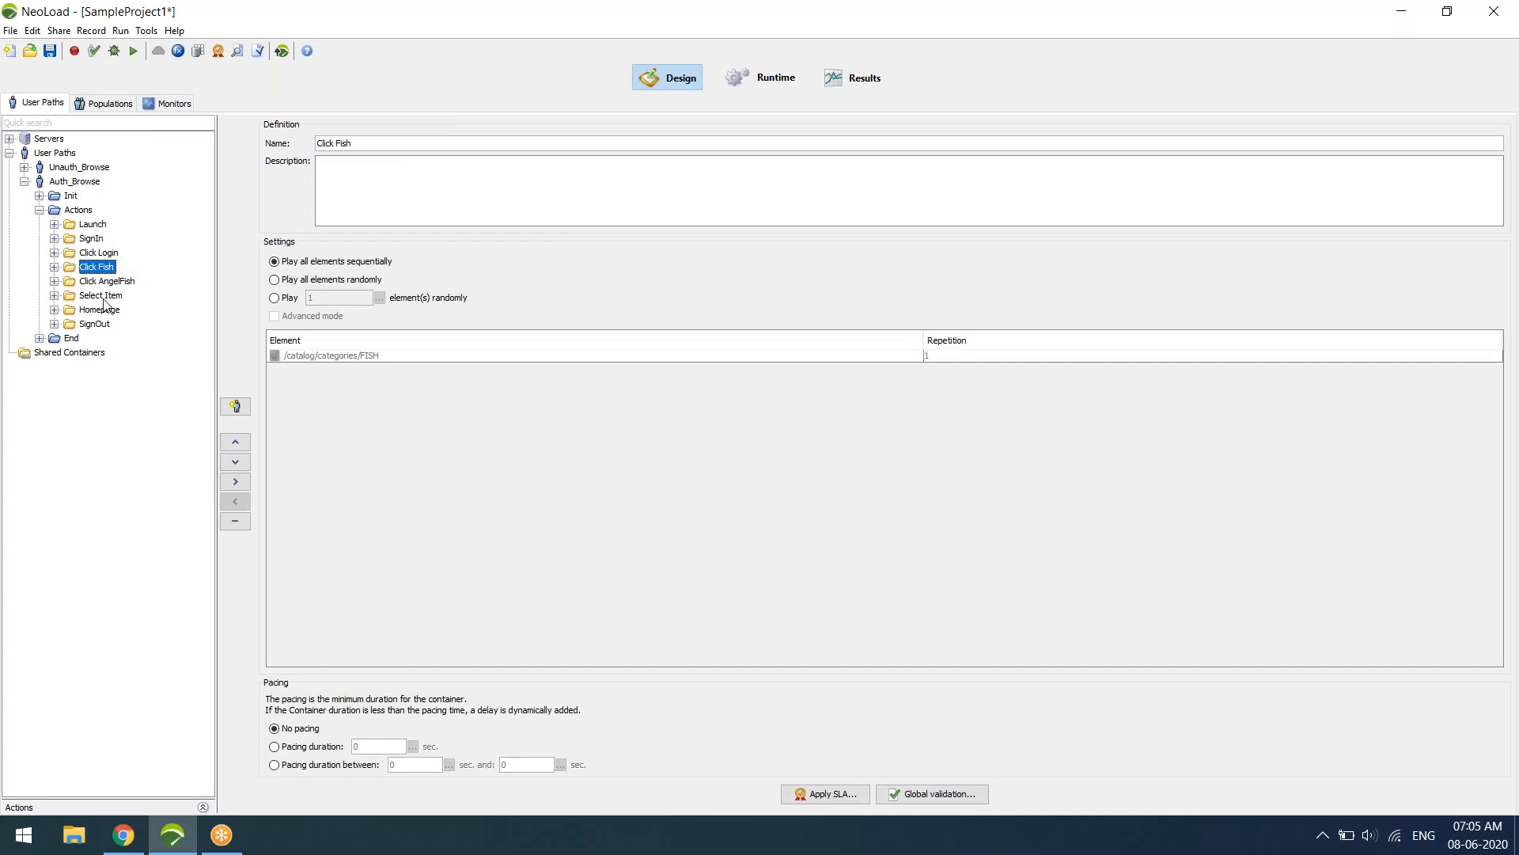
left_click(94, 324)
left_click(95, 296)
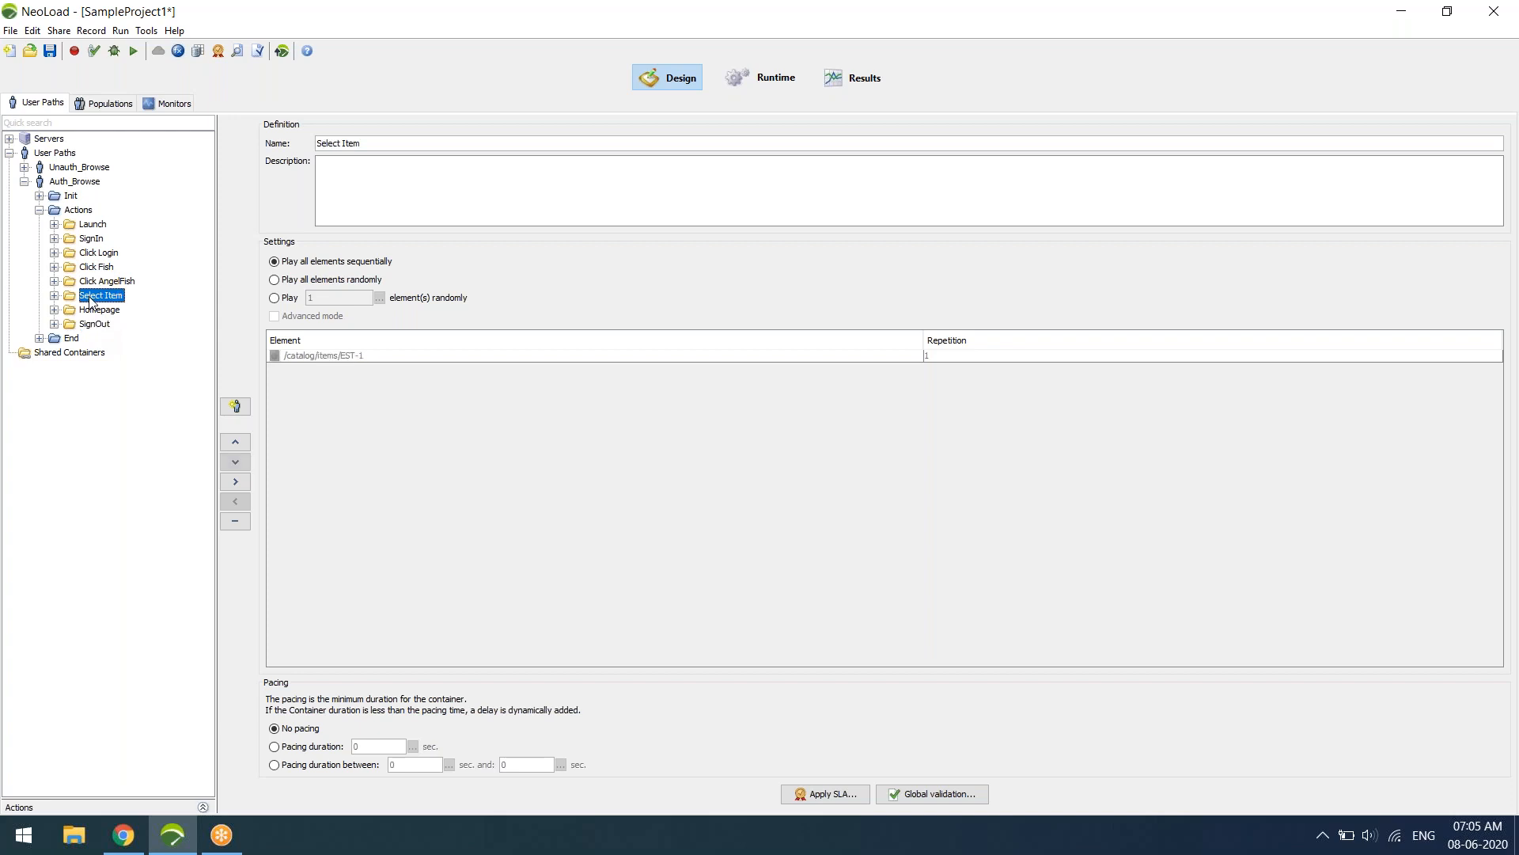
double_click(80, 167)
left_click(79, 196)
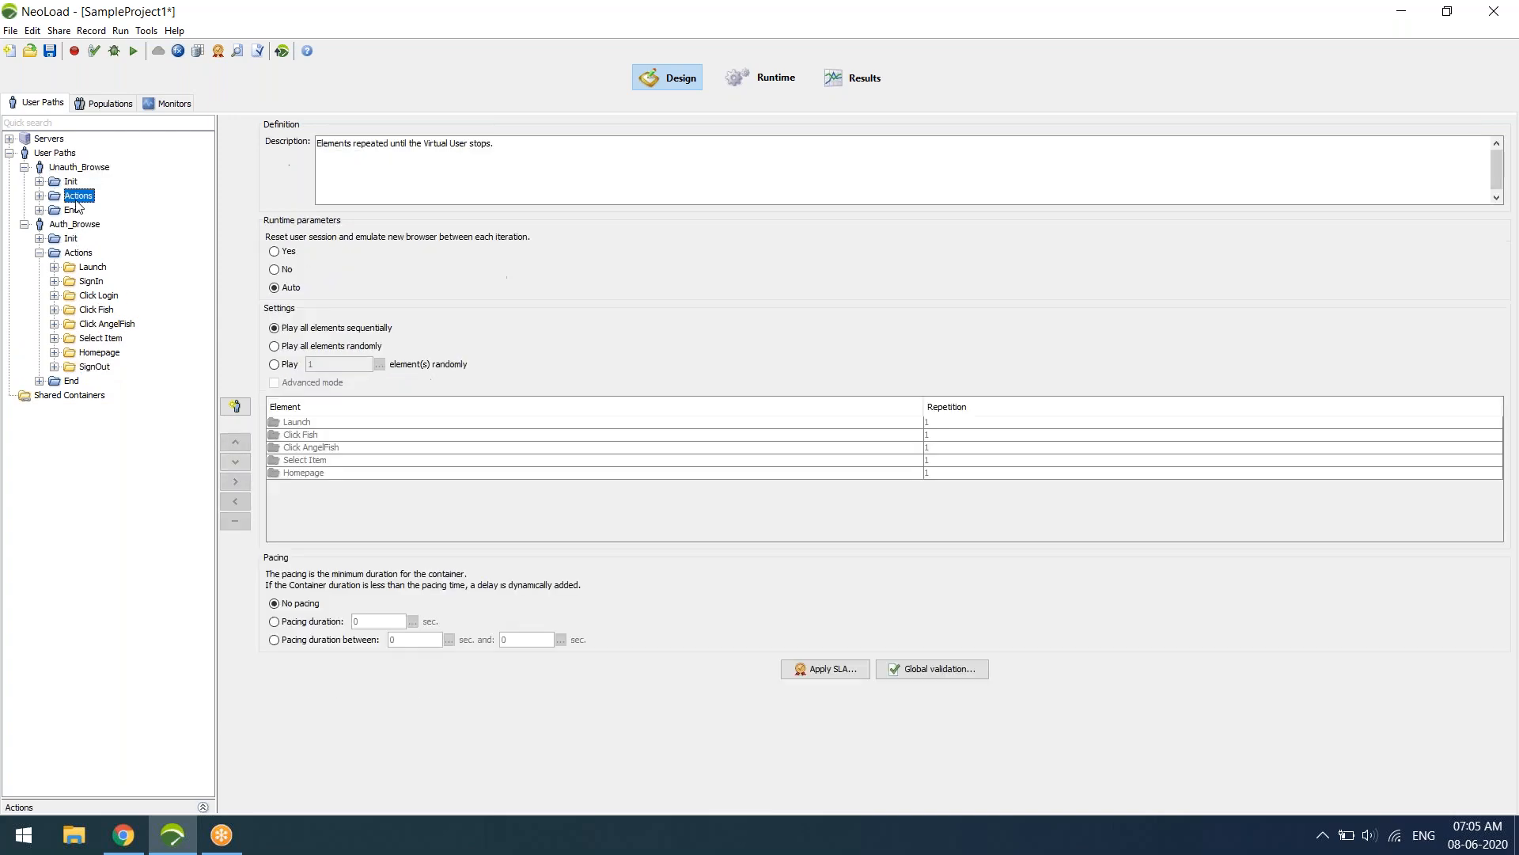
left_click(88, 225)
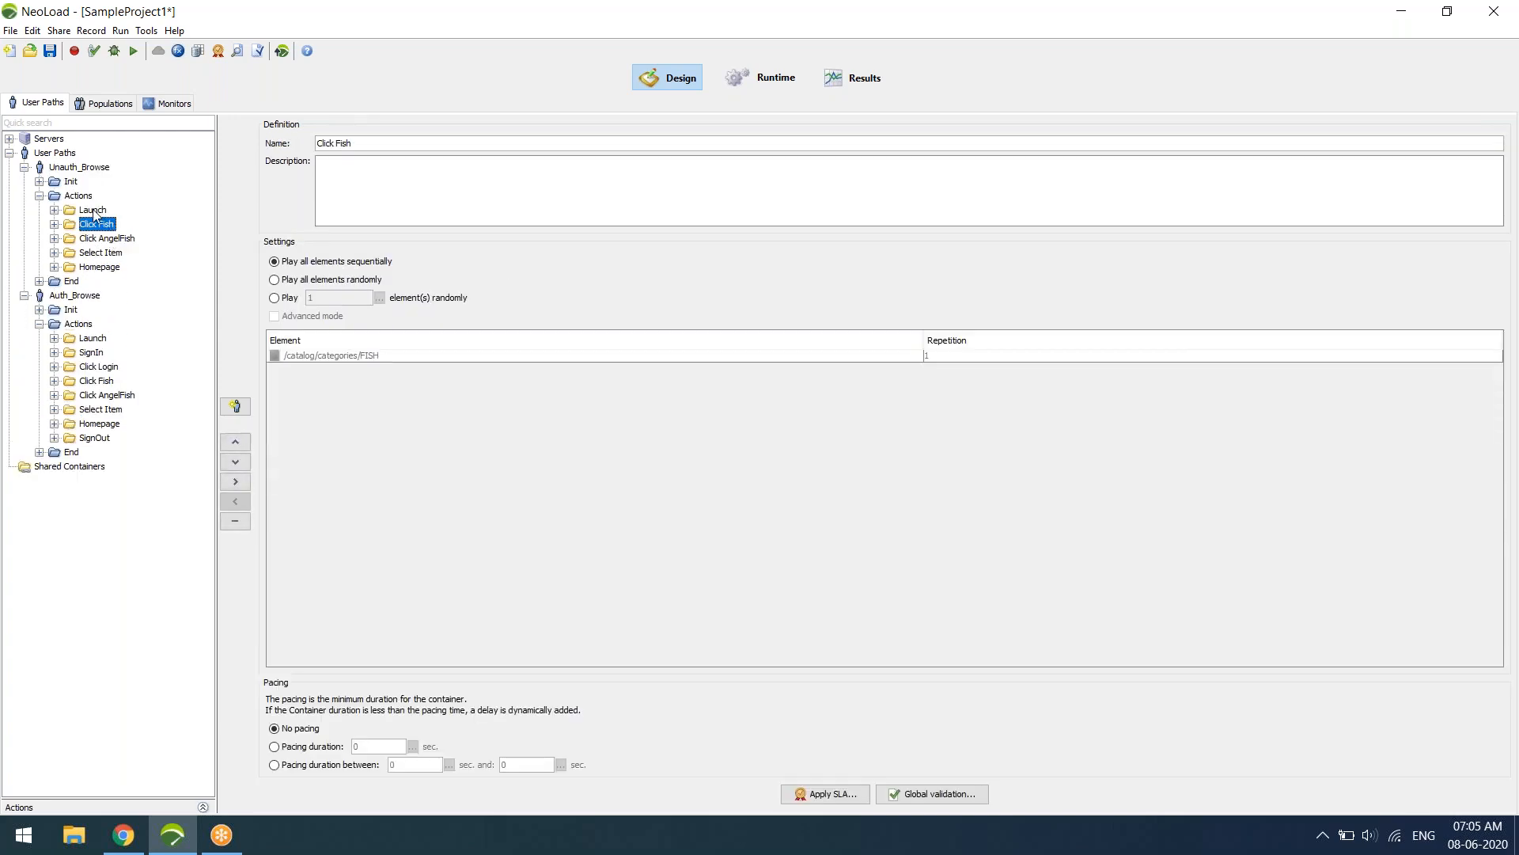
left_click(81, 342)
Check the validity of the Auth_Browse user path with cache handling set to New user in the advanced parameters
left_click(94, 51)
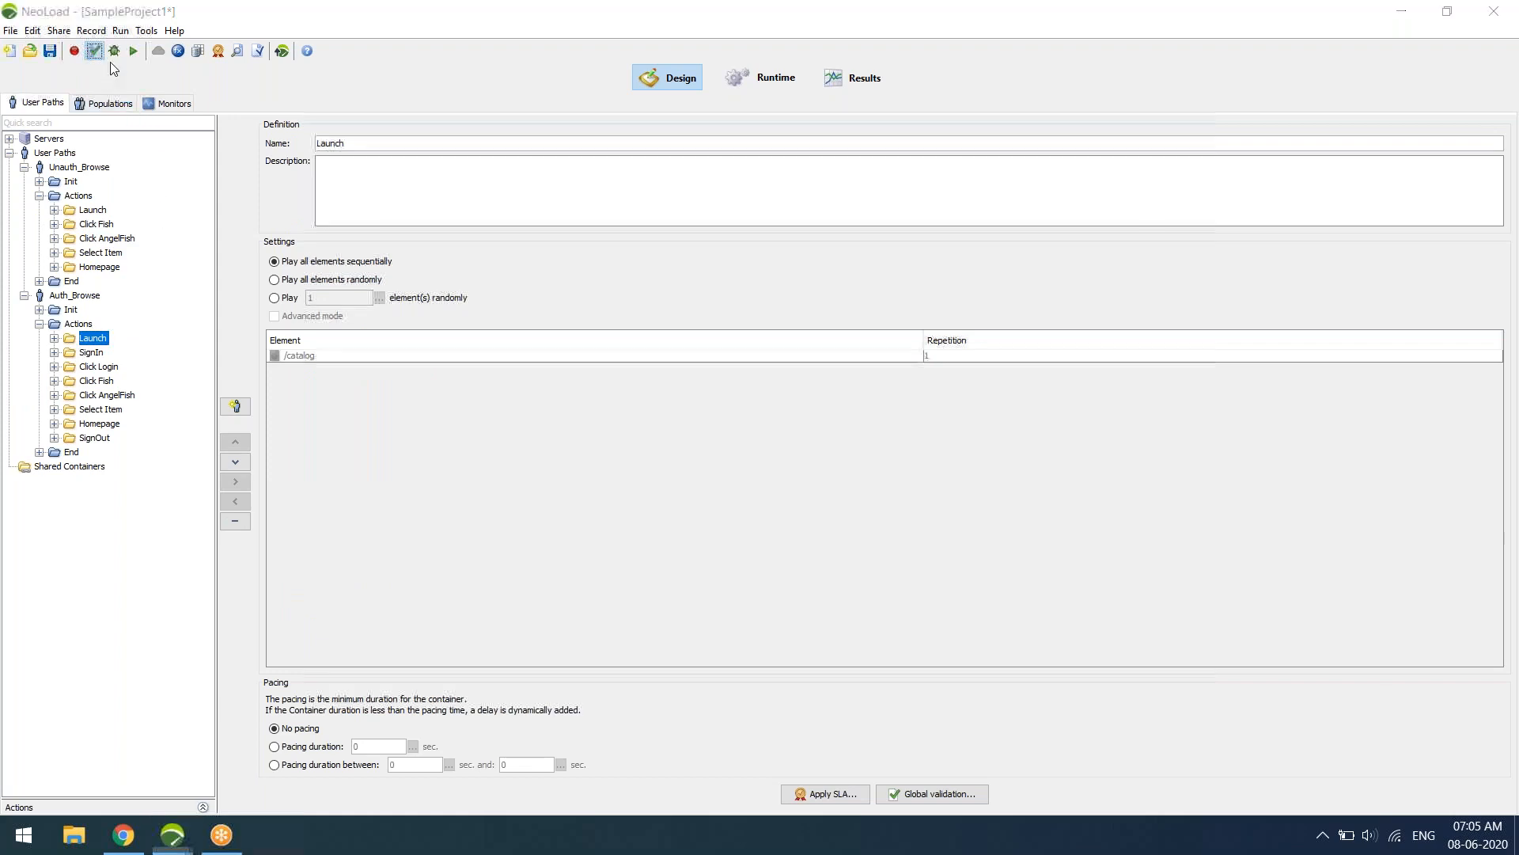
left_click(815, 188)
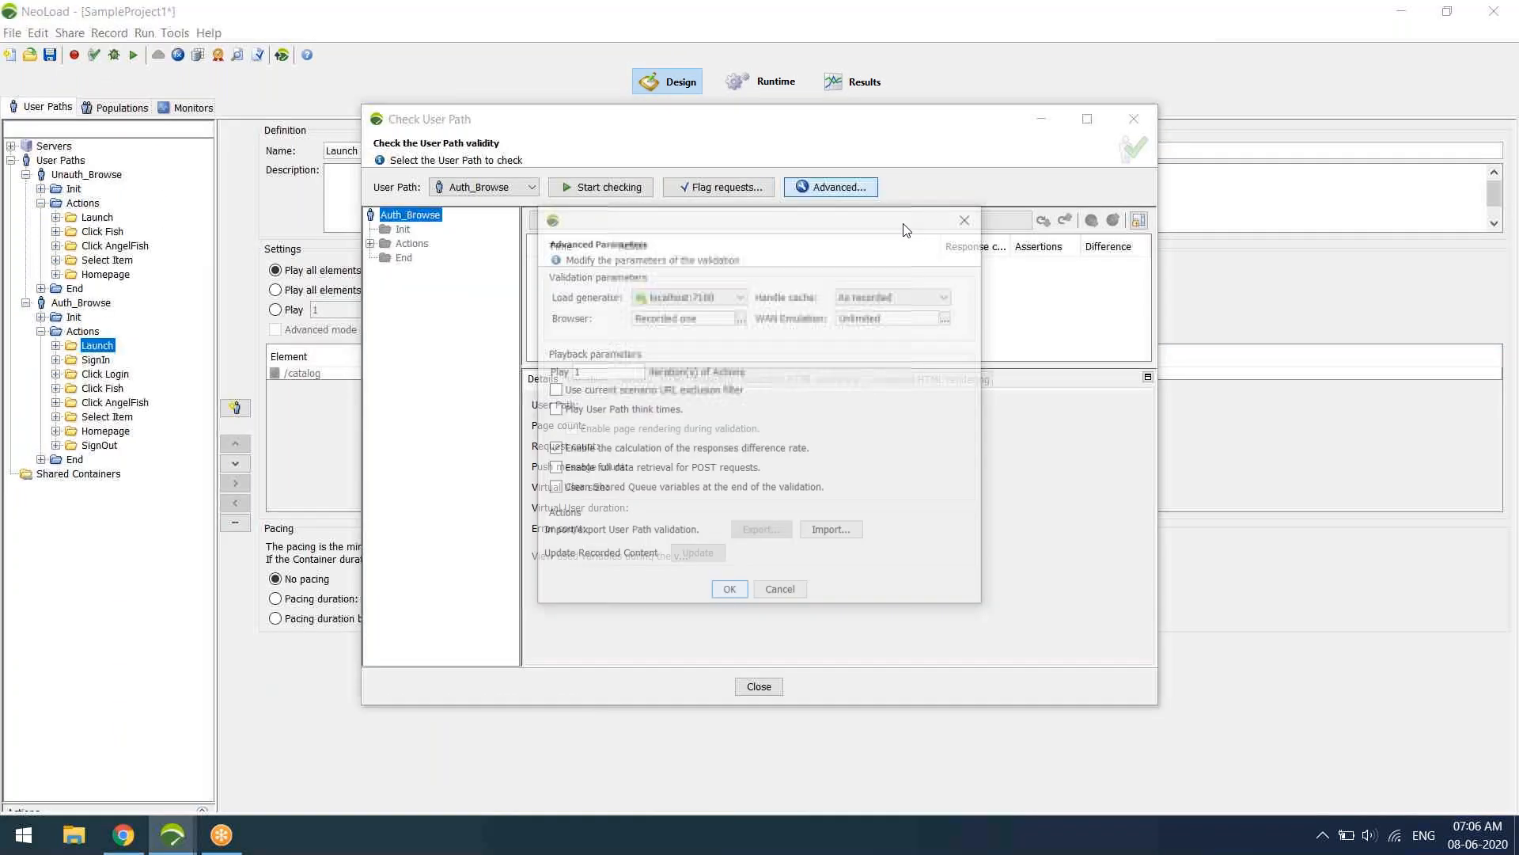
left_click(895, 295)
left_click_drag(908, 227, 1172, 246)
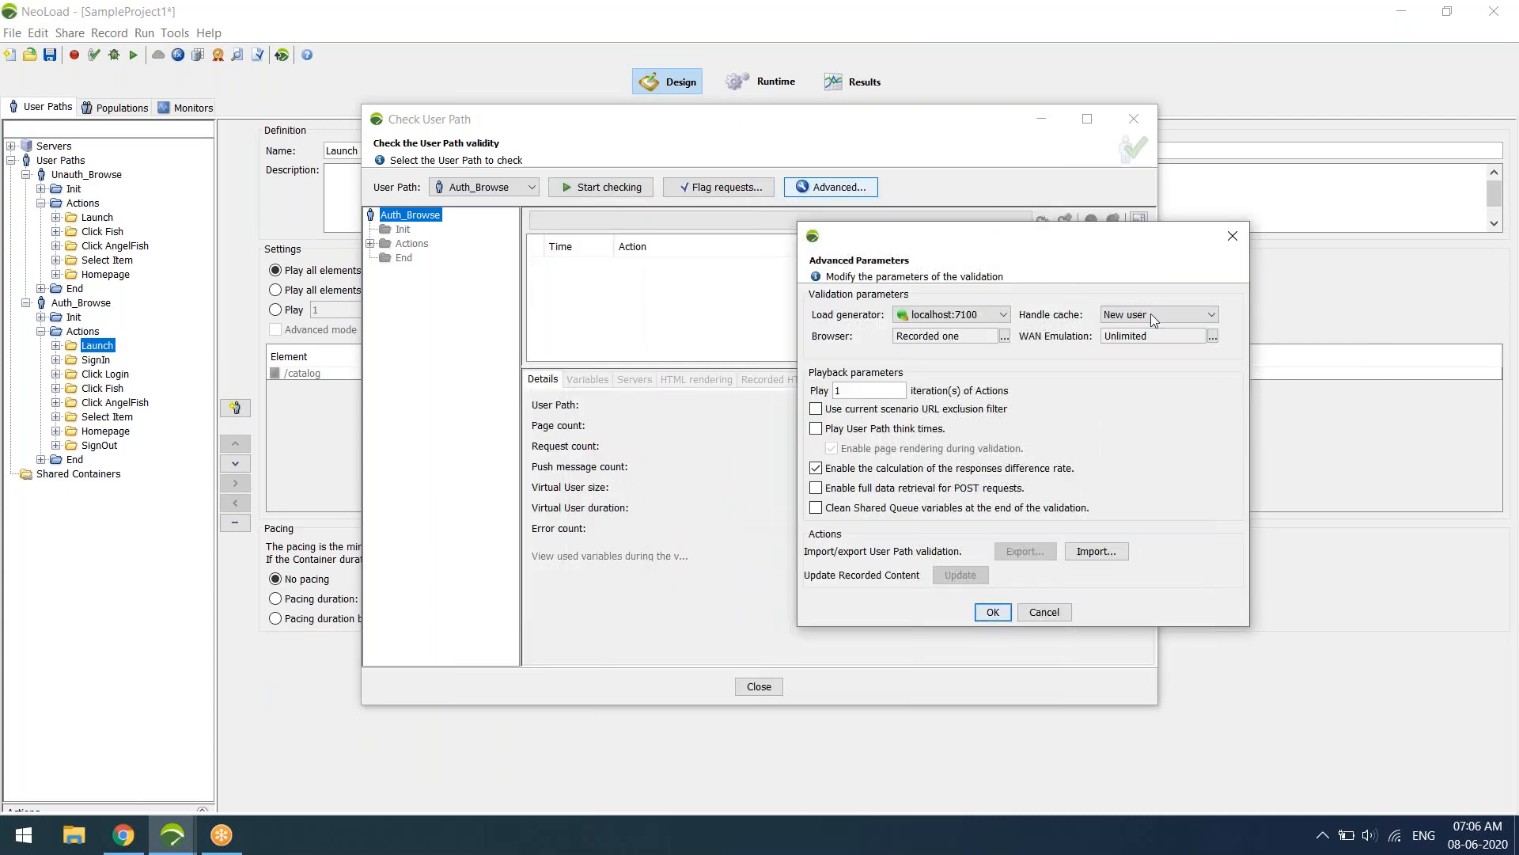
left_click(993, 613)
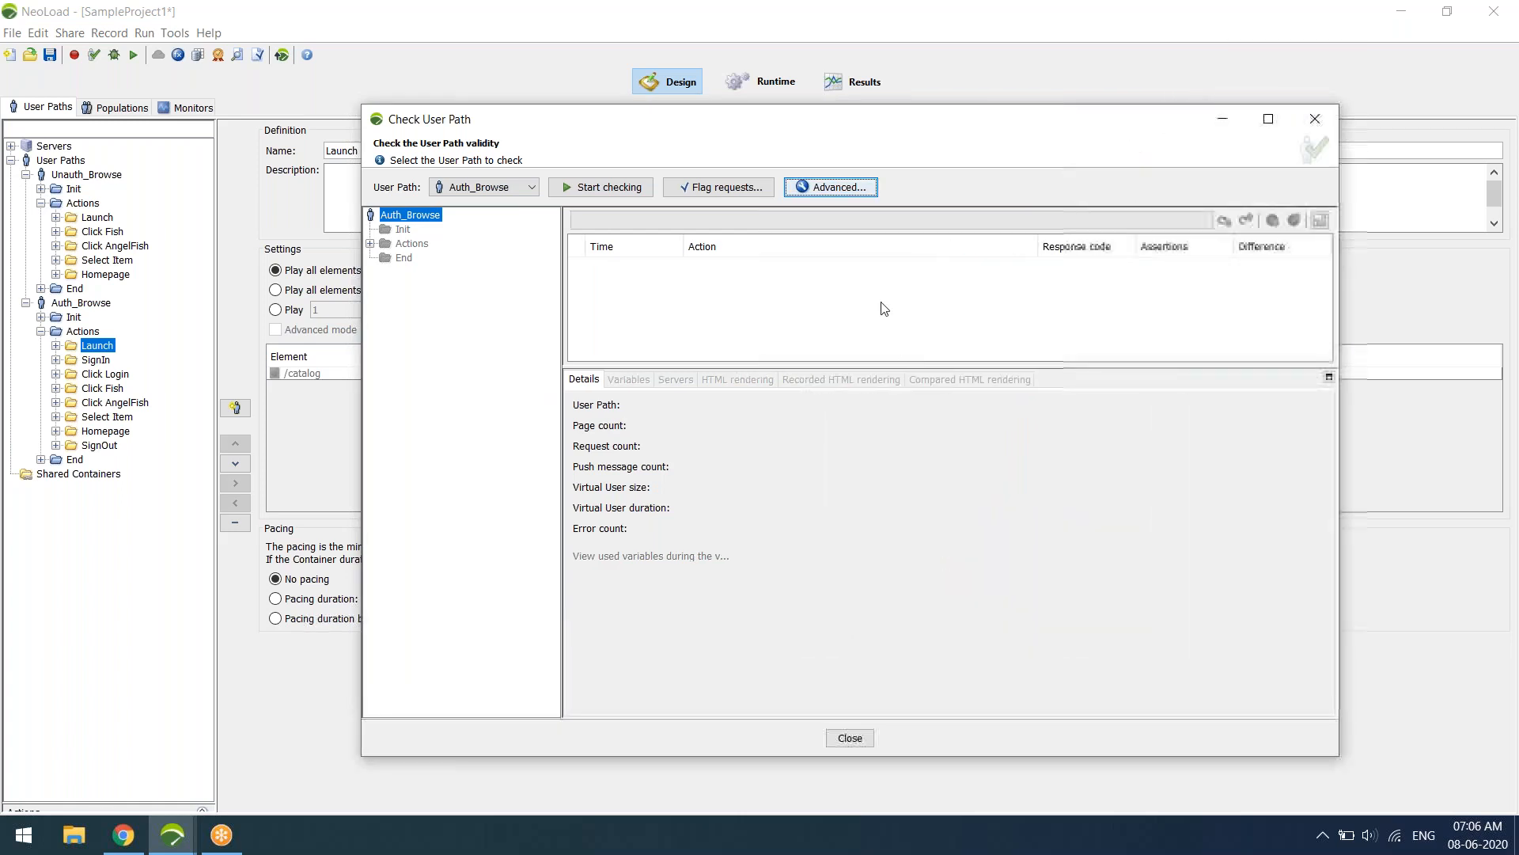
left_click(625, 187)
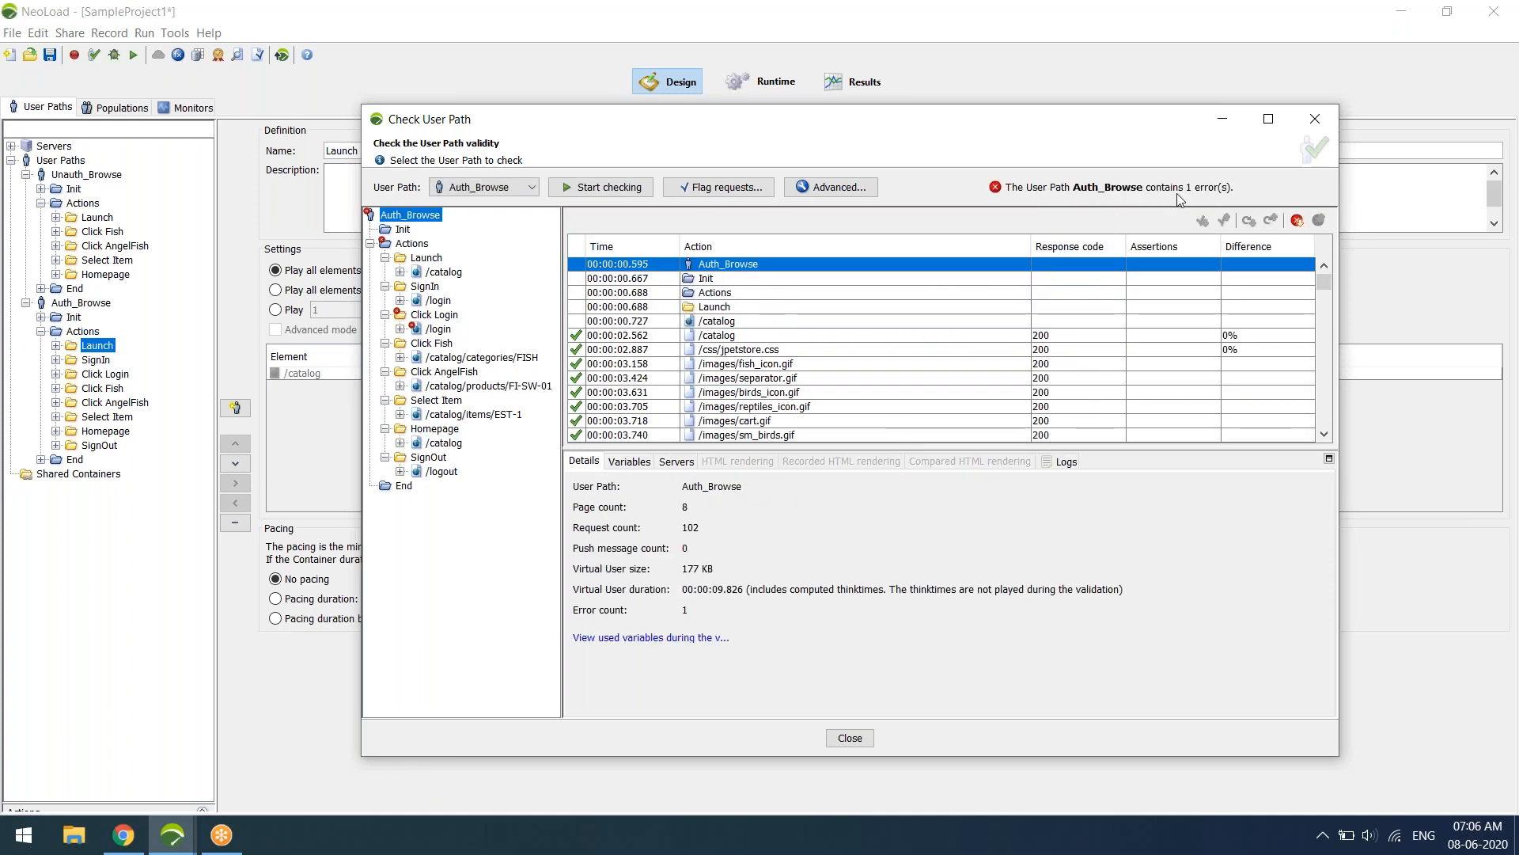
Go to the first error in the Auth_Browse check and examine the failing /login request's response in the enlarged window
left_click(1298, 222)
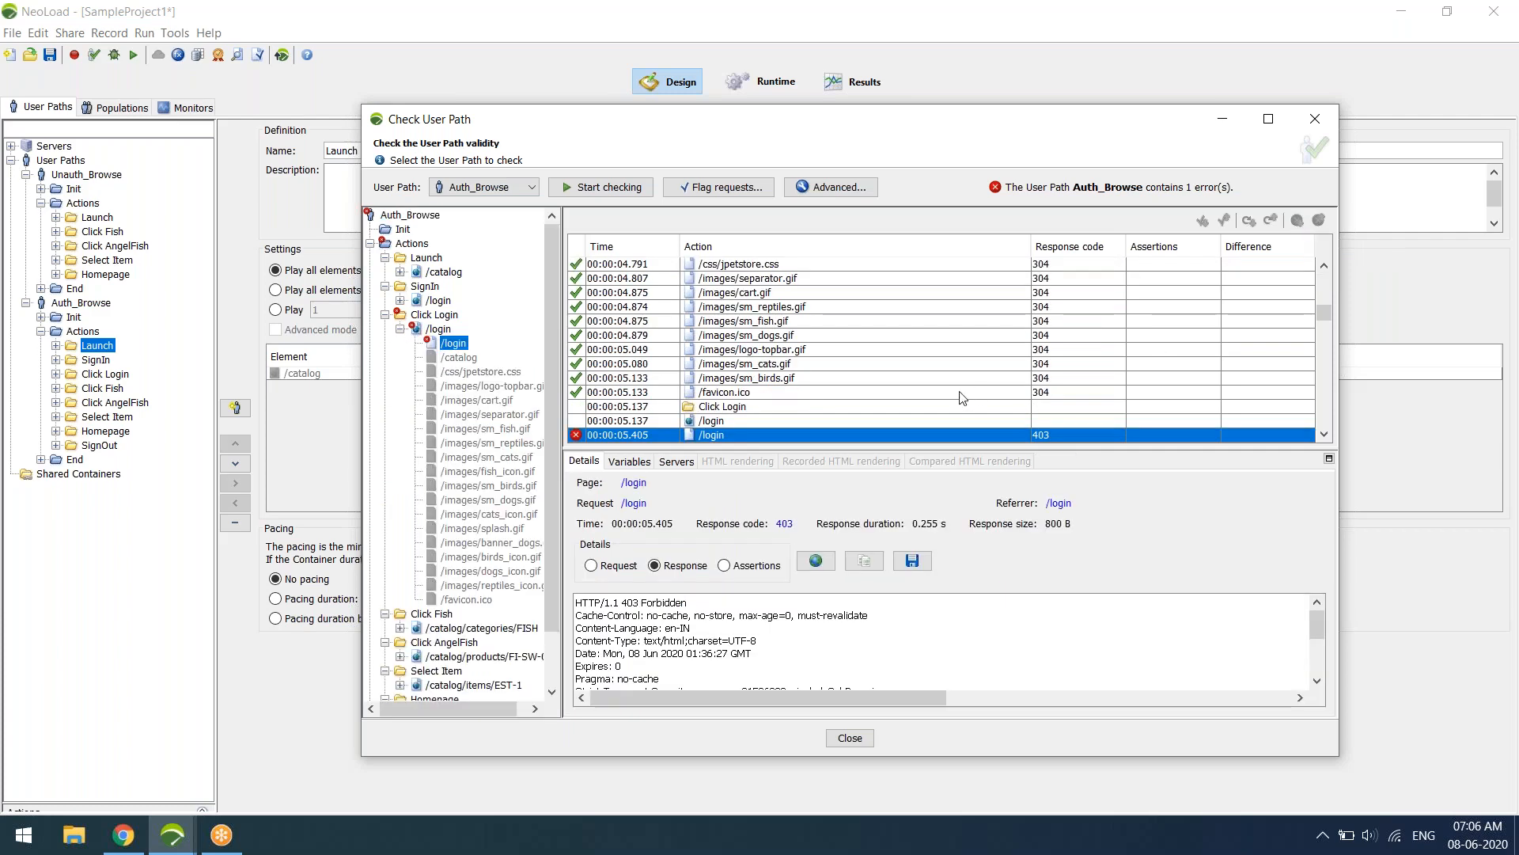
scroll(964, 398, "down", 1)
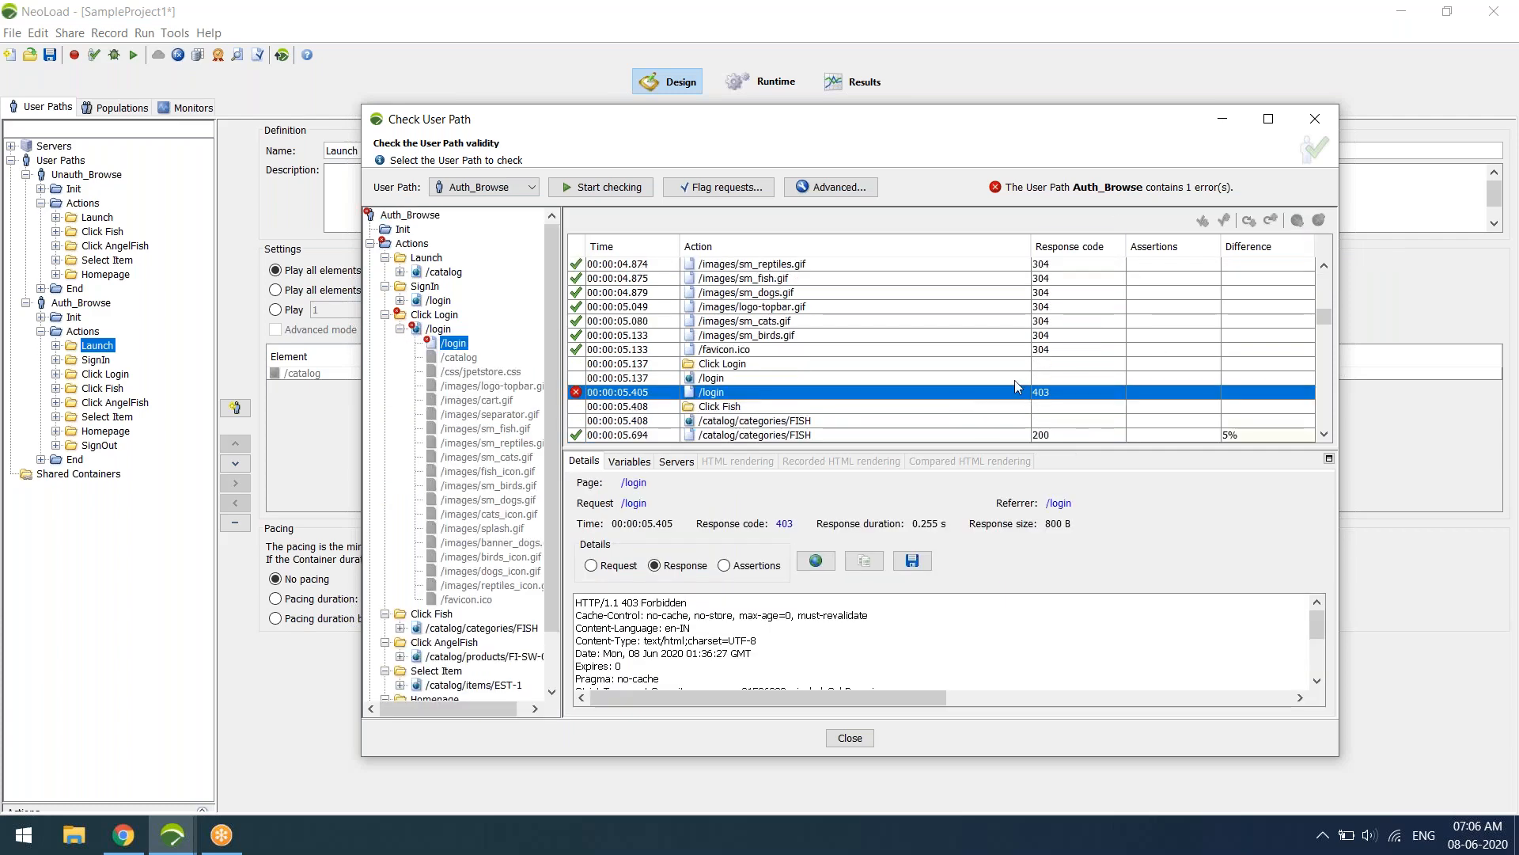
left_click(1264, 129)
left_click_drag(447, 684, 541, 689)
left_click(541, 687)
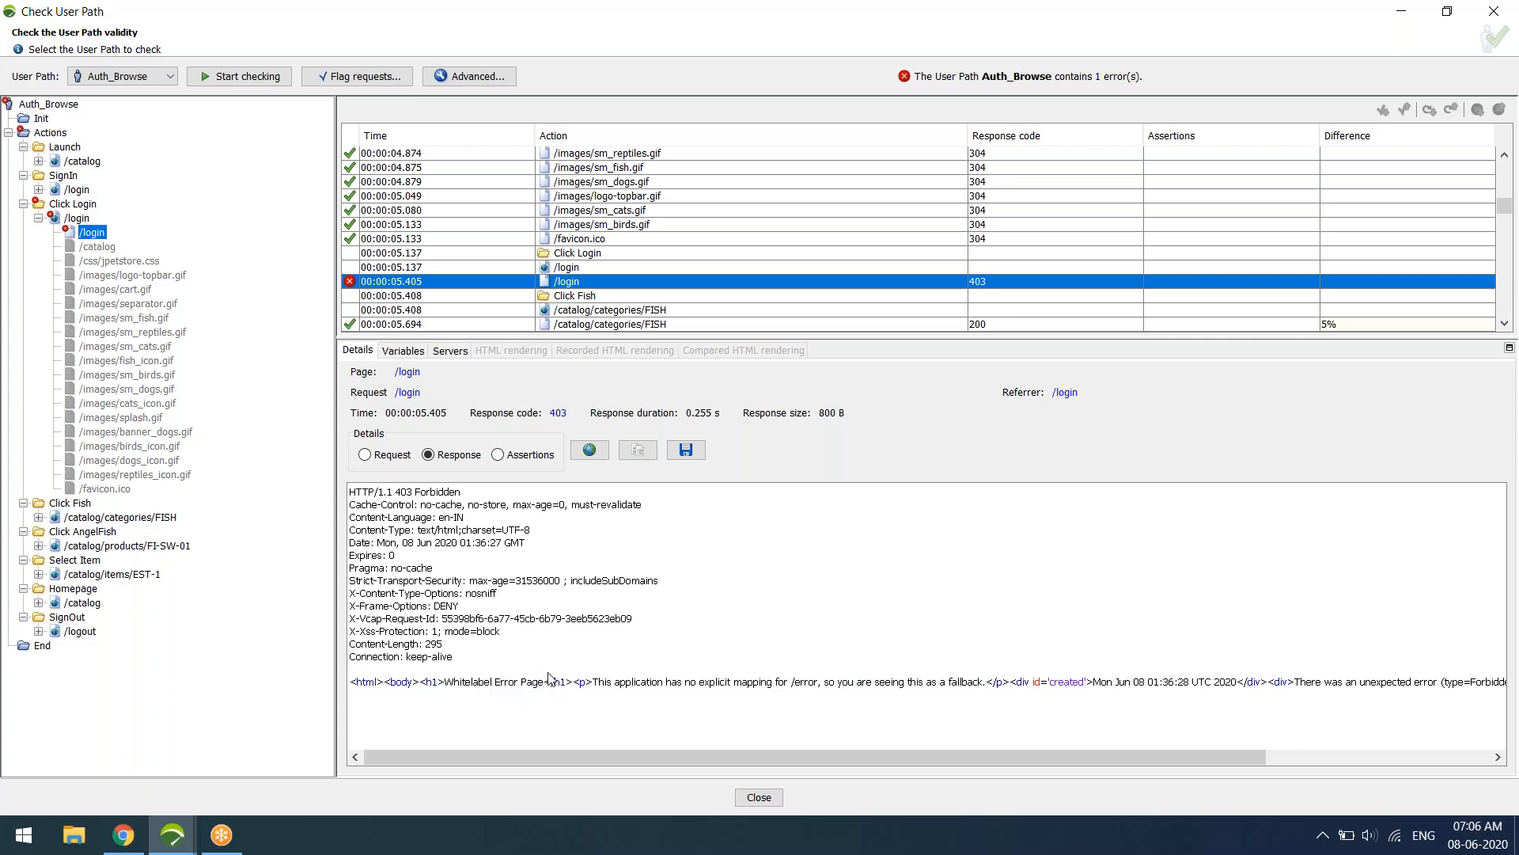
Locate the failing /login request in Design and examine its _csrf, username and password POST parameters
right_click(95, 233)
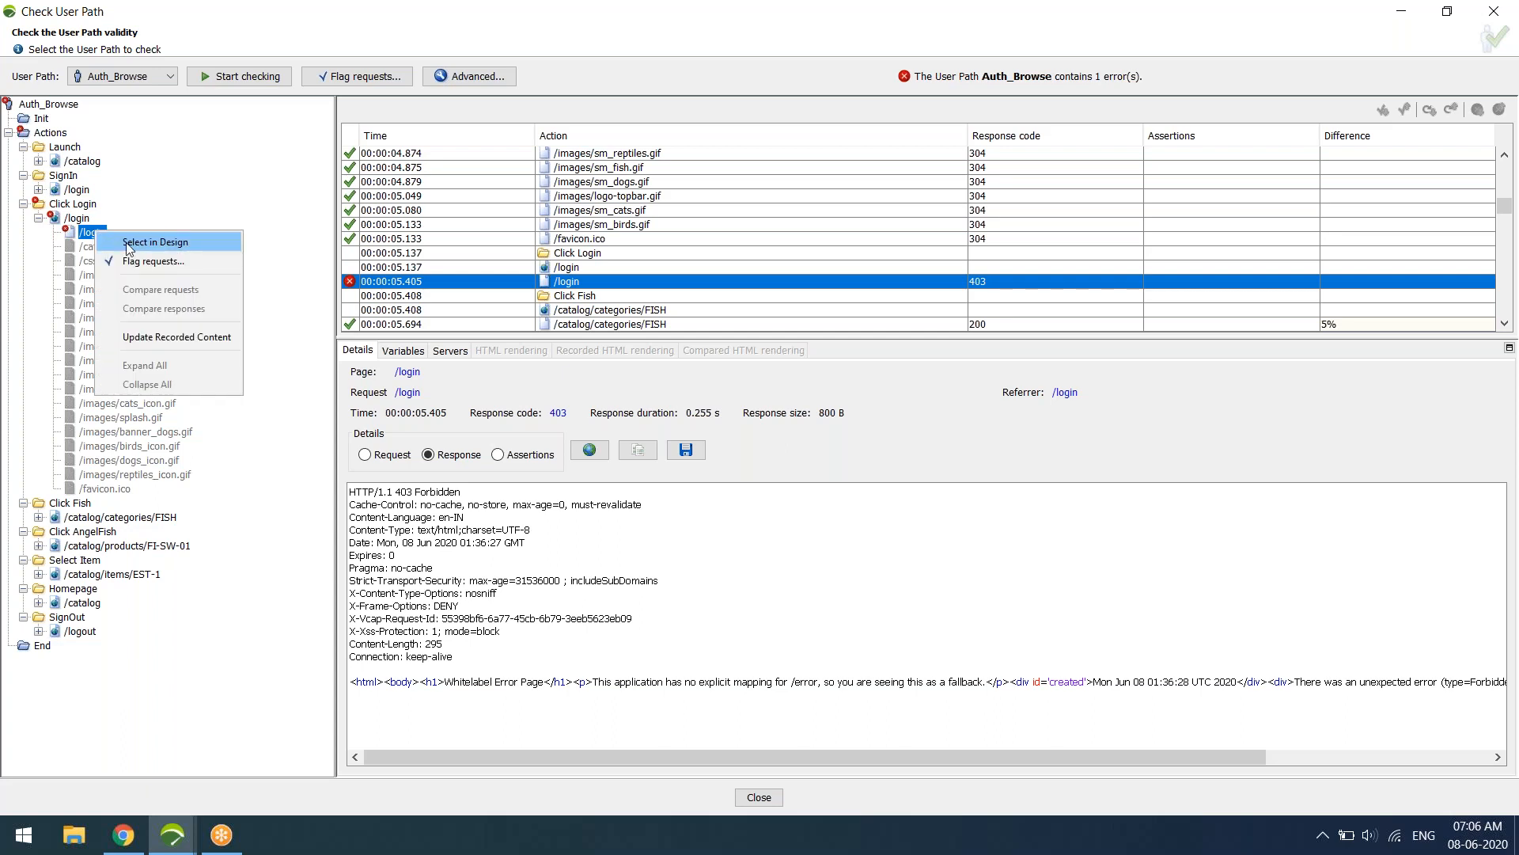
left_click(129, 243)
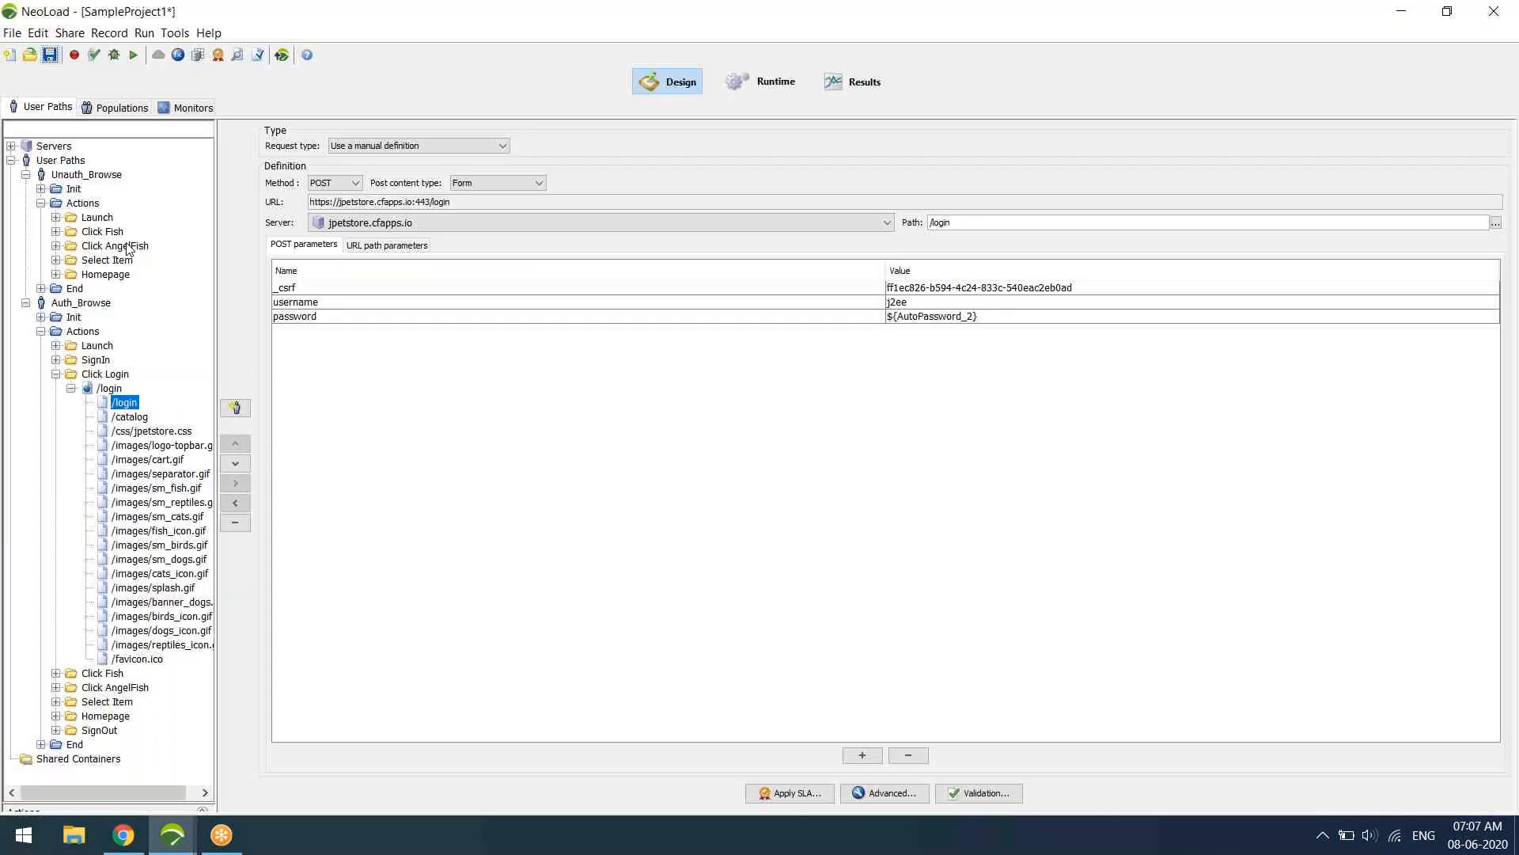
left_click(942, 287)
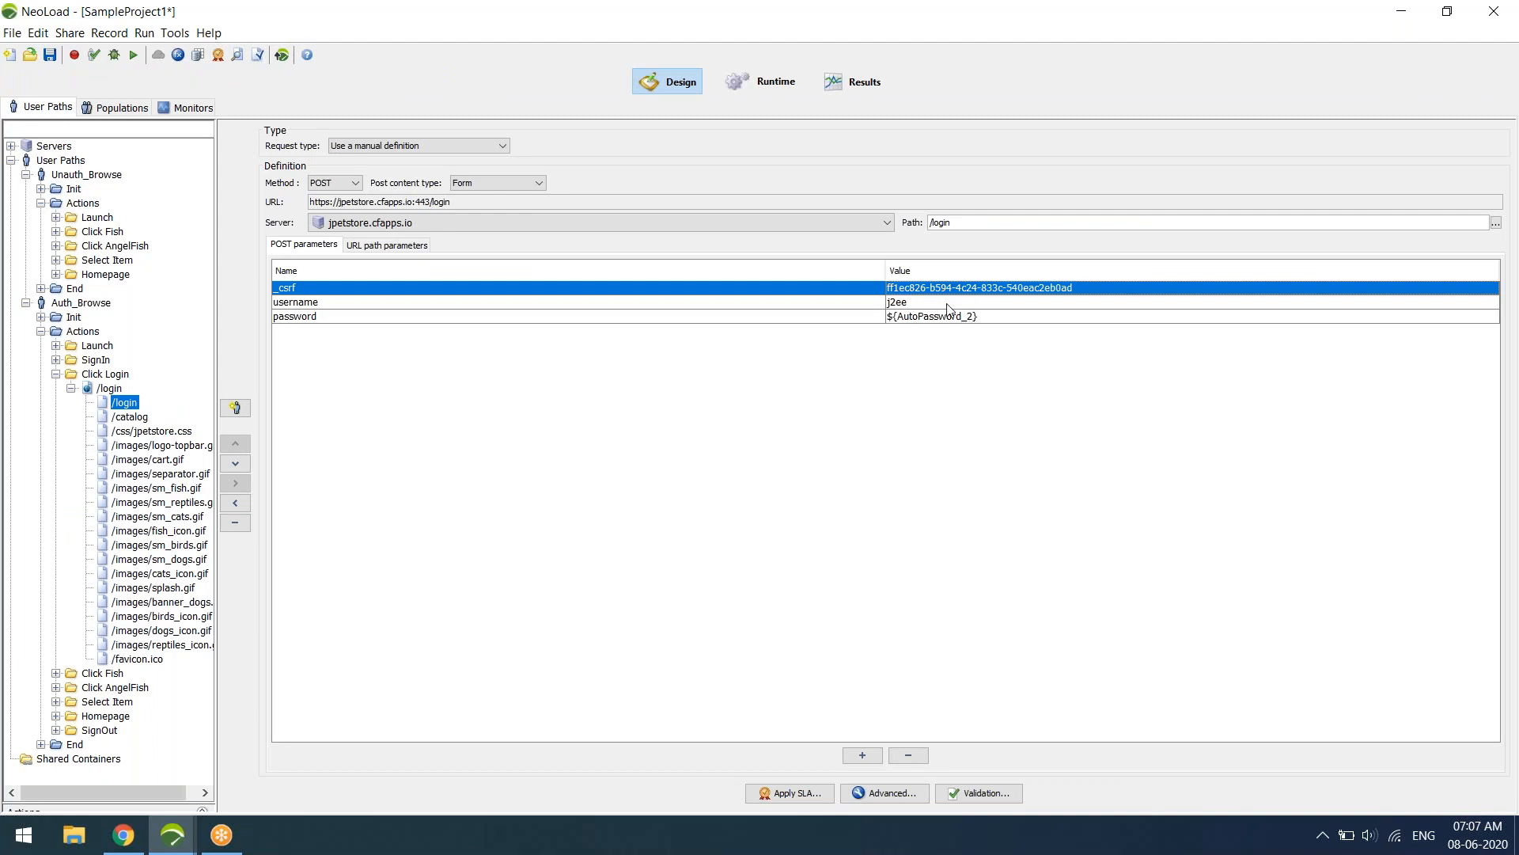
left_click(947, 303)
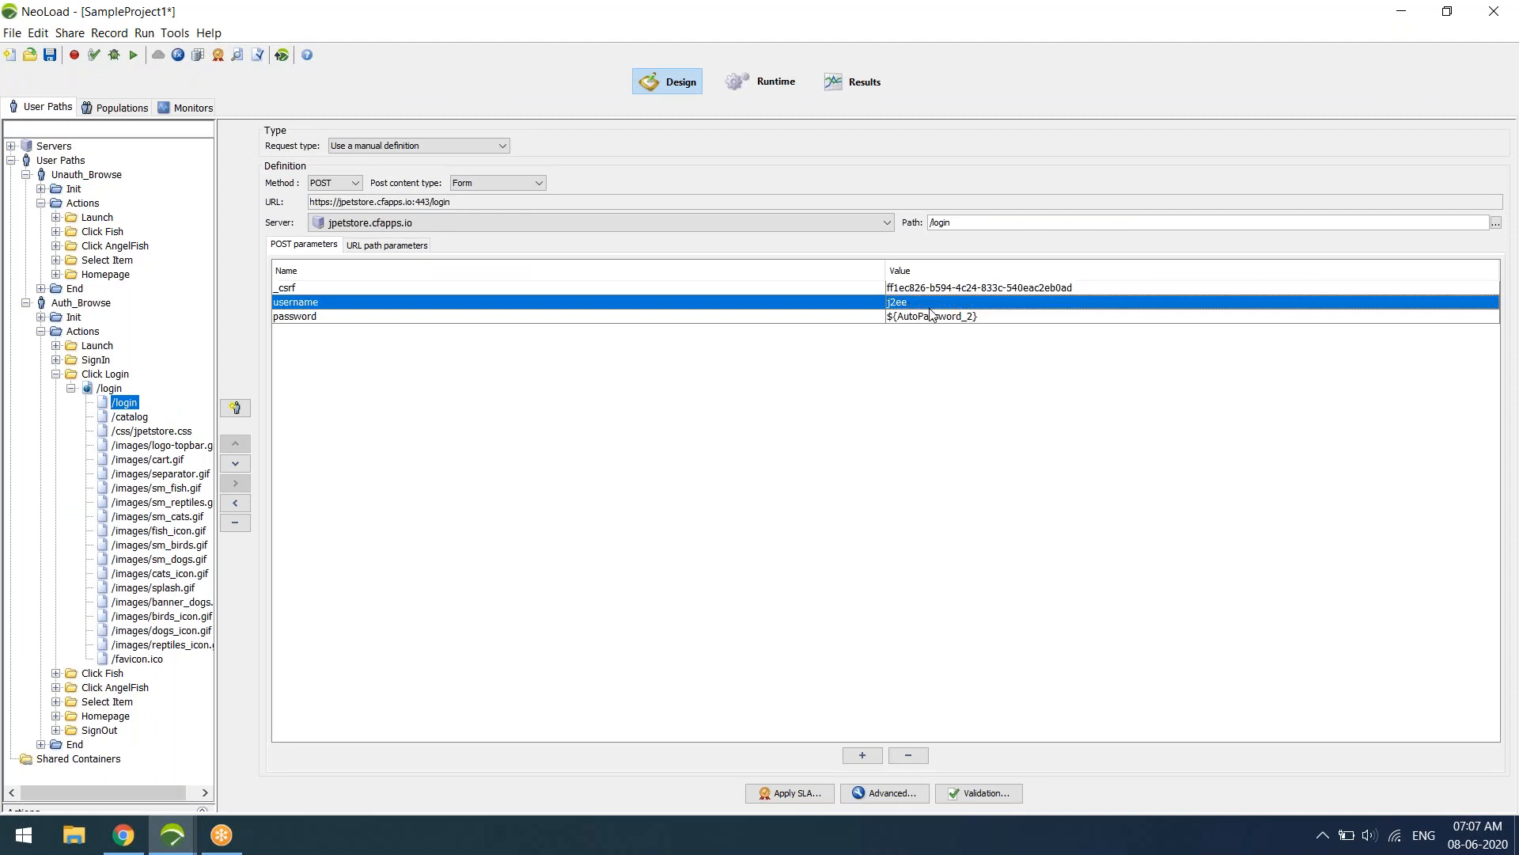
left_click(946, 317)
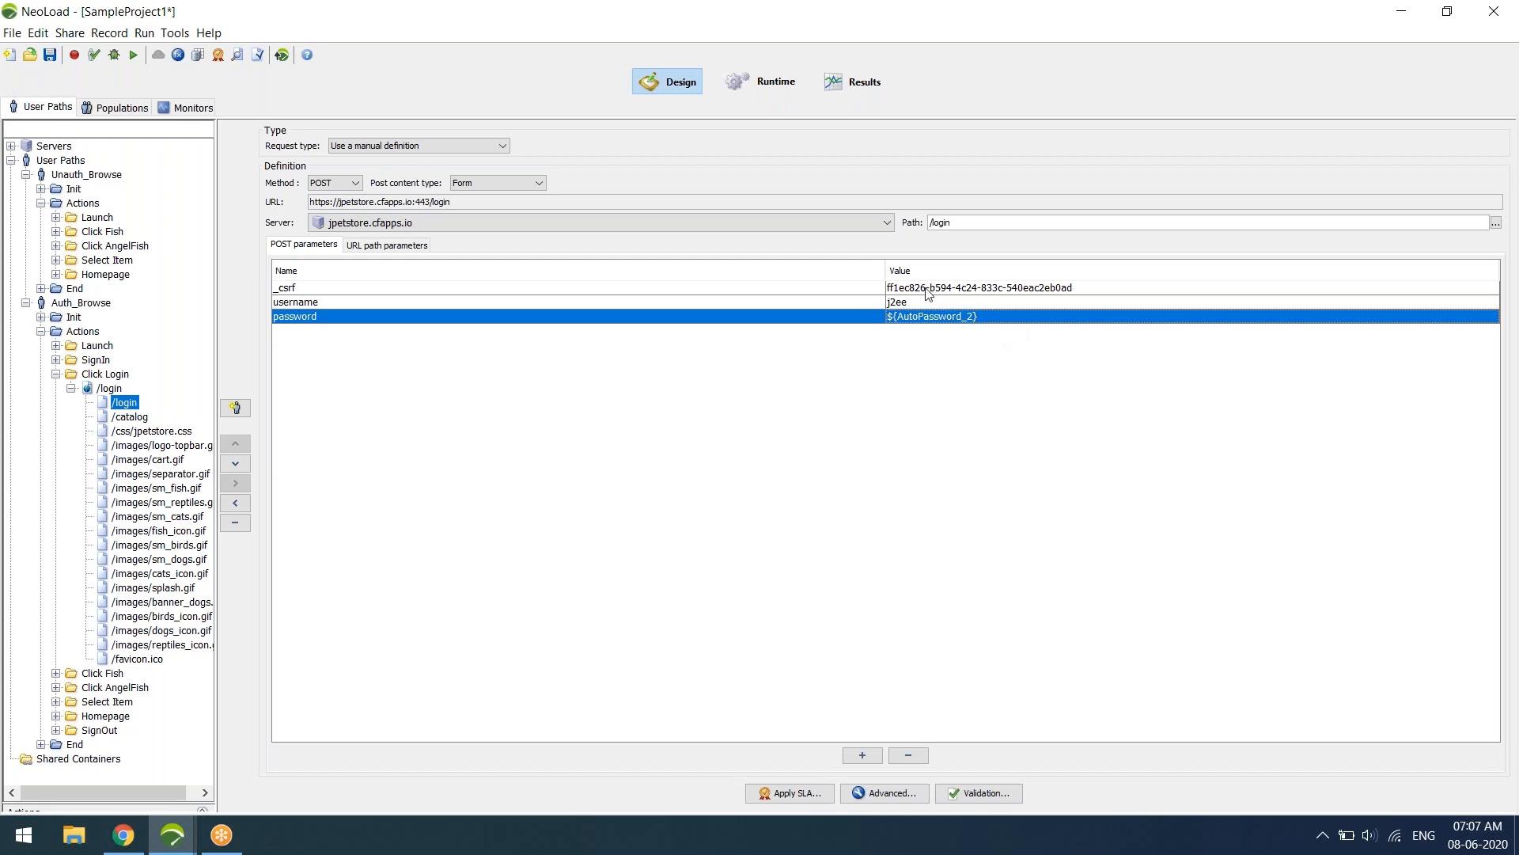
left_click(624, 291)
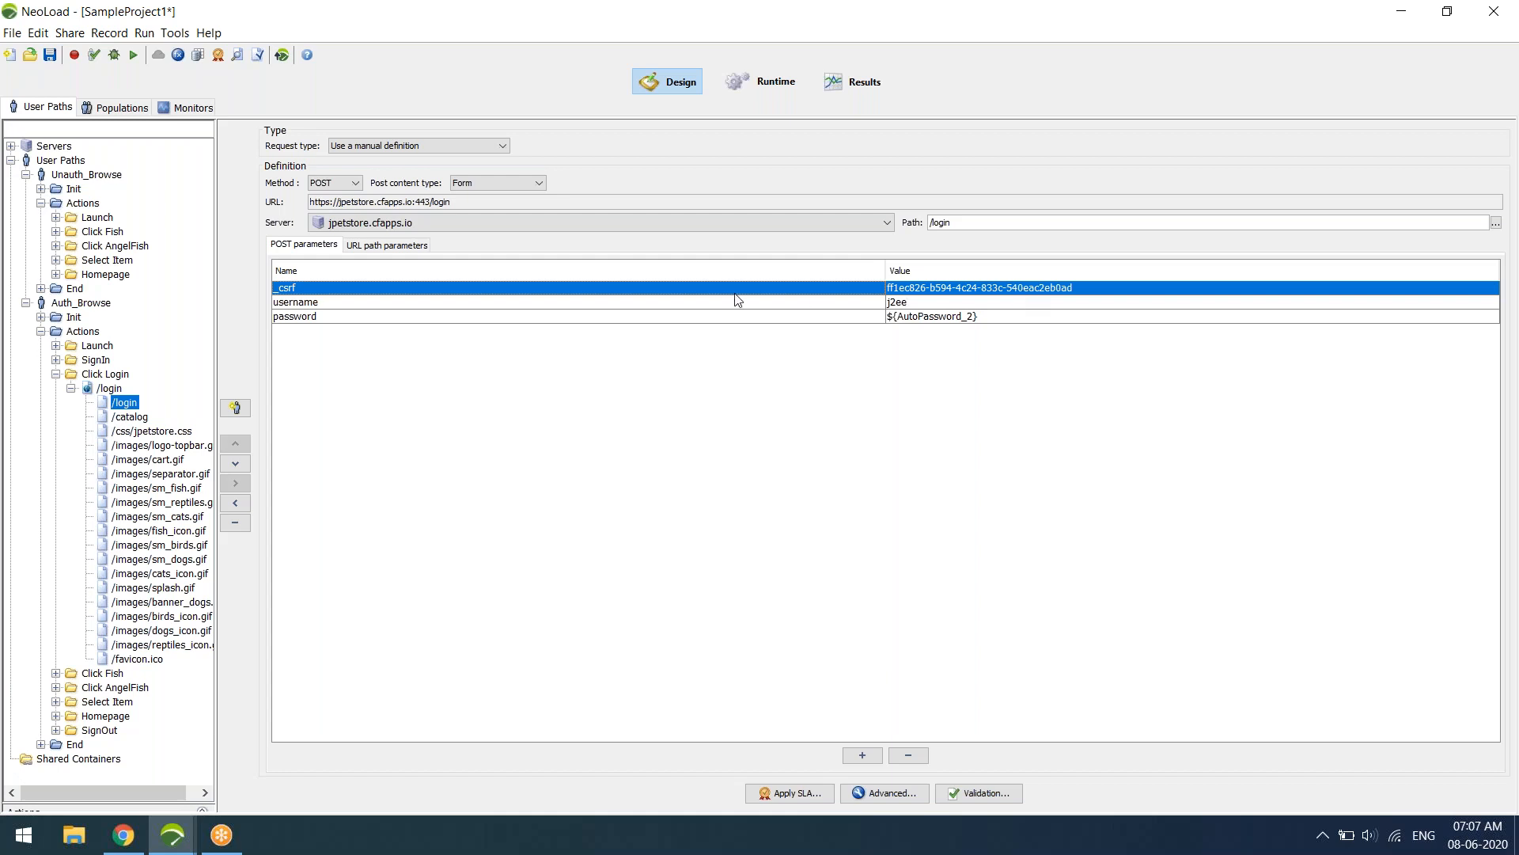
left_click(999, 301)
left_click(994, 316)
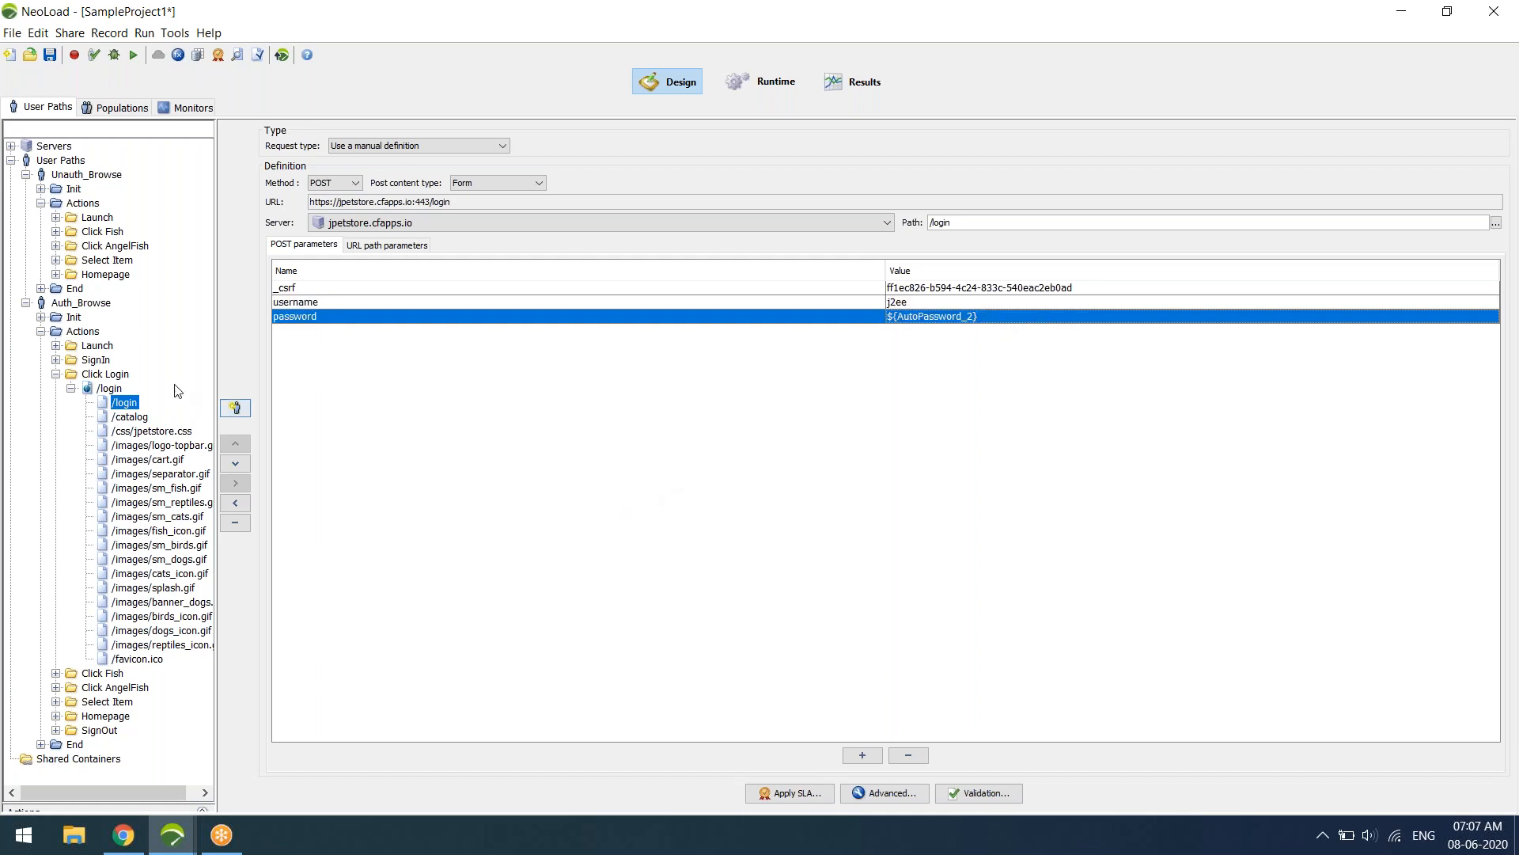
Check the validity of the Unauth_Browse user path, keeping New user cache handling in the advanced parameters
left_click(71, 387)
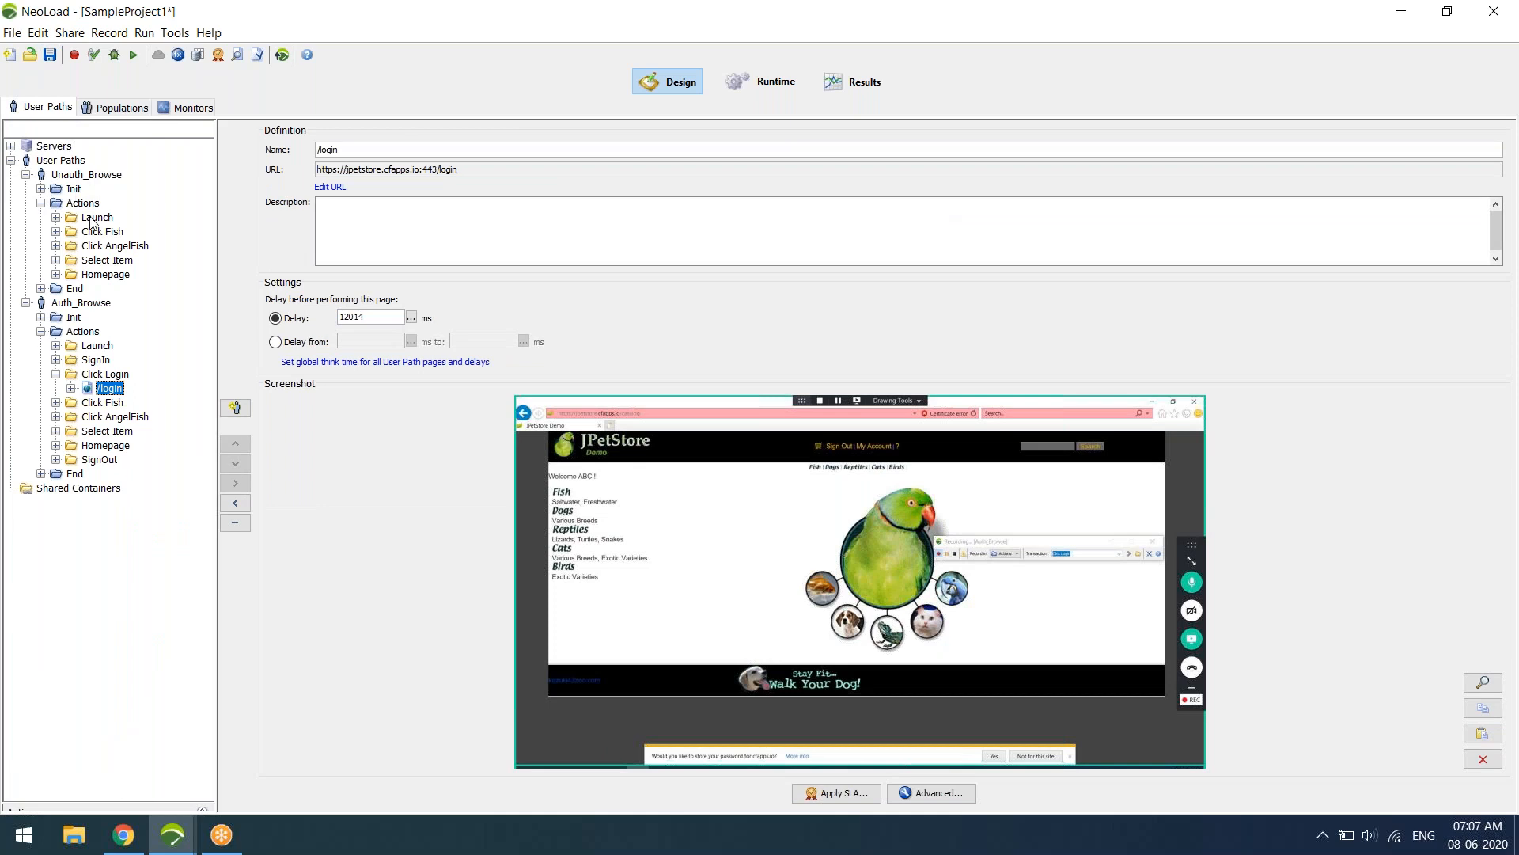
left_click(95, 218)
left_click(86, 175)
left_click(94, 54)
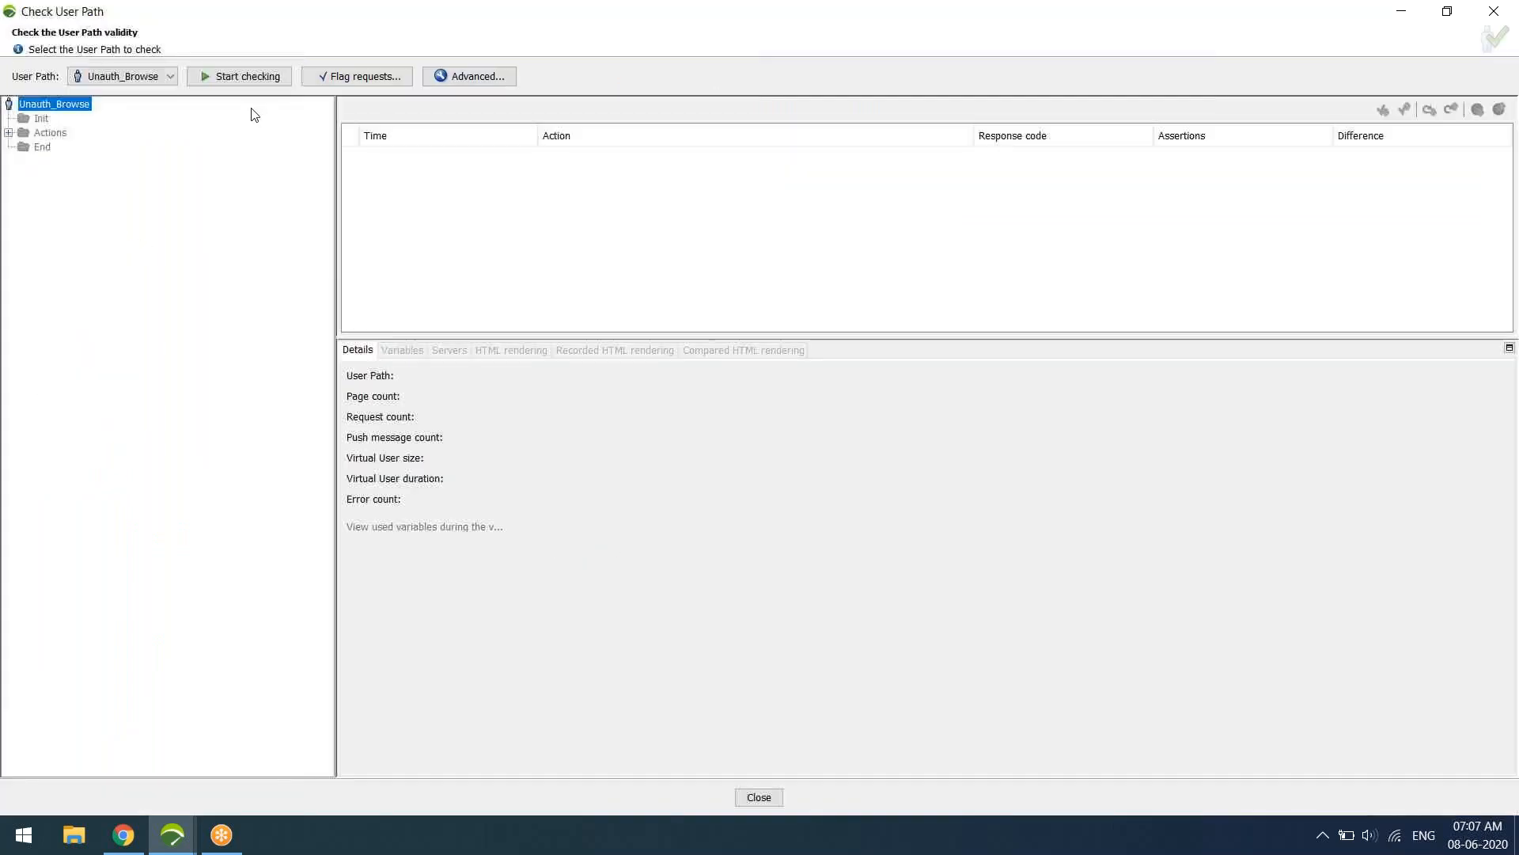
left_click(486, 77)
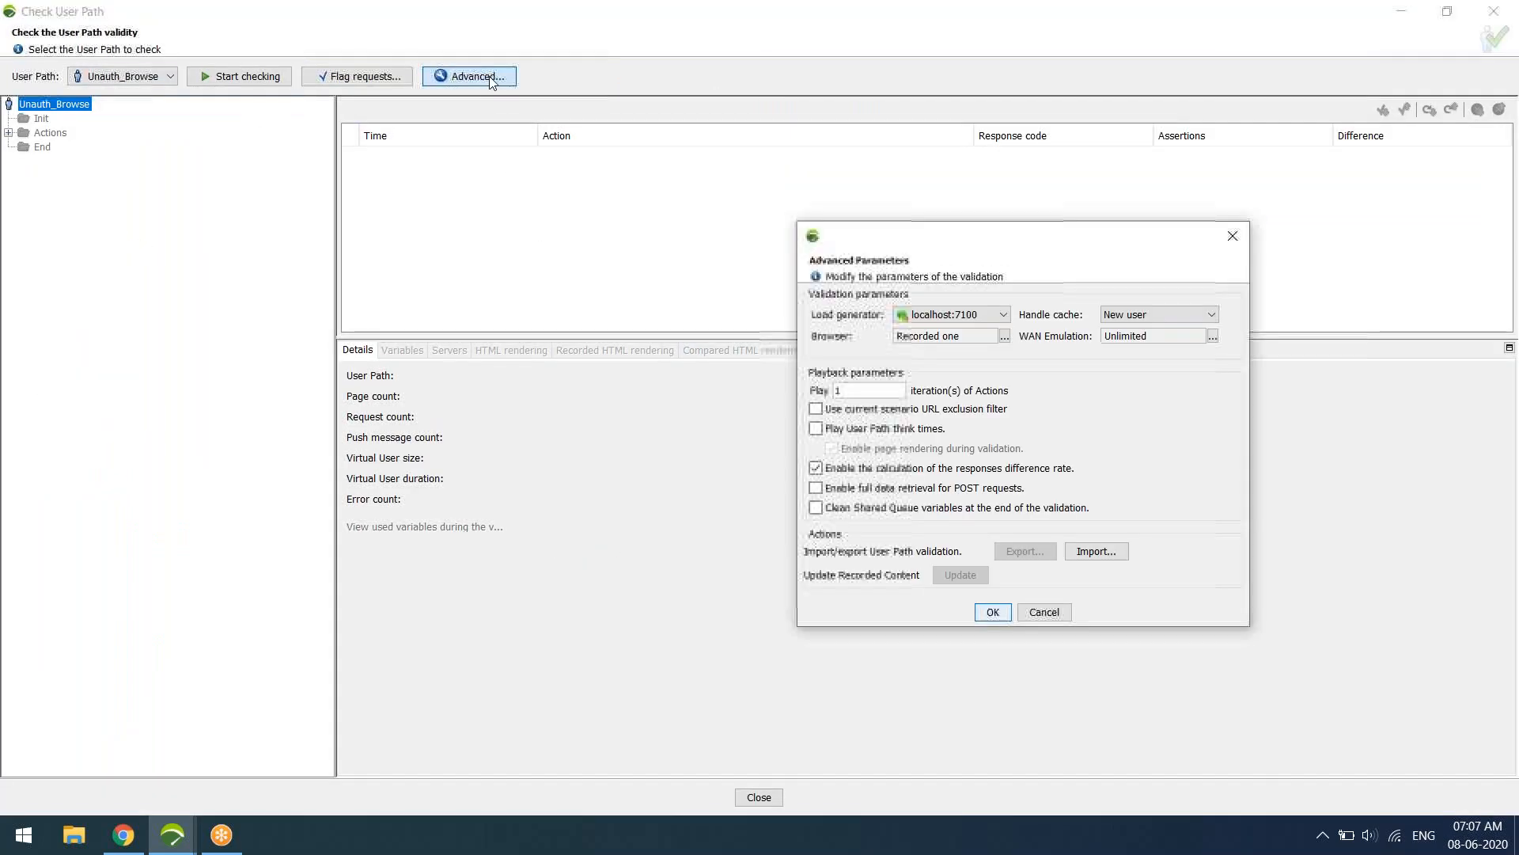
left_click(993, 612)
left_click(239, 76)
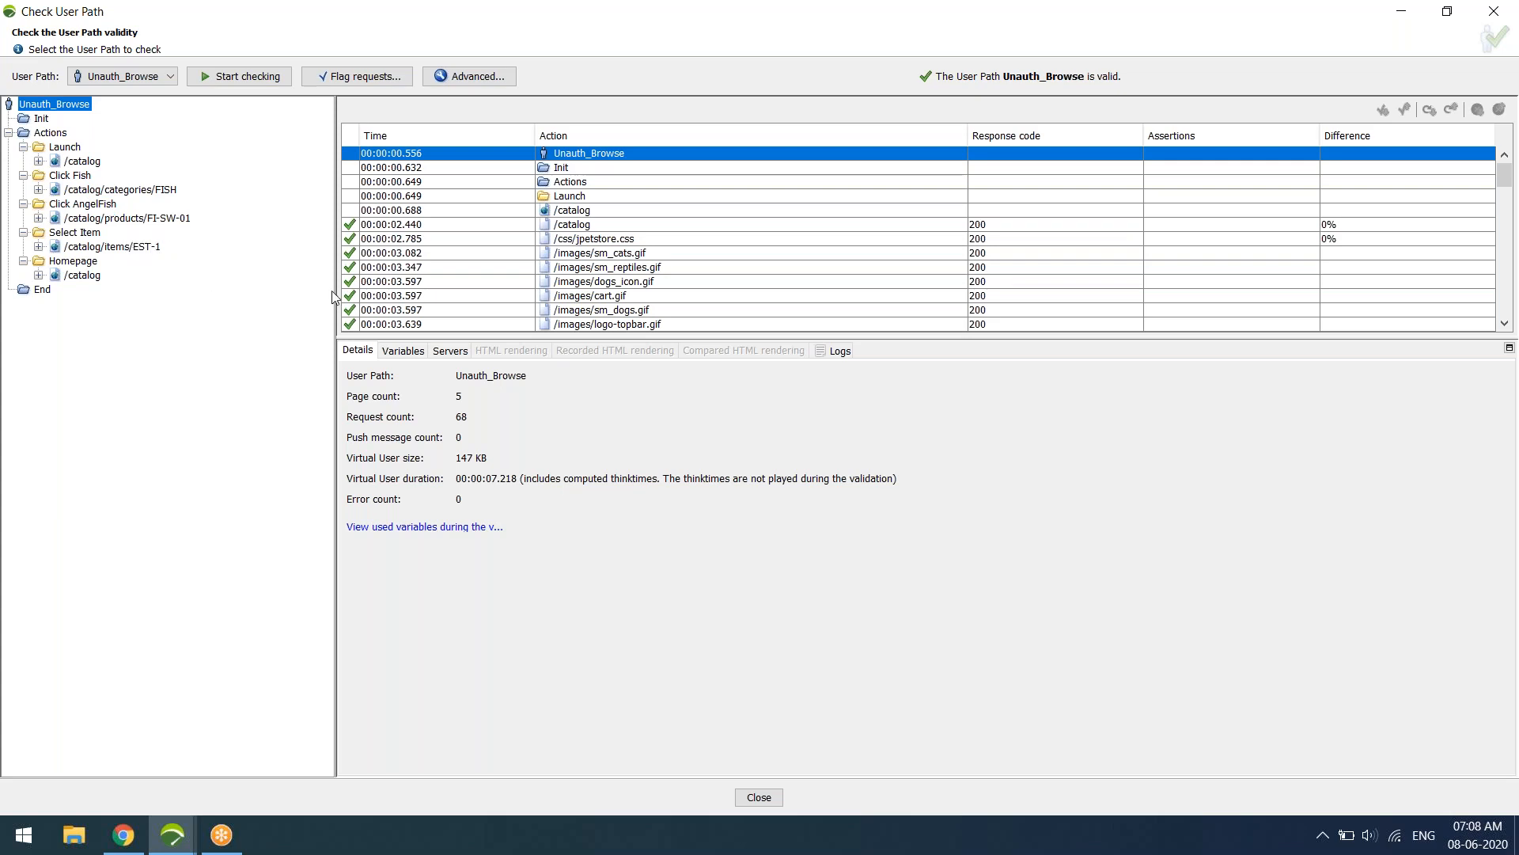
Switch the check results back to Auth_Browse and inspect the failed /login request's response under Click Login
left_click(142, 79)
left_click(133, 110)
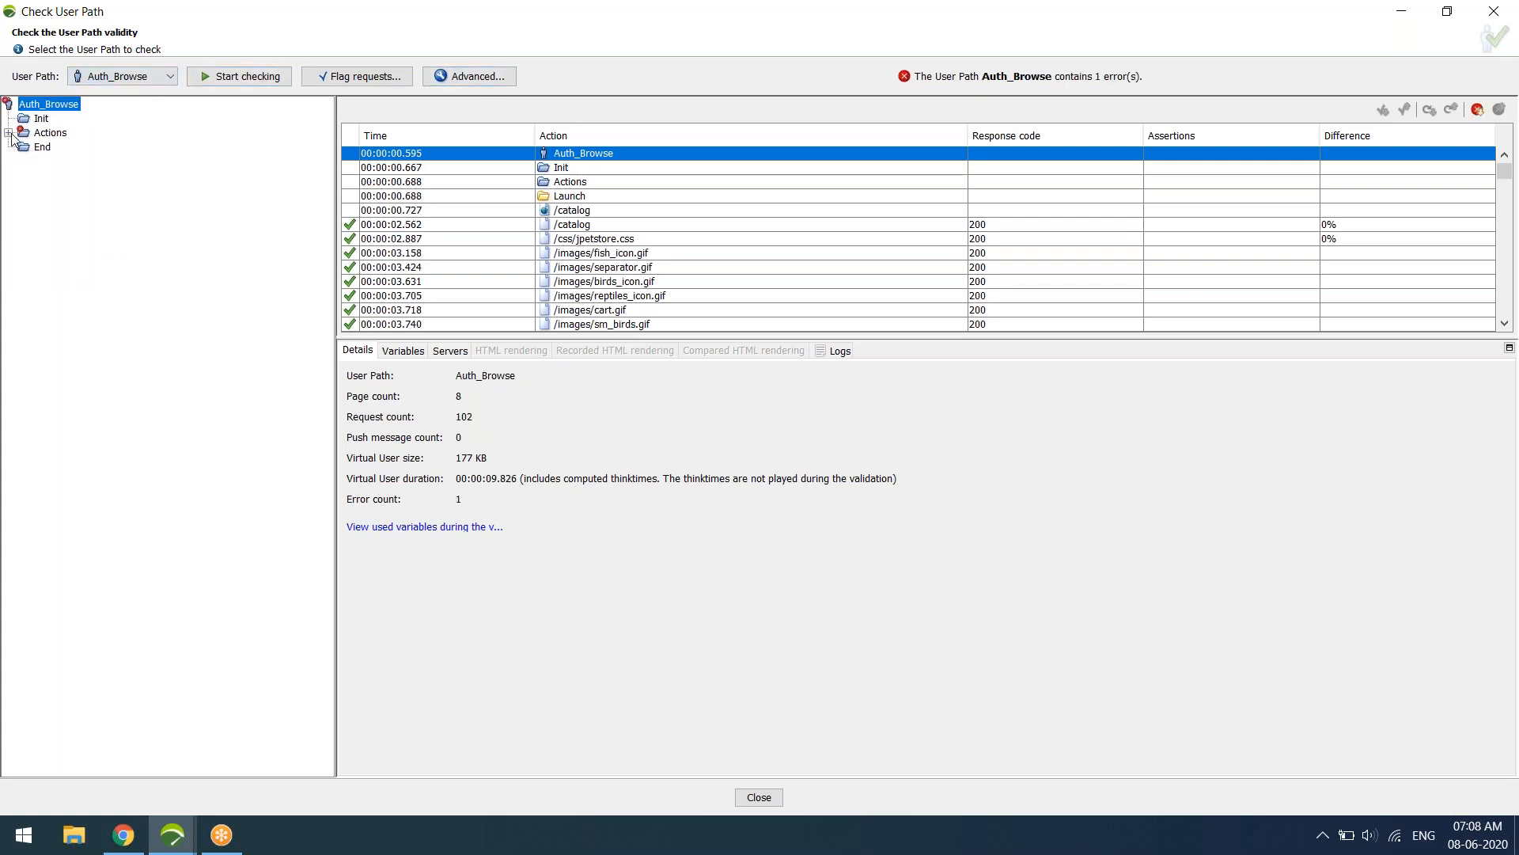
left_click(24, 174)
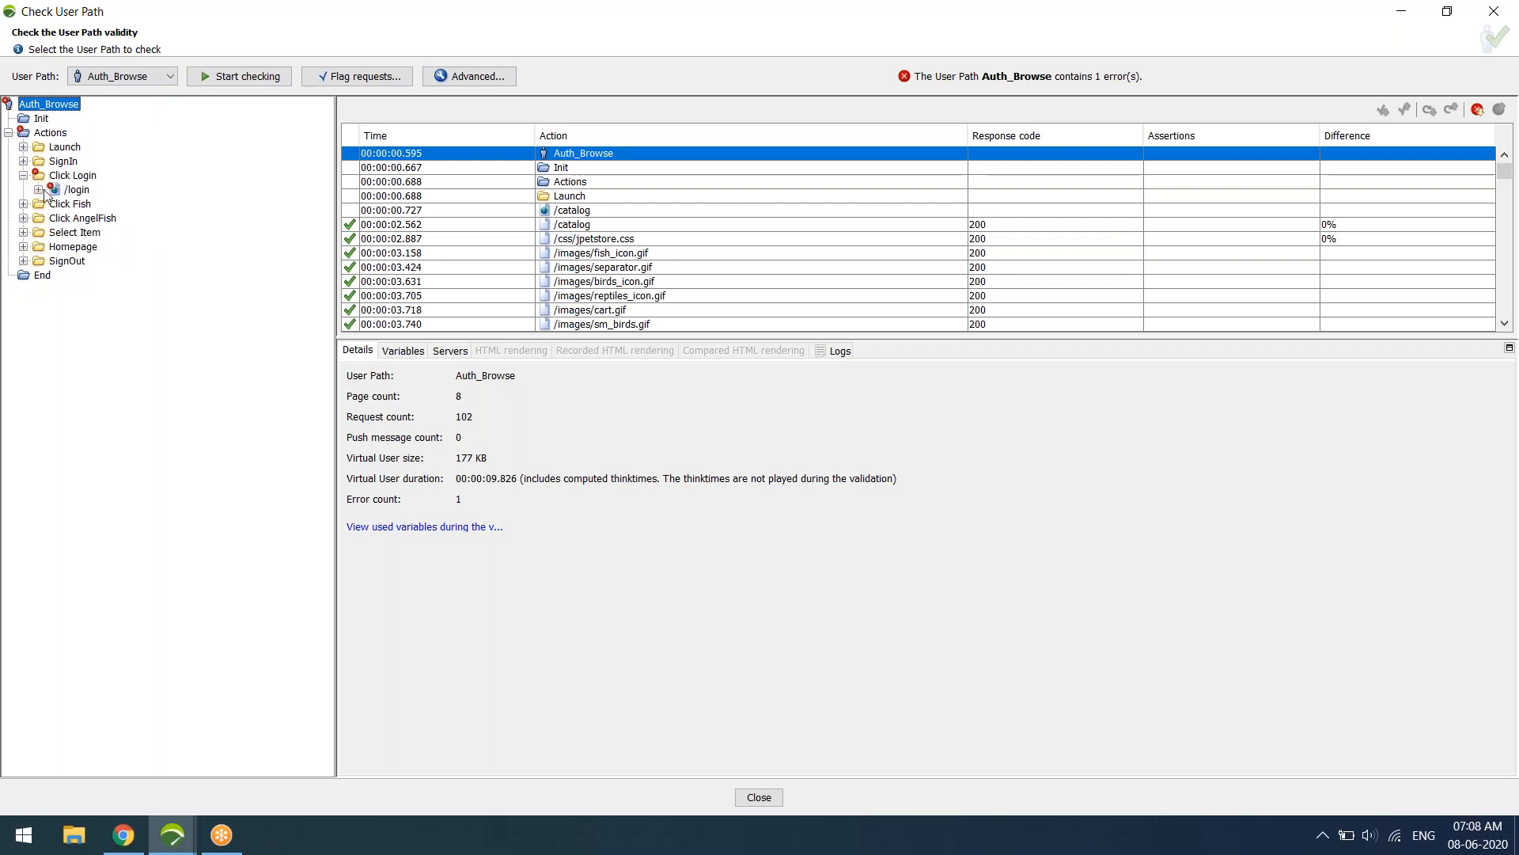
left_click(38, 190)
left_click(89, 205)
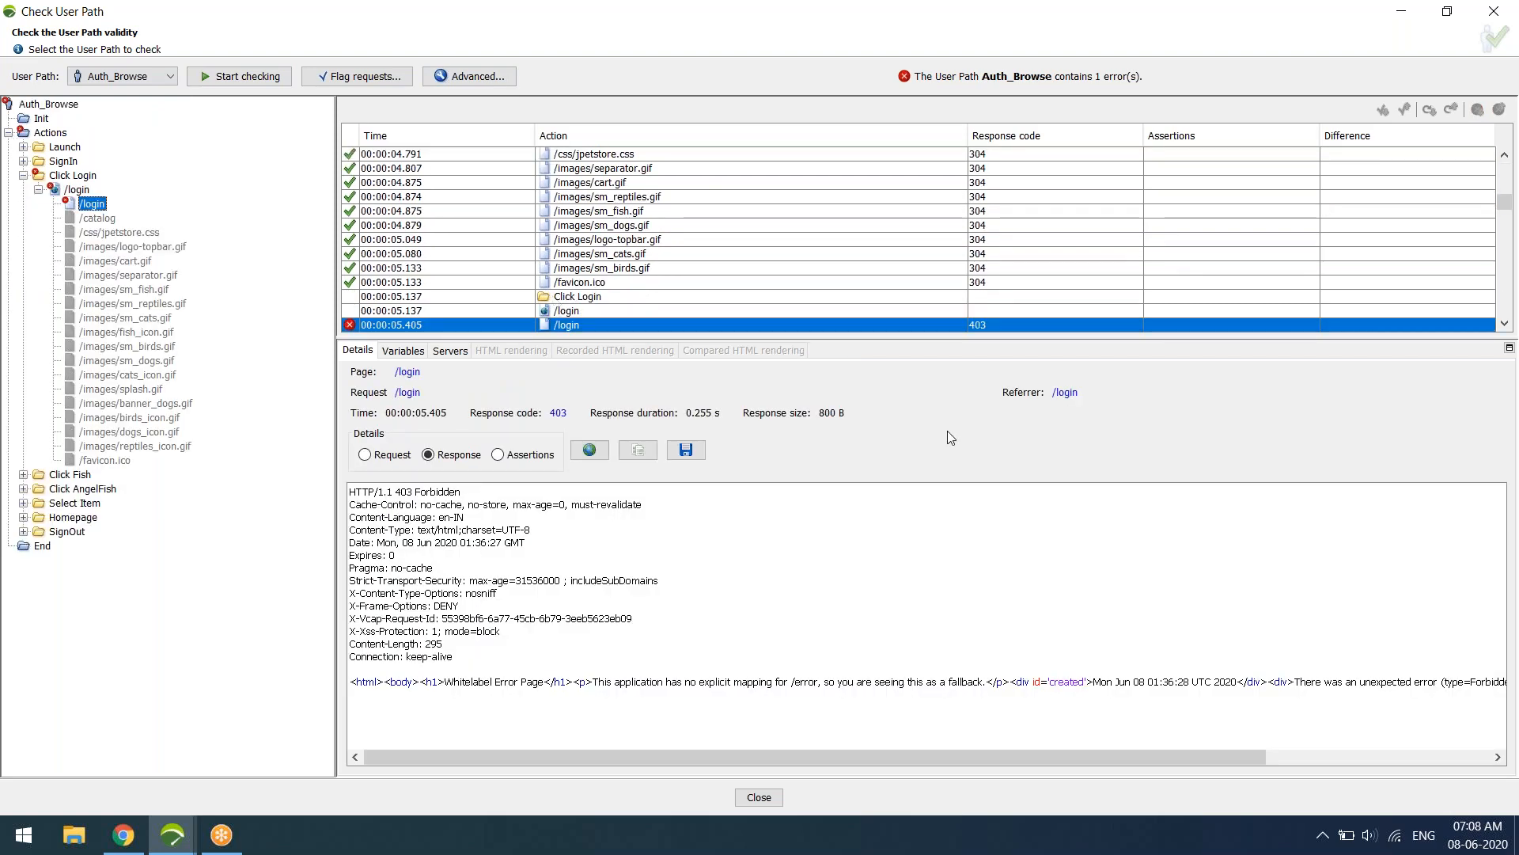
Close the user path check and save the project
left_click(1484, 17)
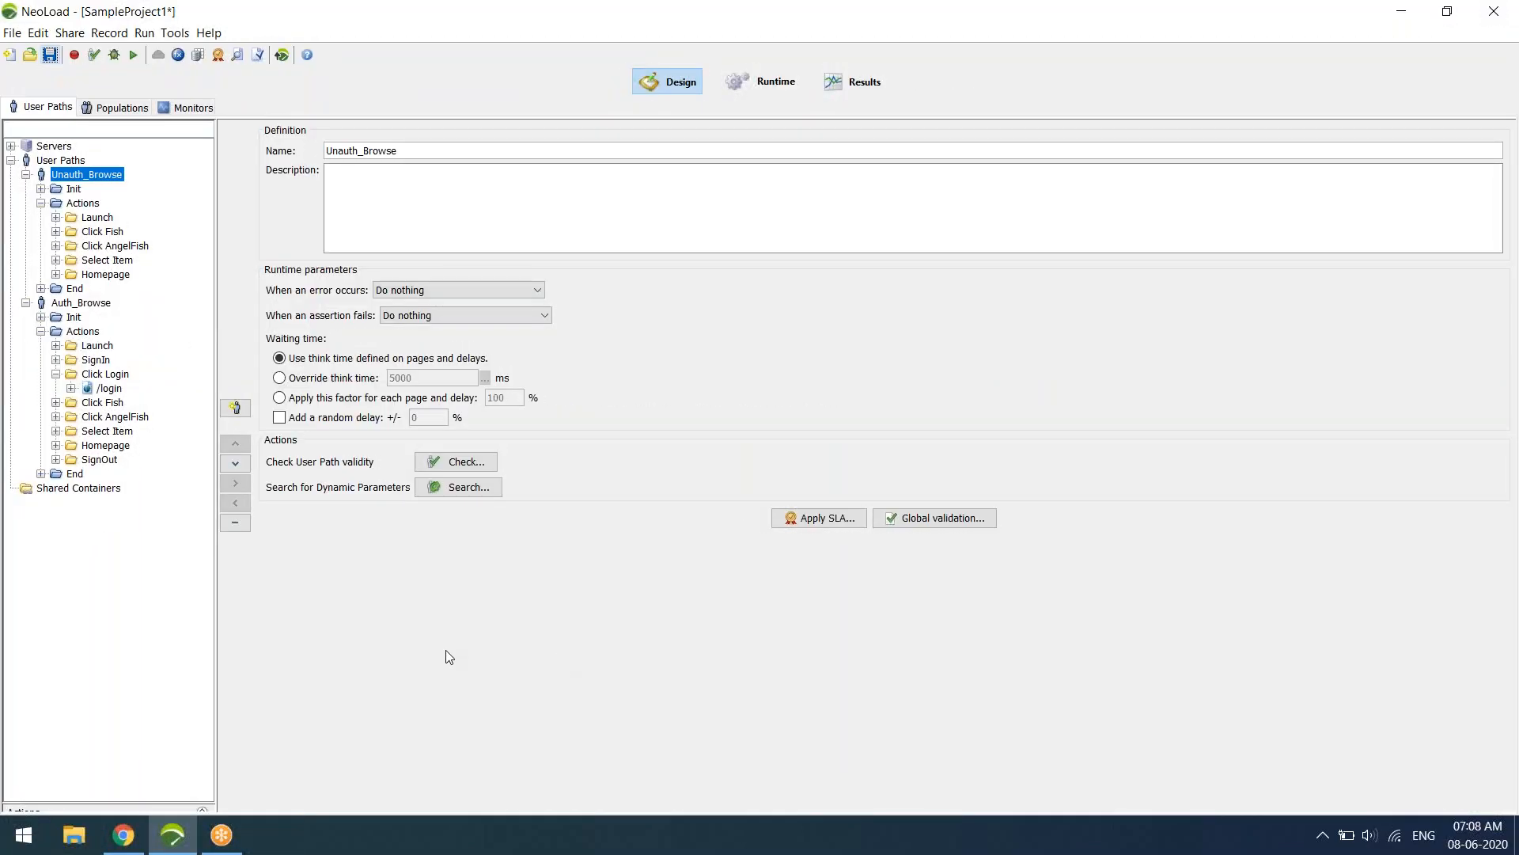
left_click(49, 55)
Switch to the Chrome incognito window and capture the google.com page load in the developer tools' network log
left_click(126, 844)
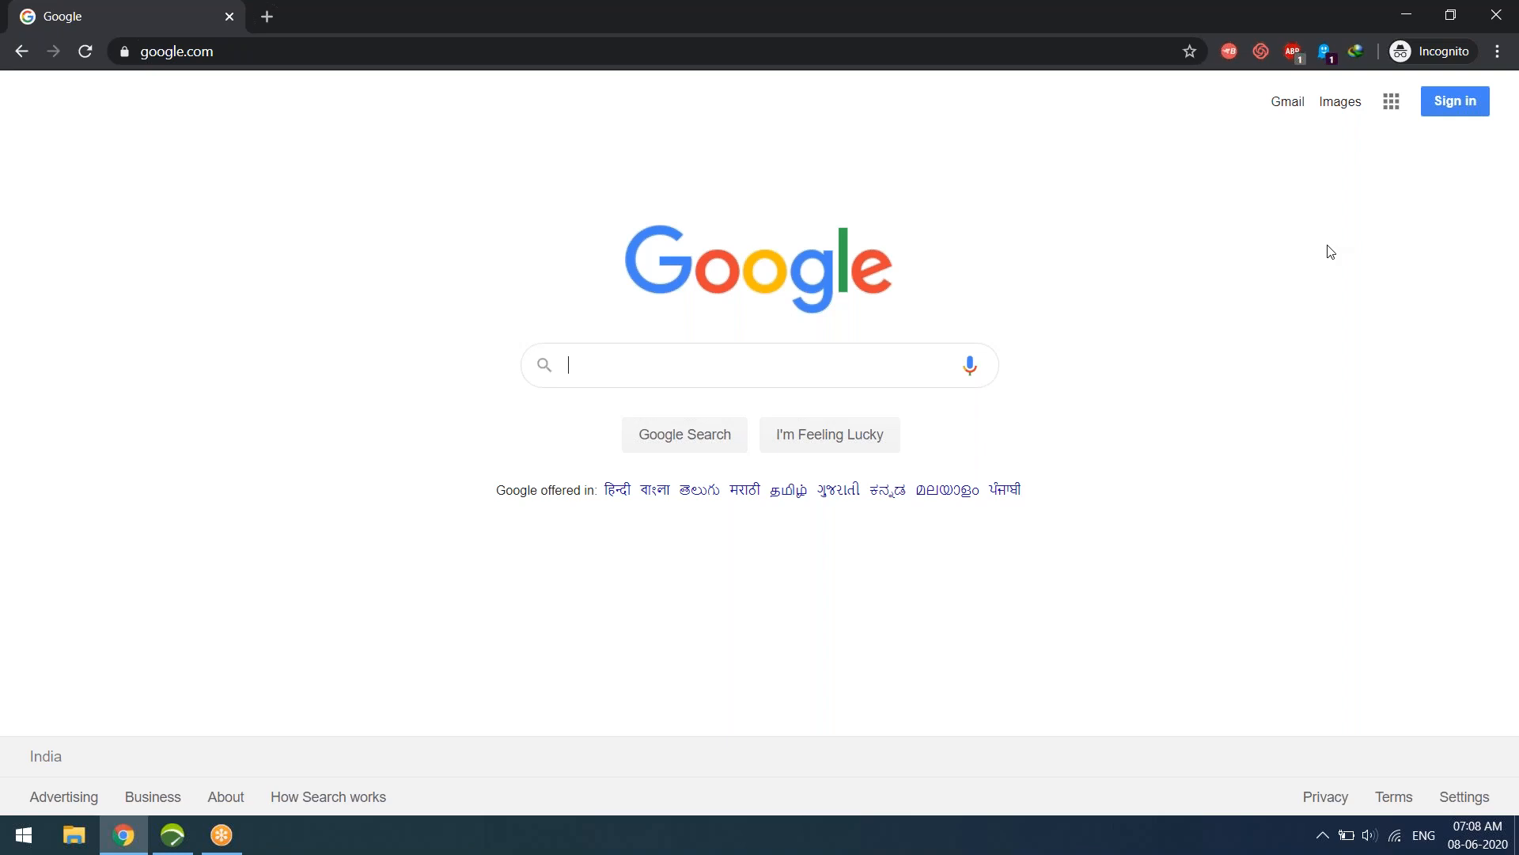
left_click(1497, 52)
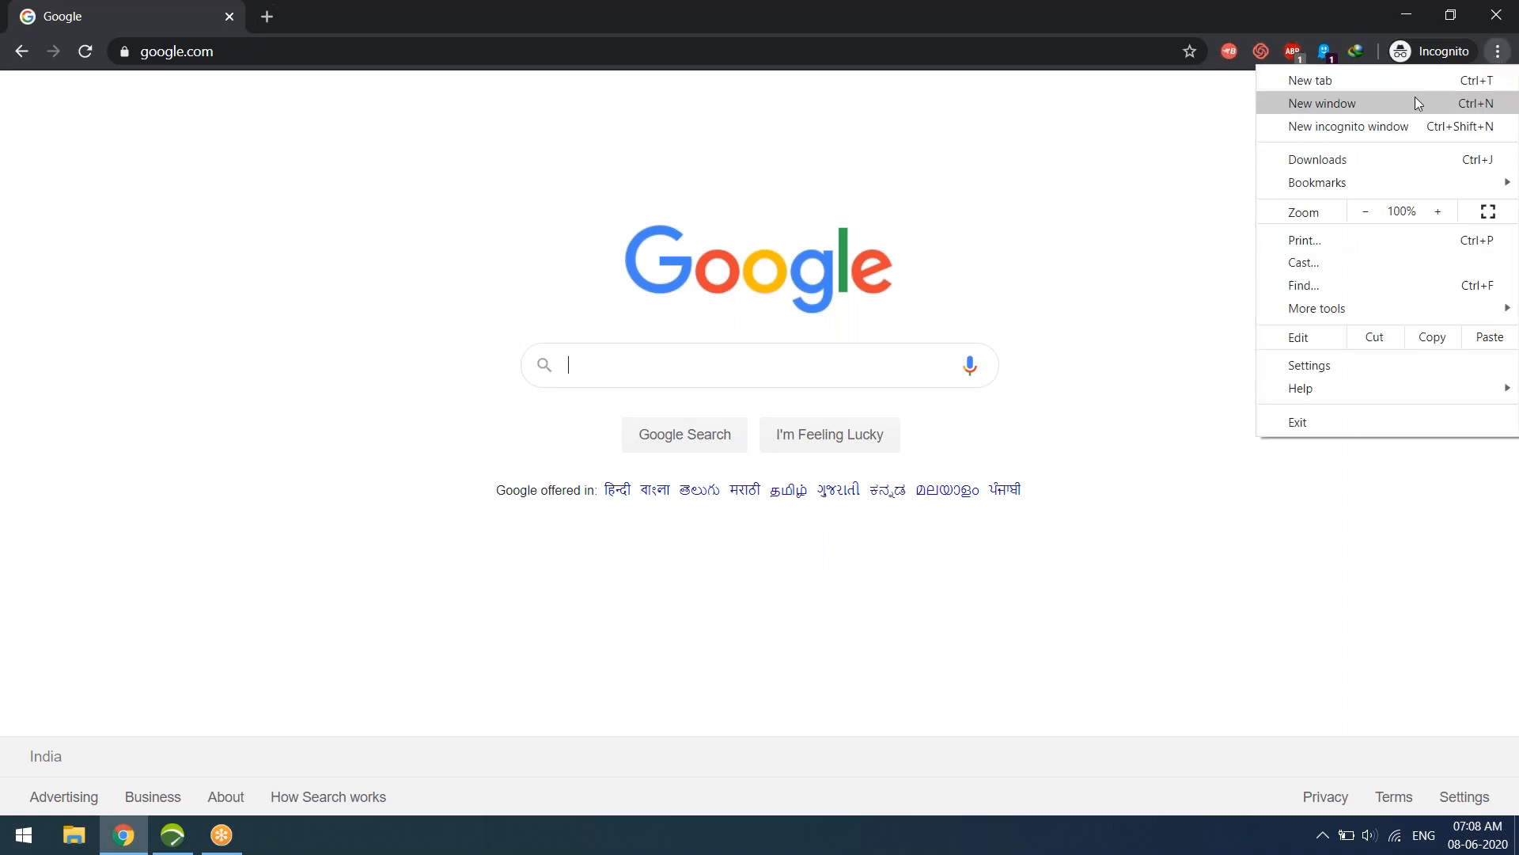
mouse_move(1314, 310)
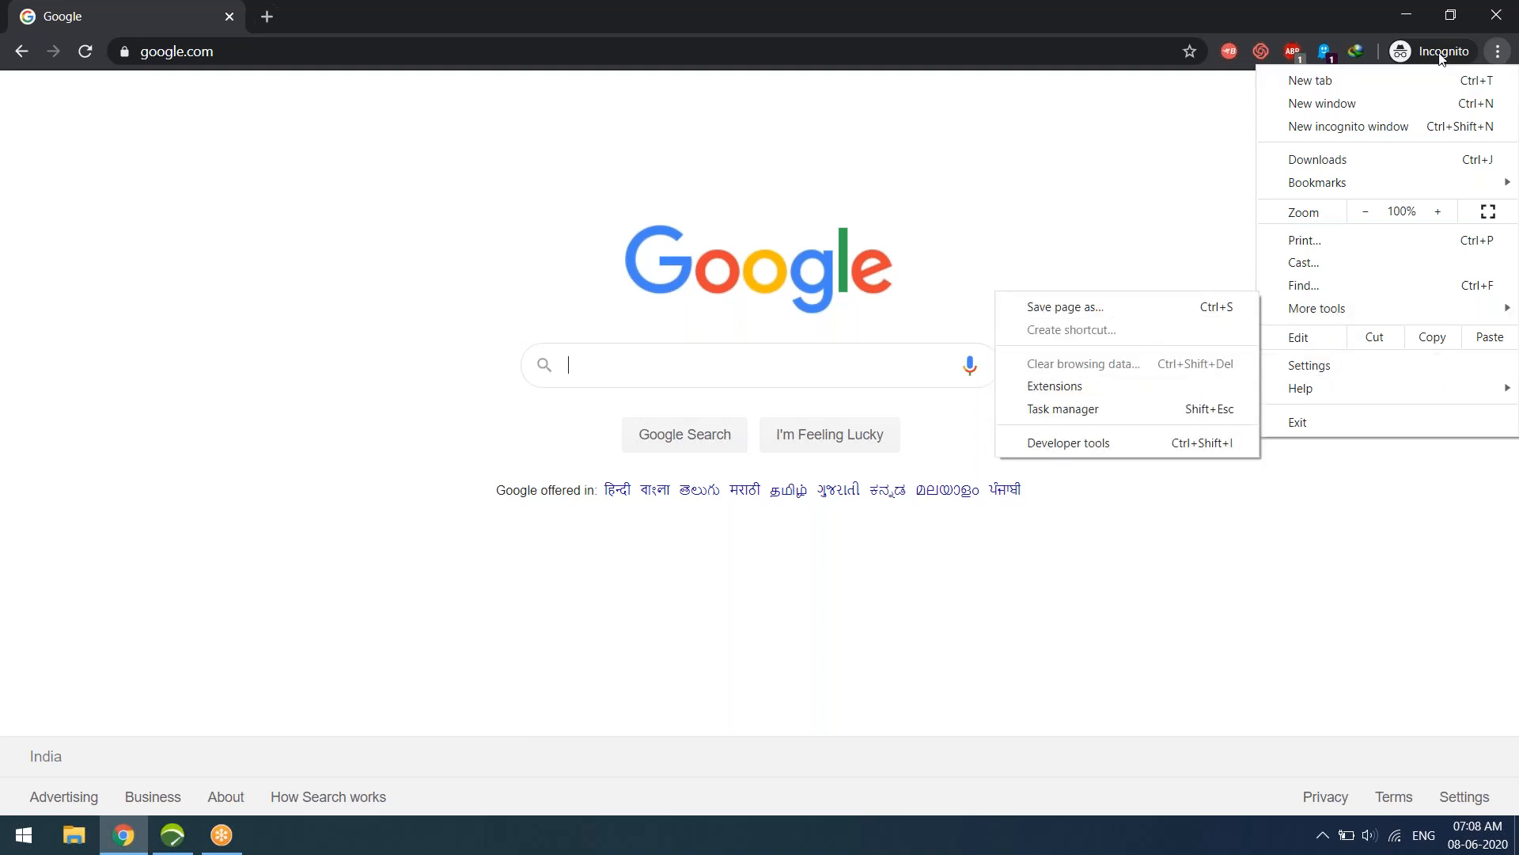
left_click(1194, 445)
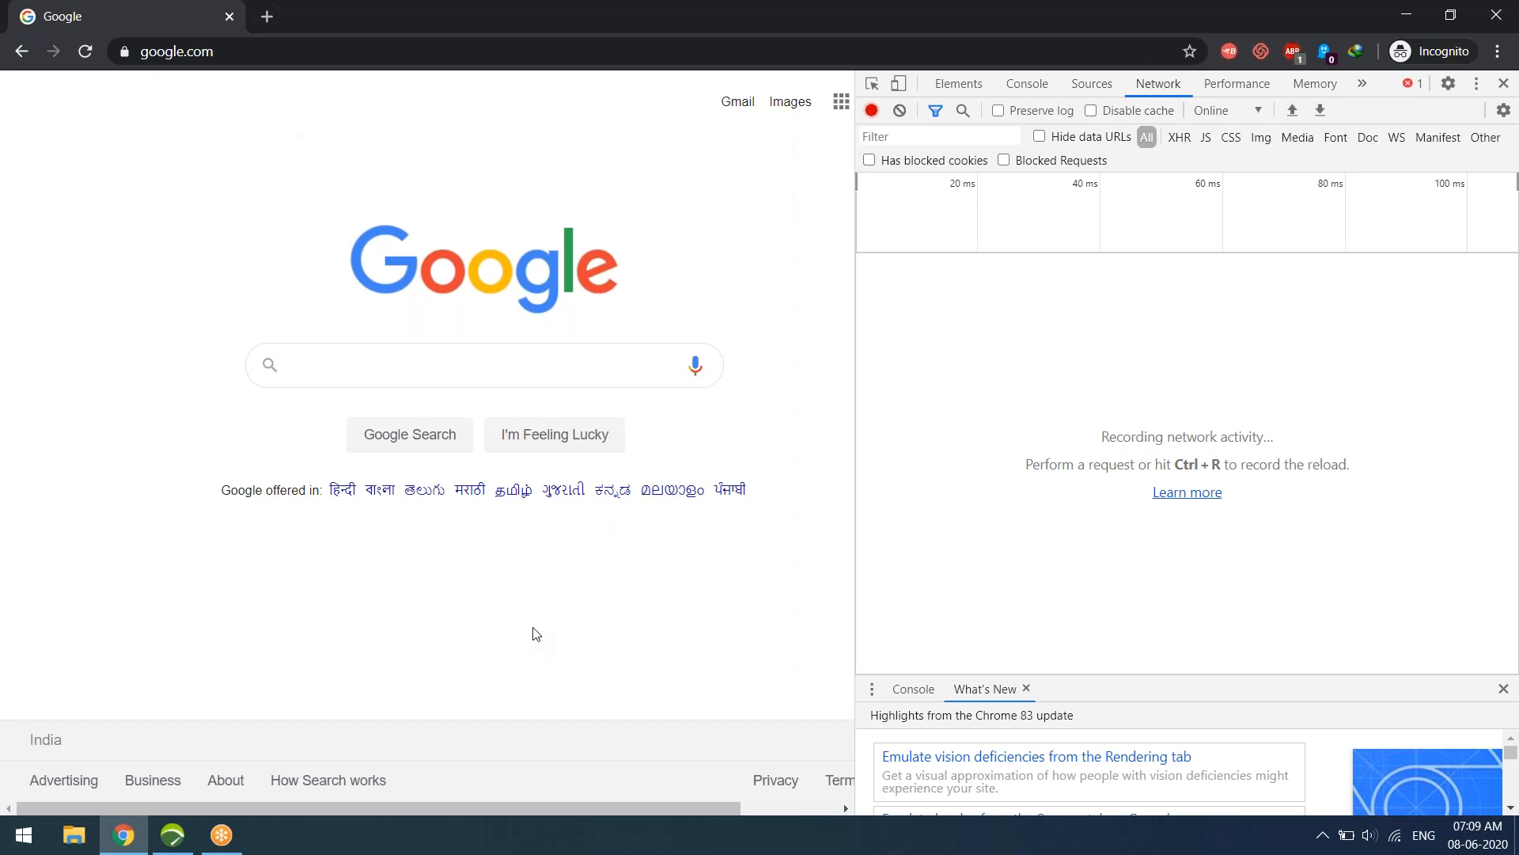
left_click(339, 44)
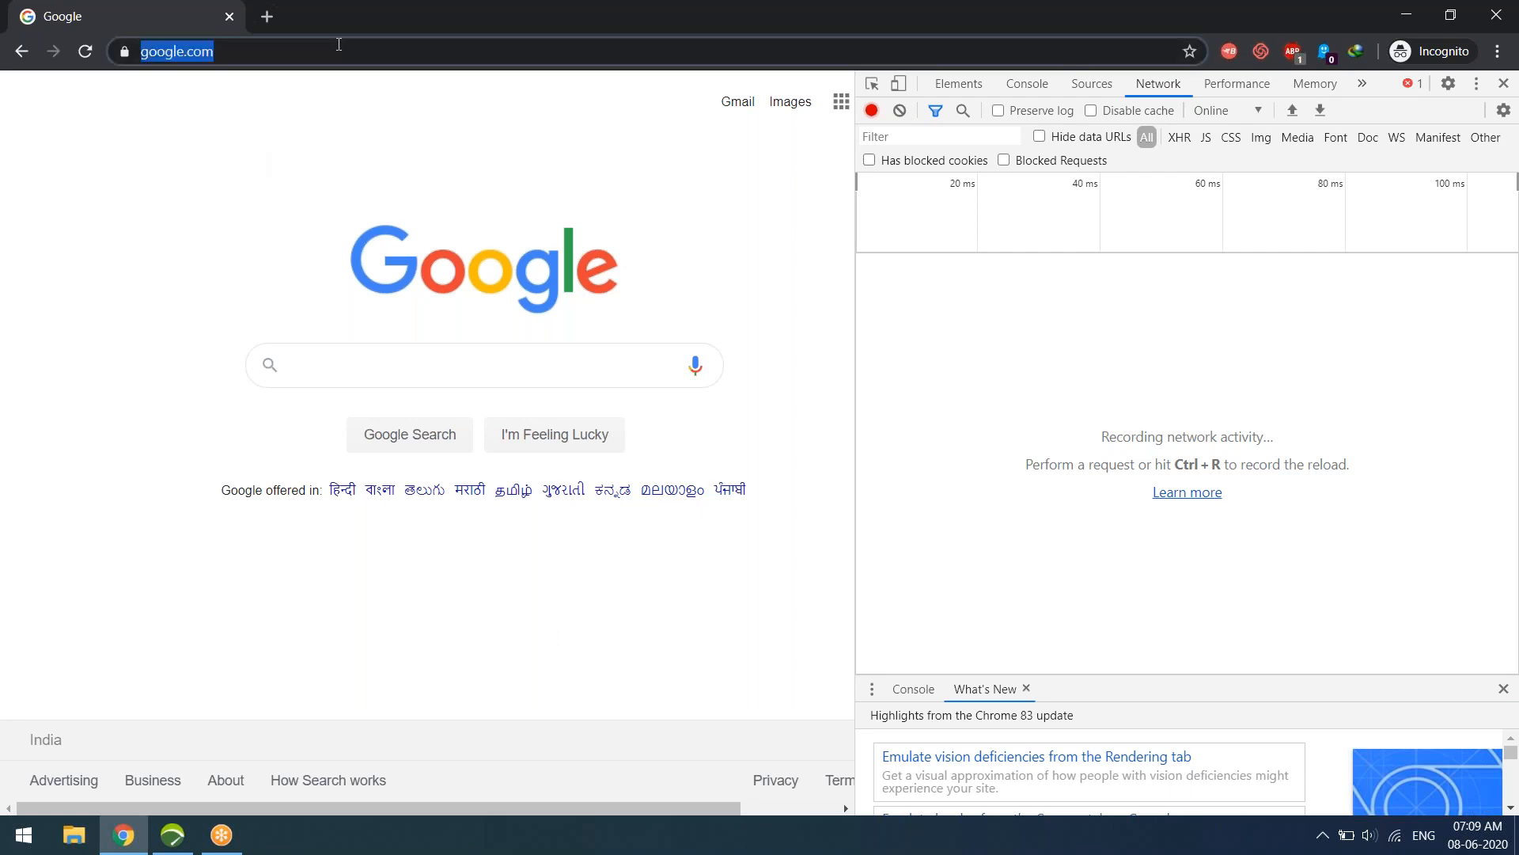
key("Return")
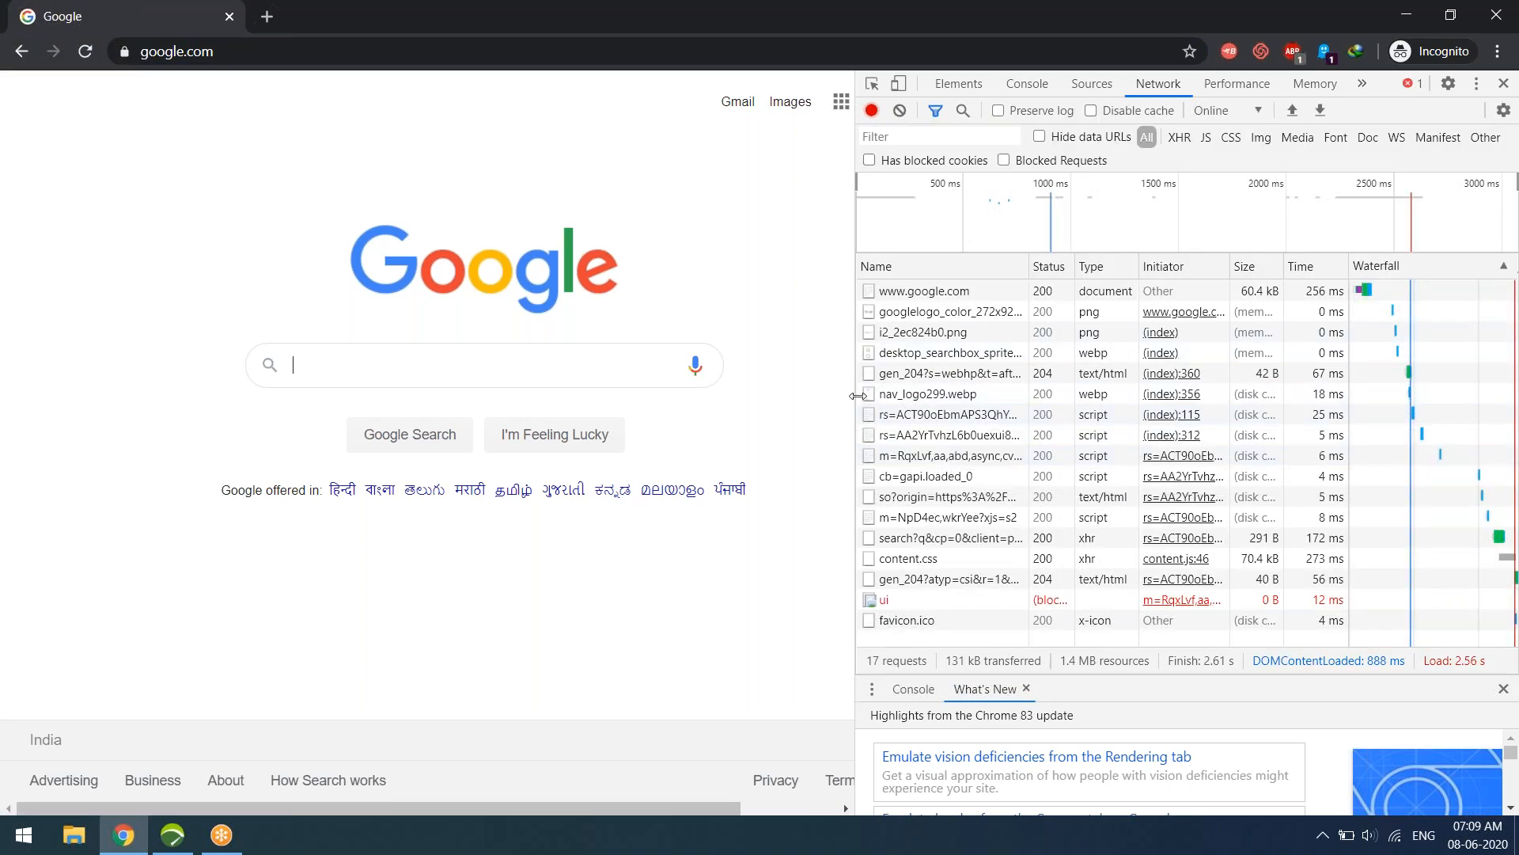
left_click_drag(858, 396, 875, 396)
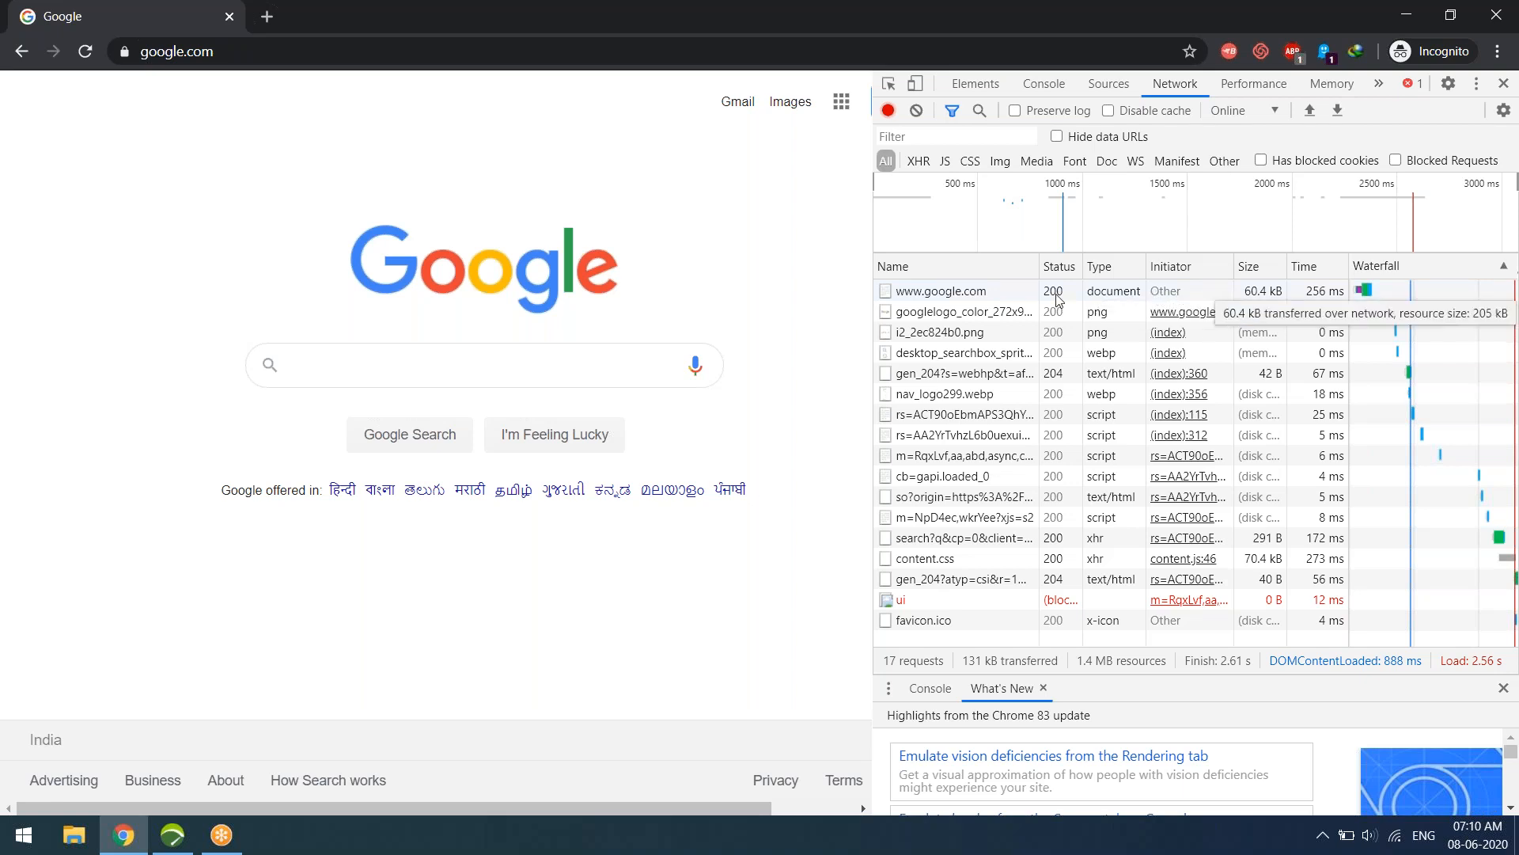
left_click(978, 293)
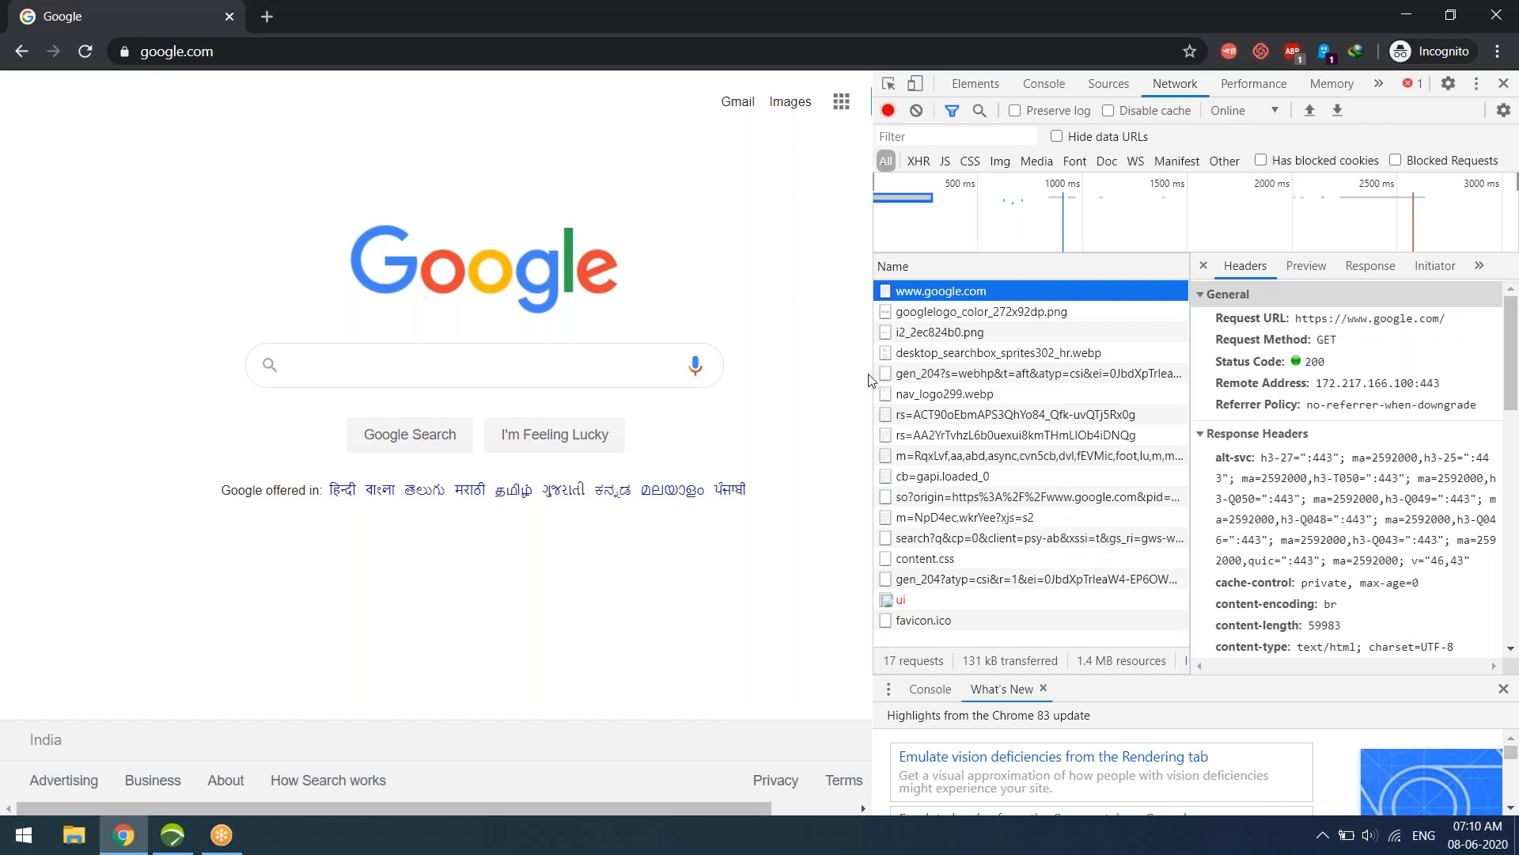
left_click_drag(871, 380, 736, 380)
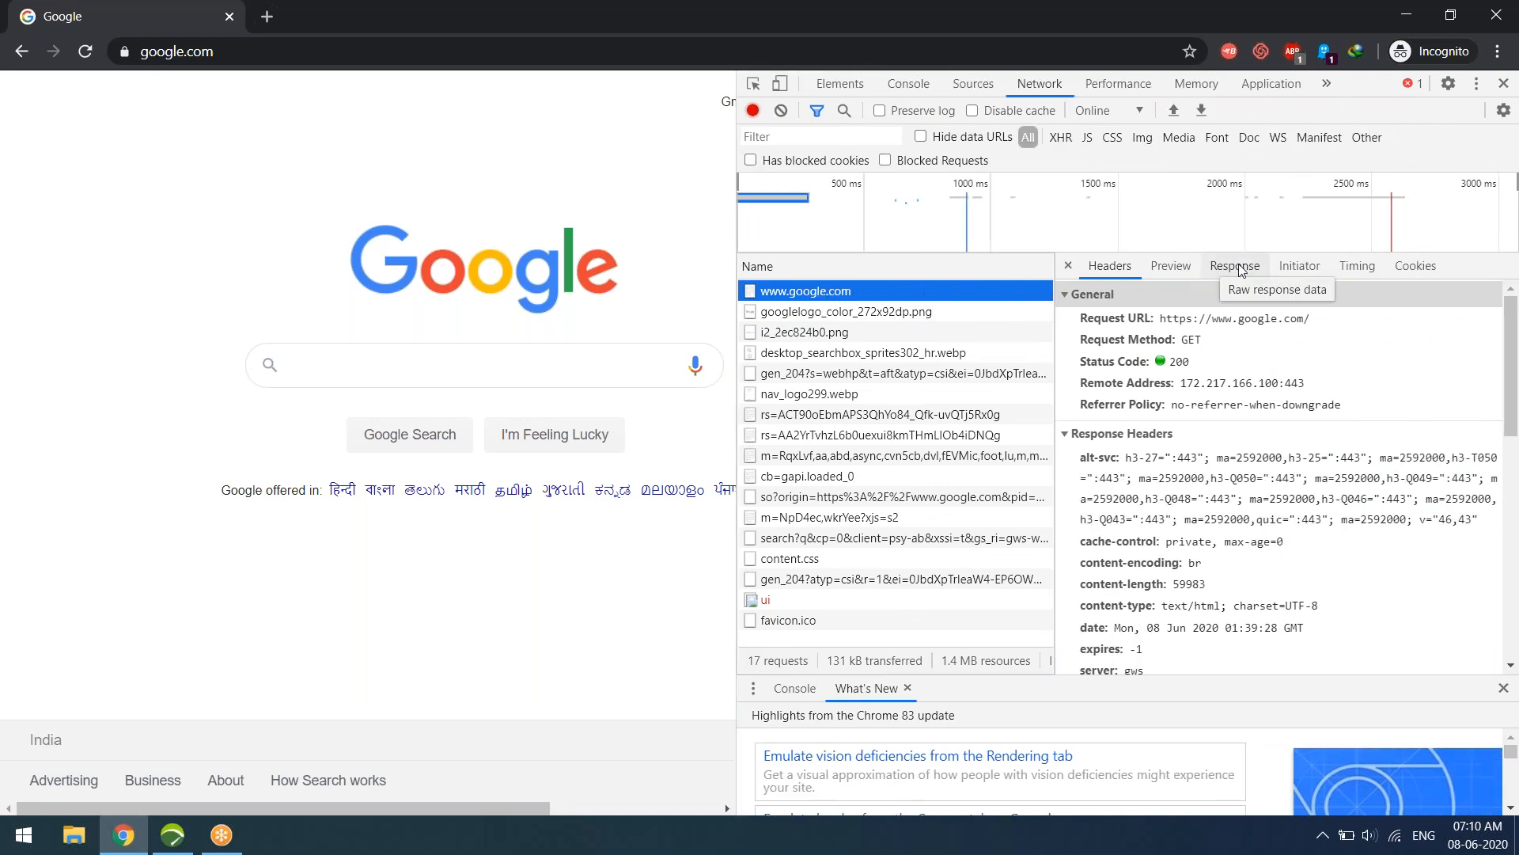
left_click(1241, 269)
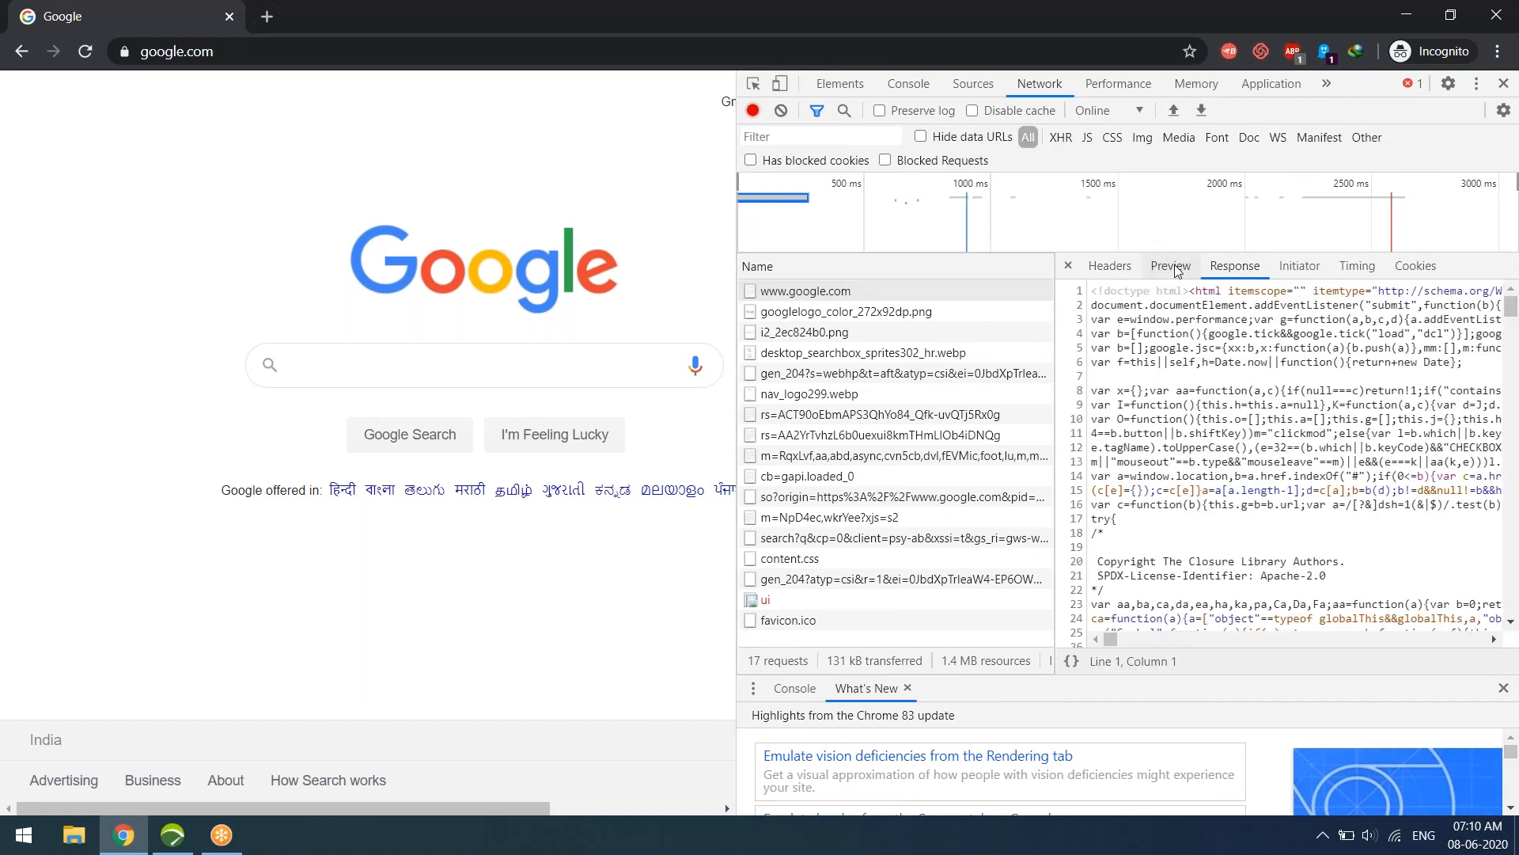
left_click(1112, 271)
scroll(1195, 396, "down", 10)
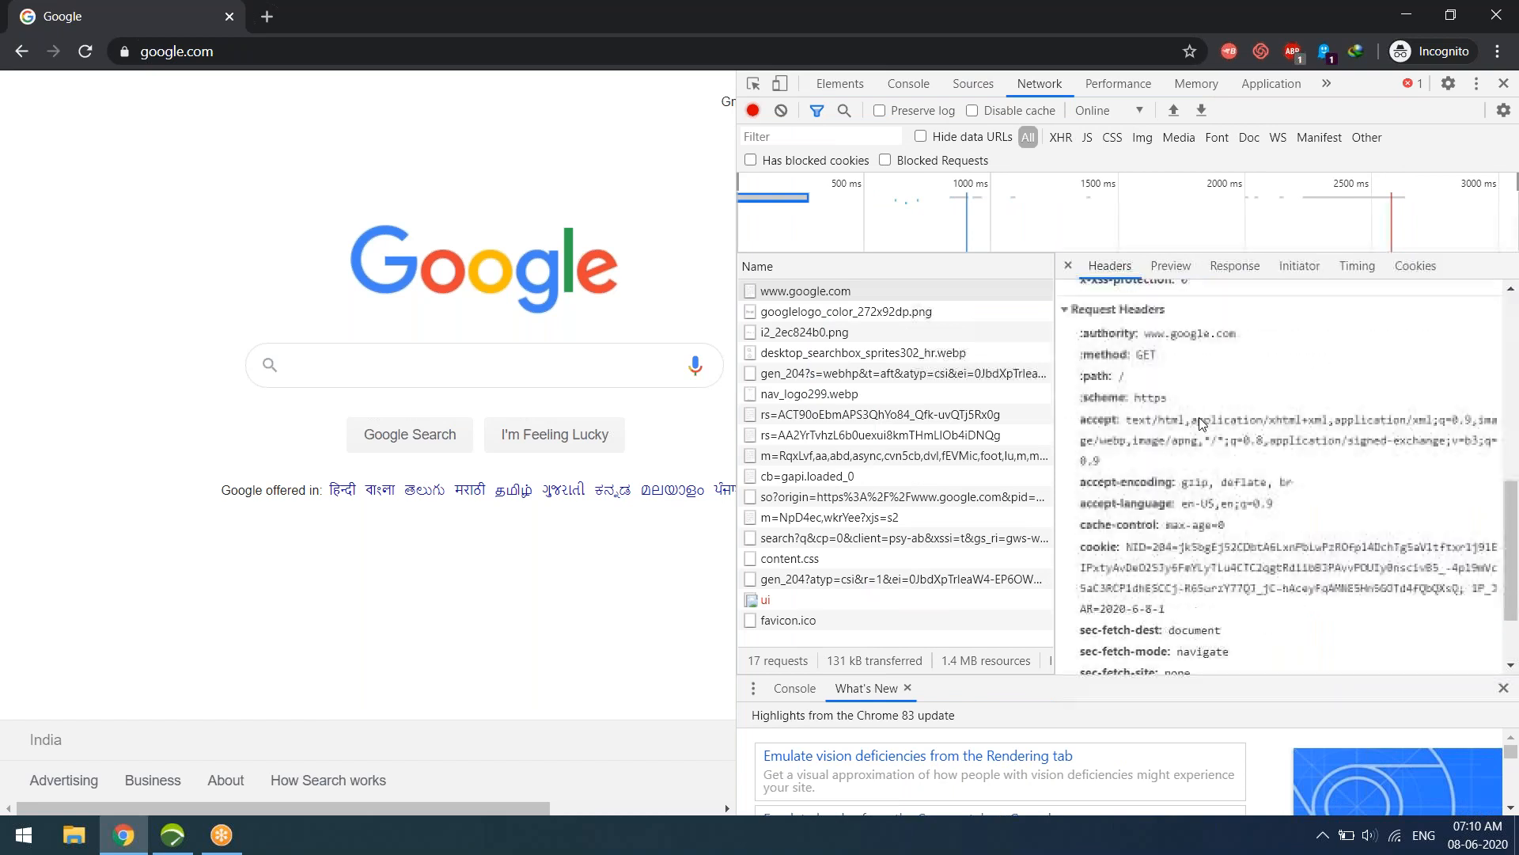
scroll(1195, 467, "up", 5)
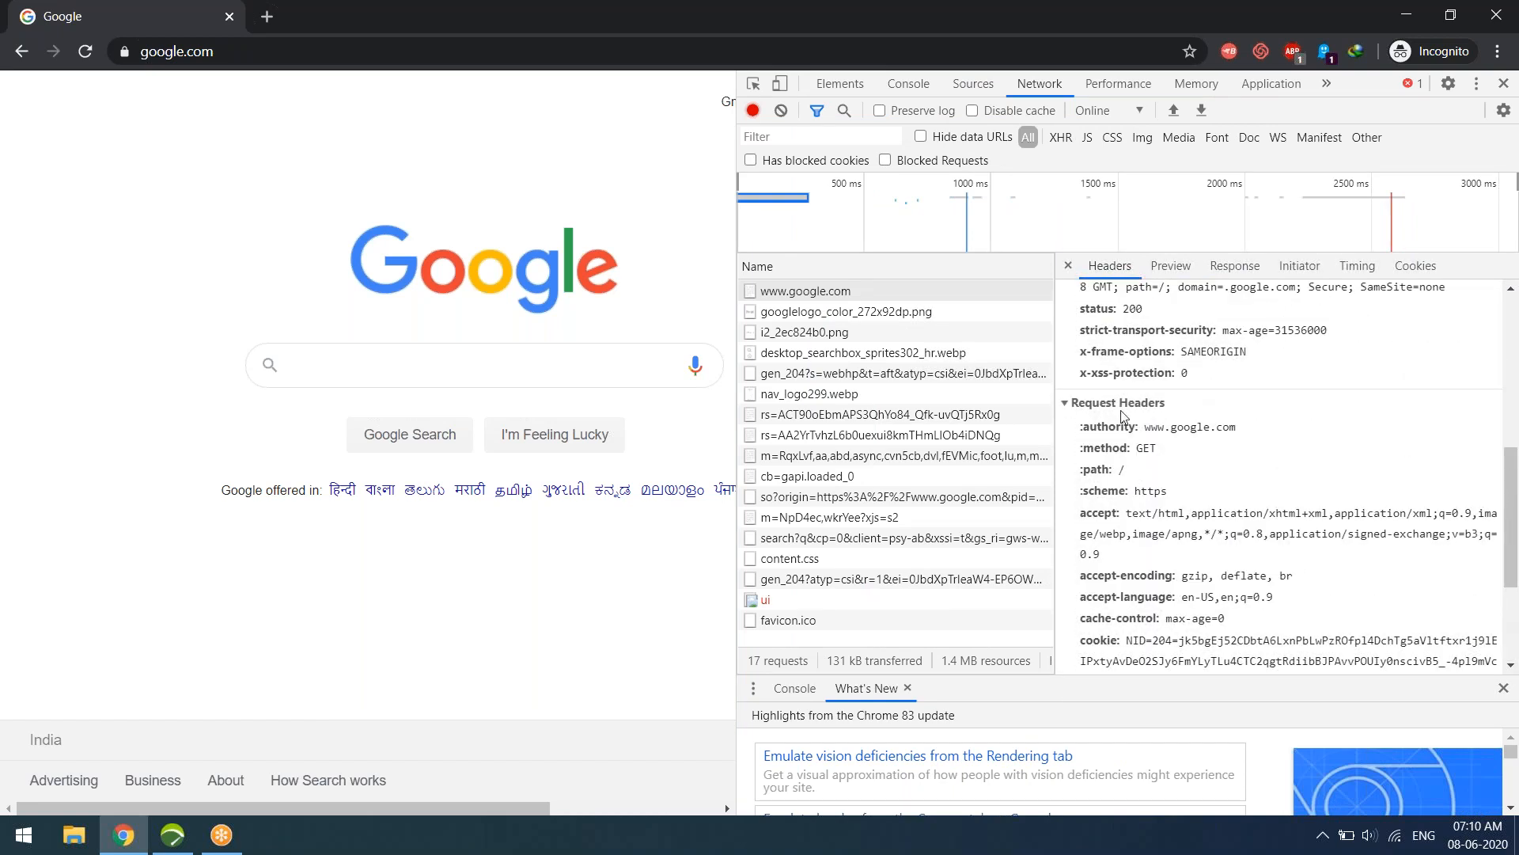
scroll(1185, 469, "up", 5)
scroll(1169, 379, "down", 6)
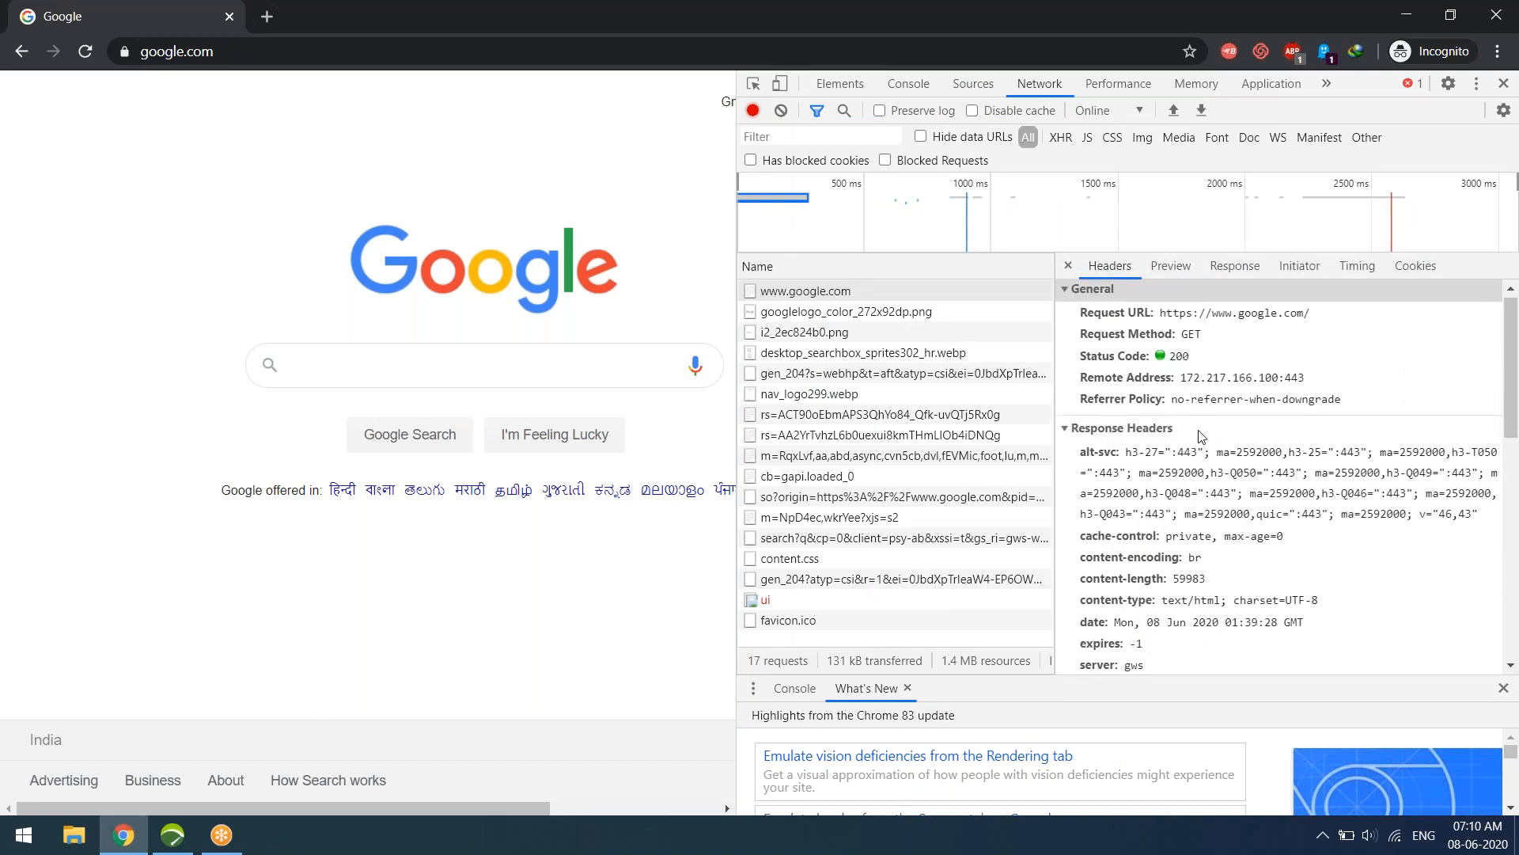
scroll(1169, 379, "up", 5)
left_click_drag(1082, 459, 1254, 647)
left_click(1265, 543)
scroll(1302, 498, "down", 5)
scroll(1234, 443, "up", 3)
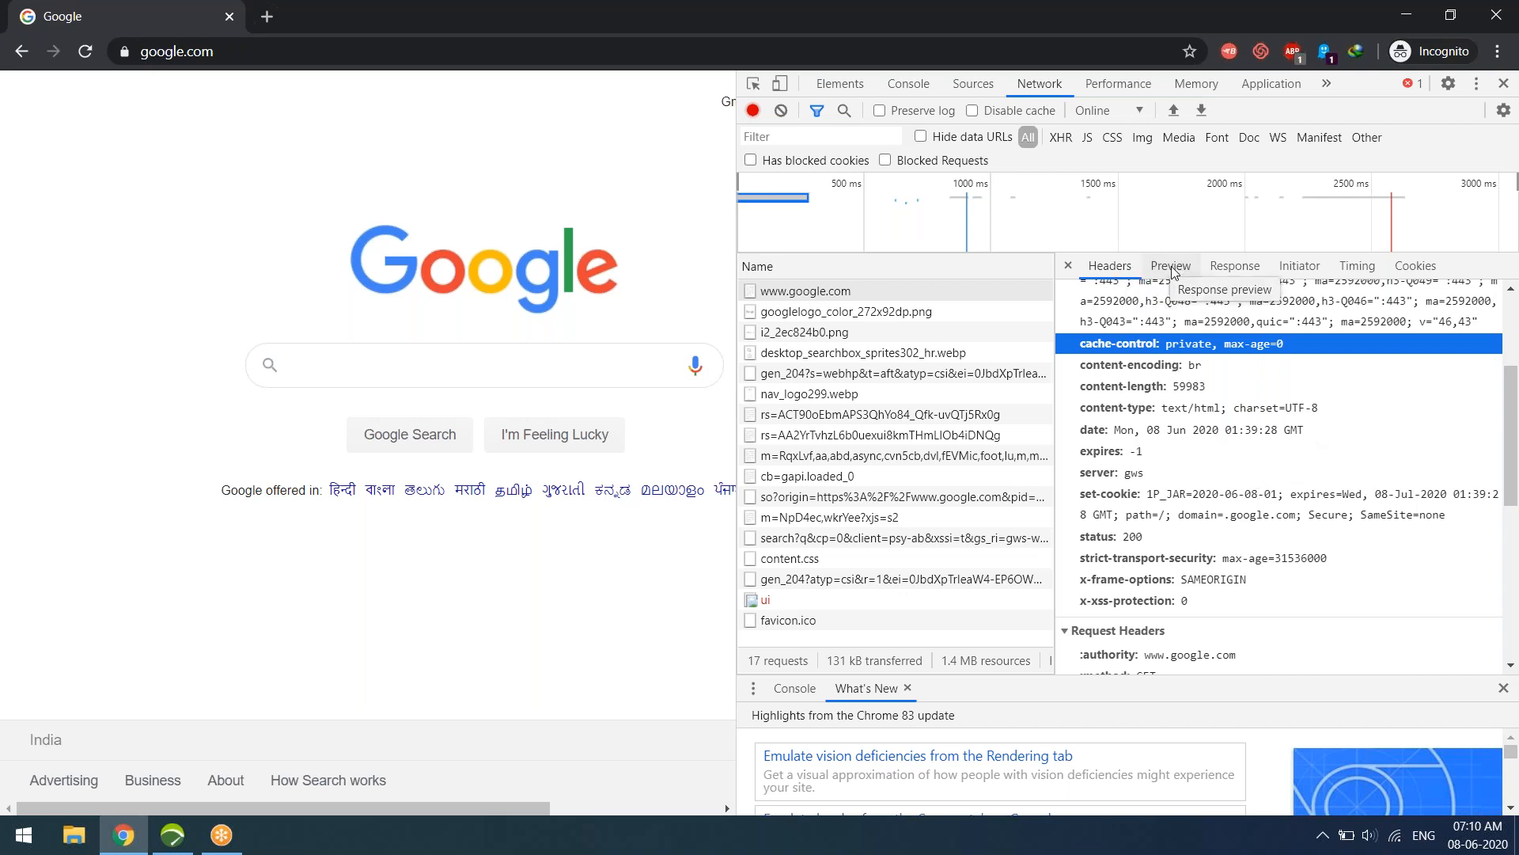
left_click(1068, 266)
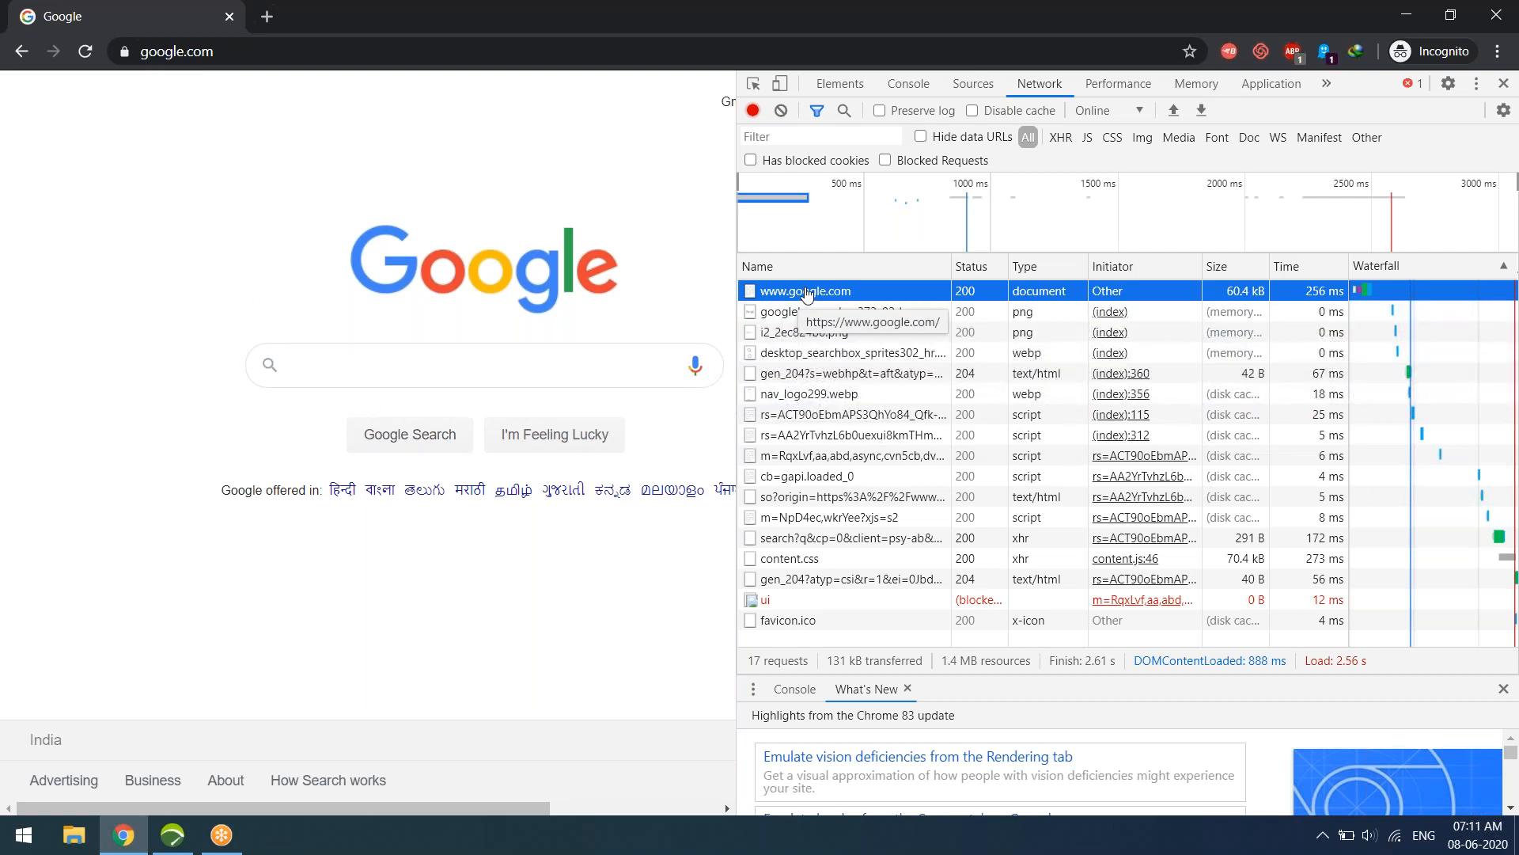
View the googlelogo_color_272x92dp.png image by loading its request URL in a separate tab, and close that tab
left_click(862, 313)
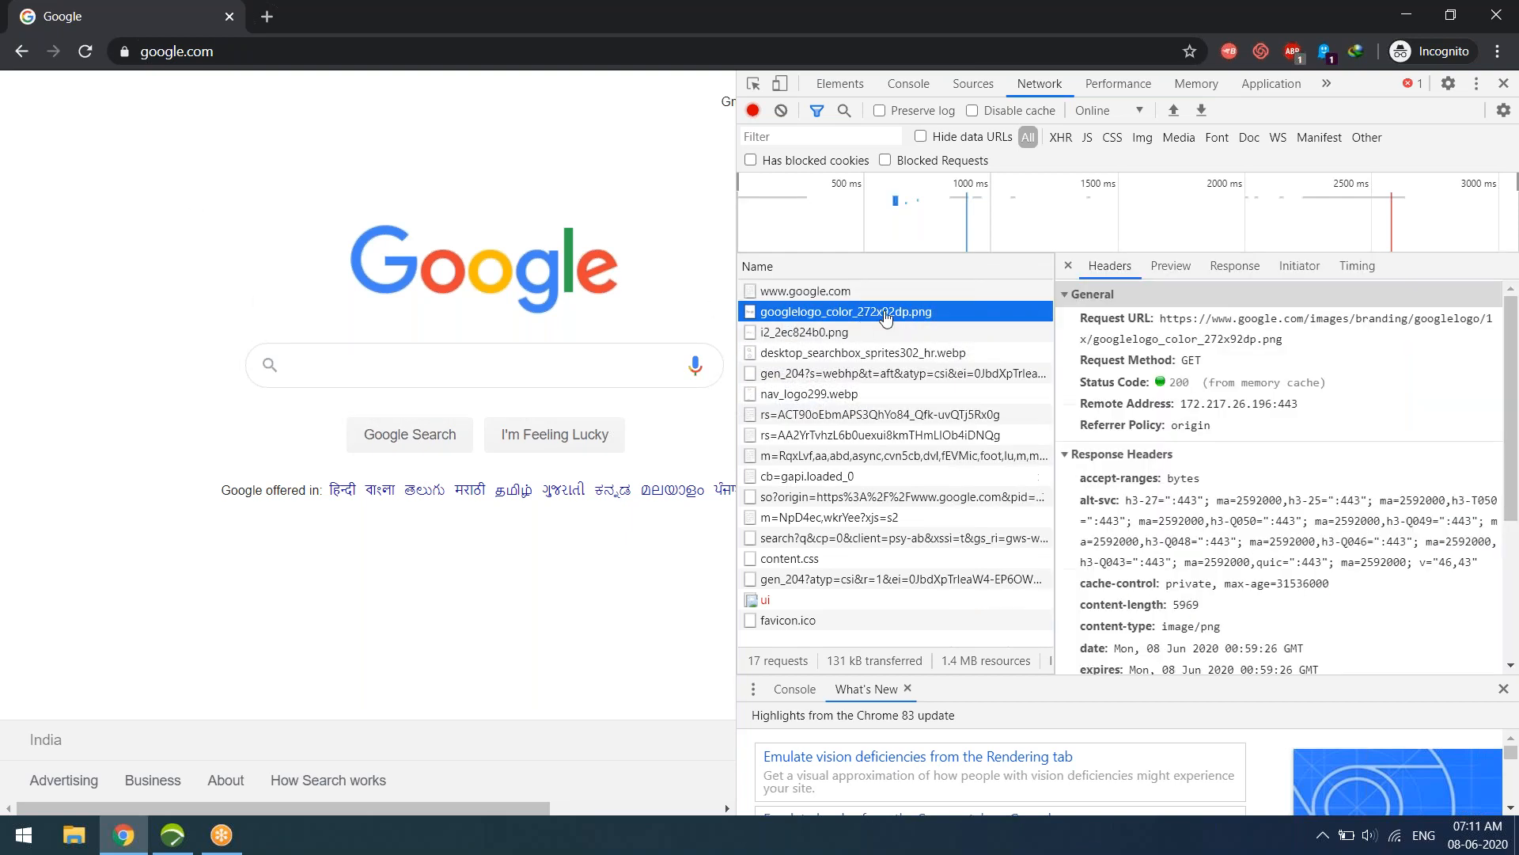
left_click_drag(1165, 325, 1284, 340)
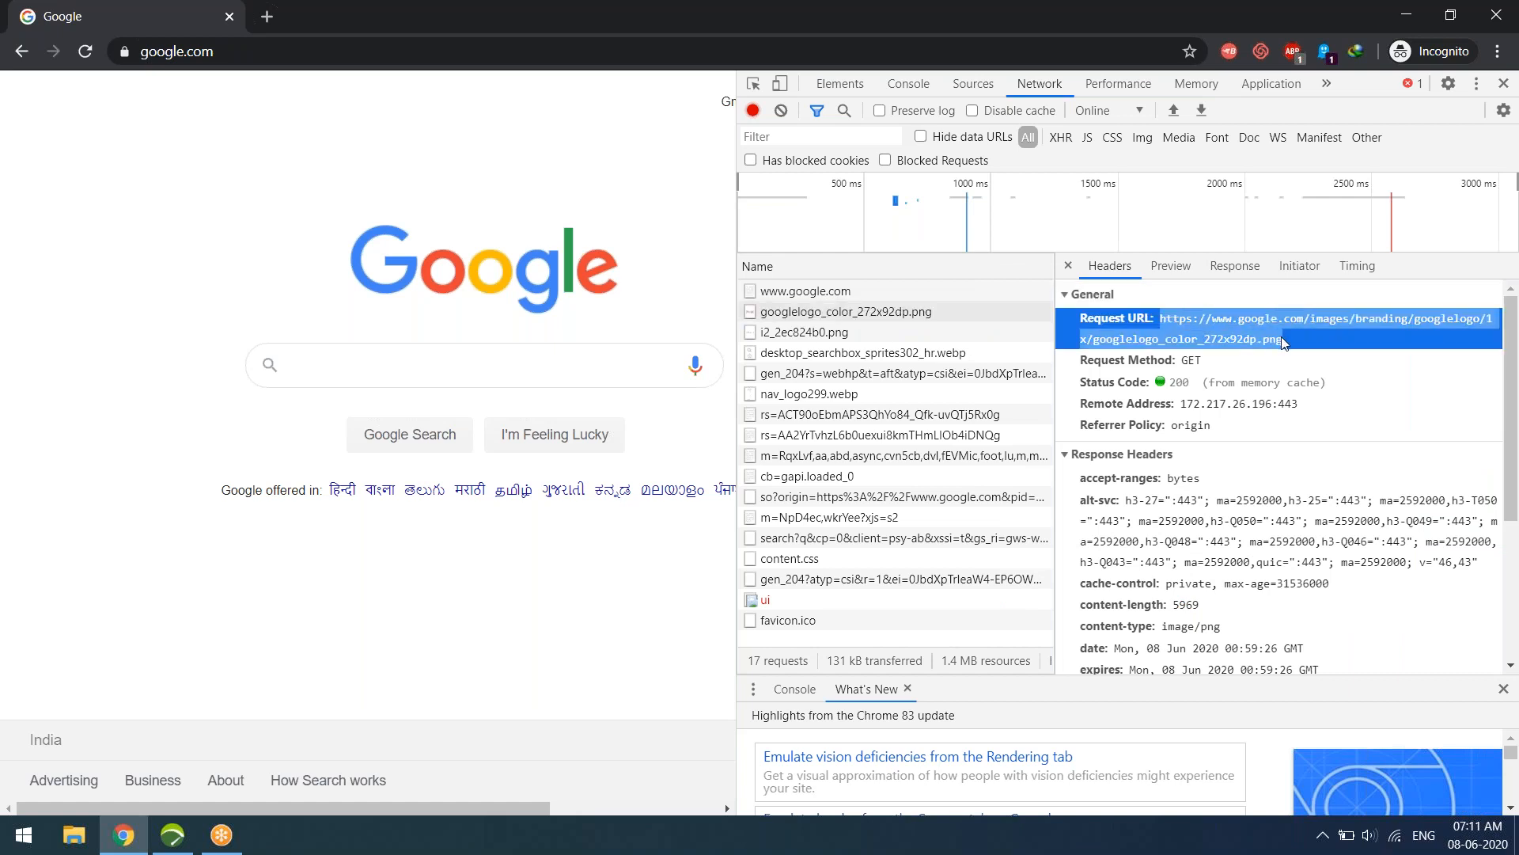
key("ctrl+c")
left_click(267, 18)
key("ctrl+v")
key("Return")
left_click_drag(815, 455, 819, 338)
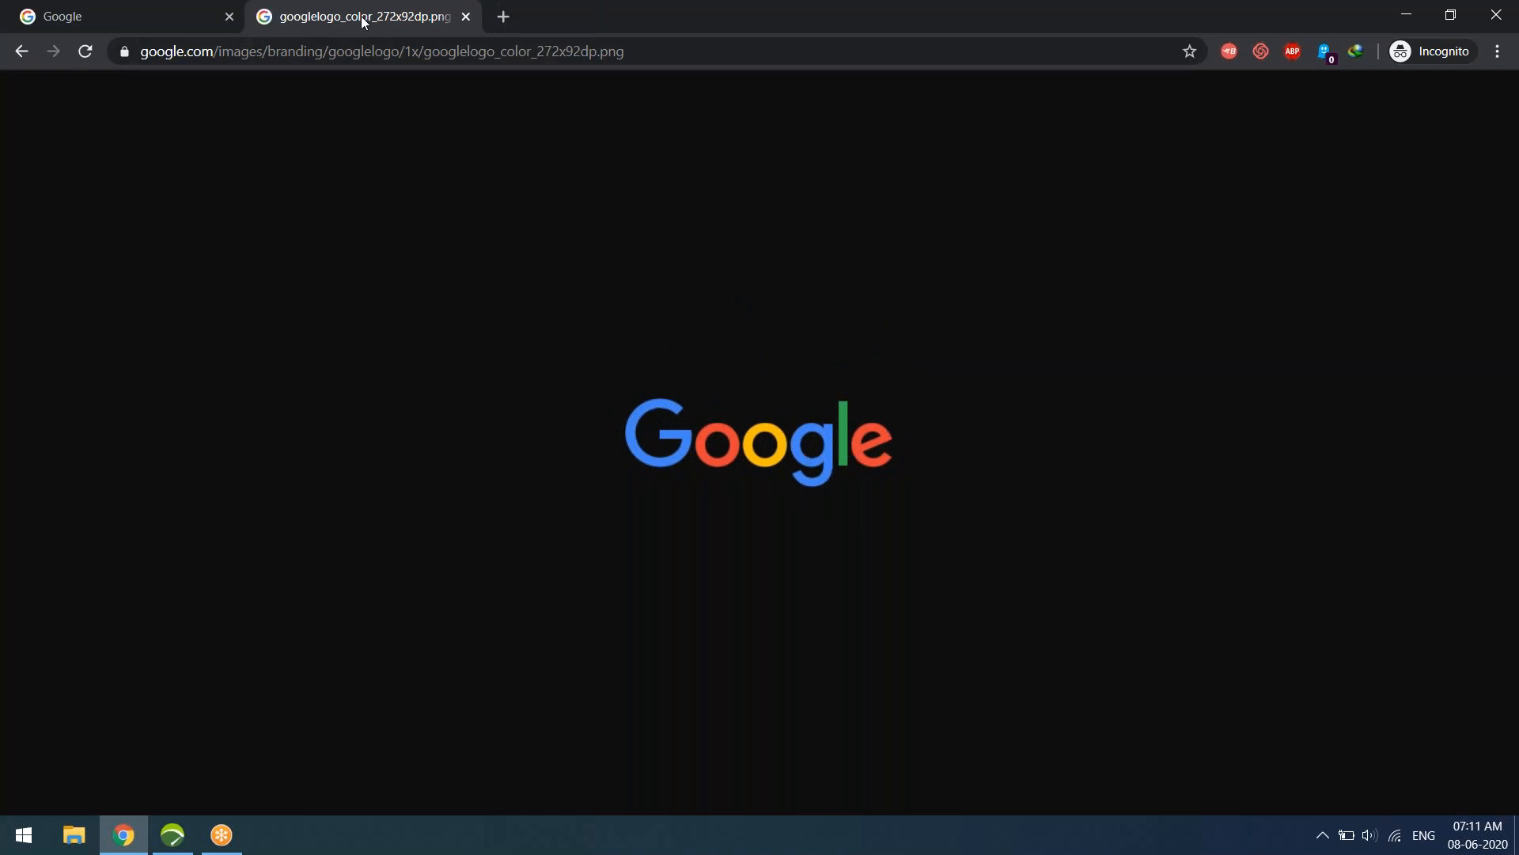
key("ctrl+w")
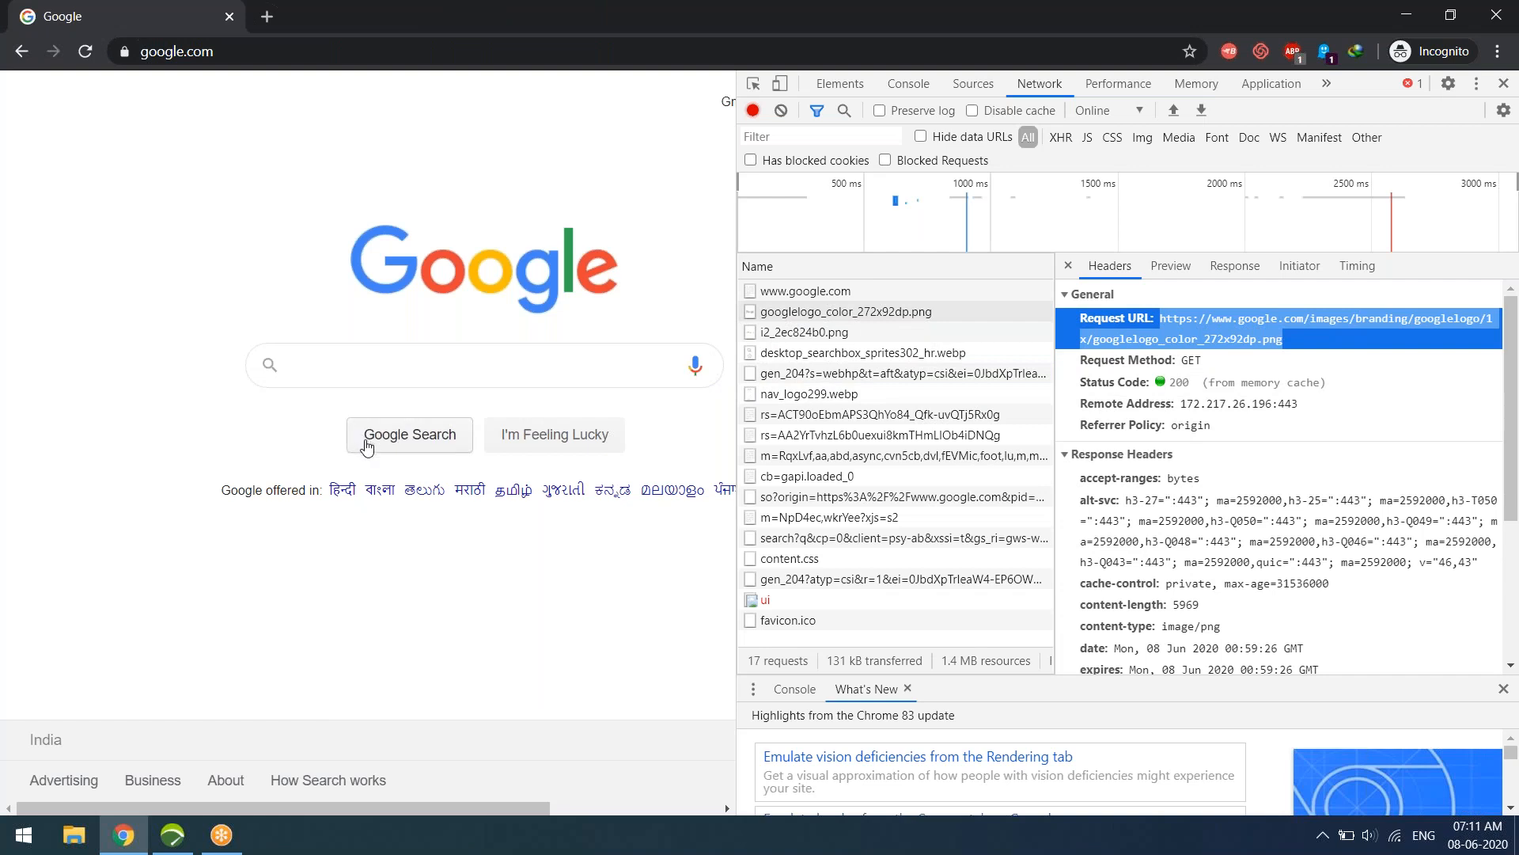
Close the logo request's details and narrow the developer tools to show more of the Google page
left_click(372, 435)
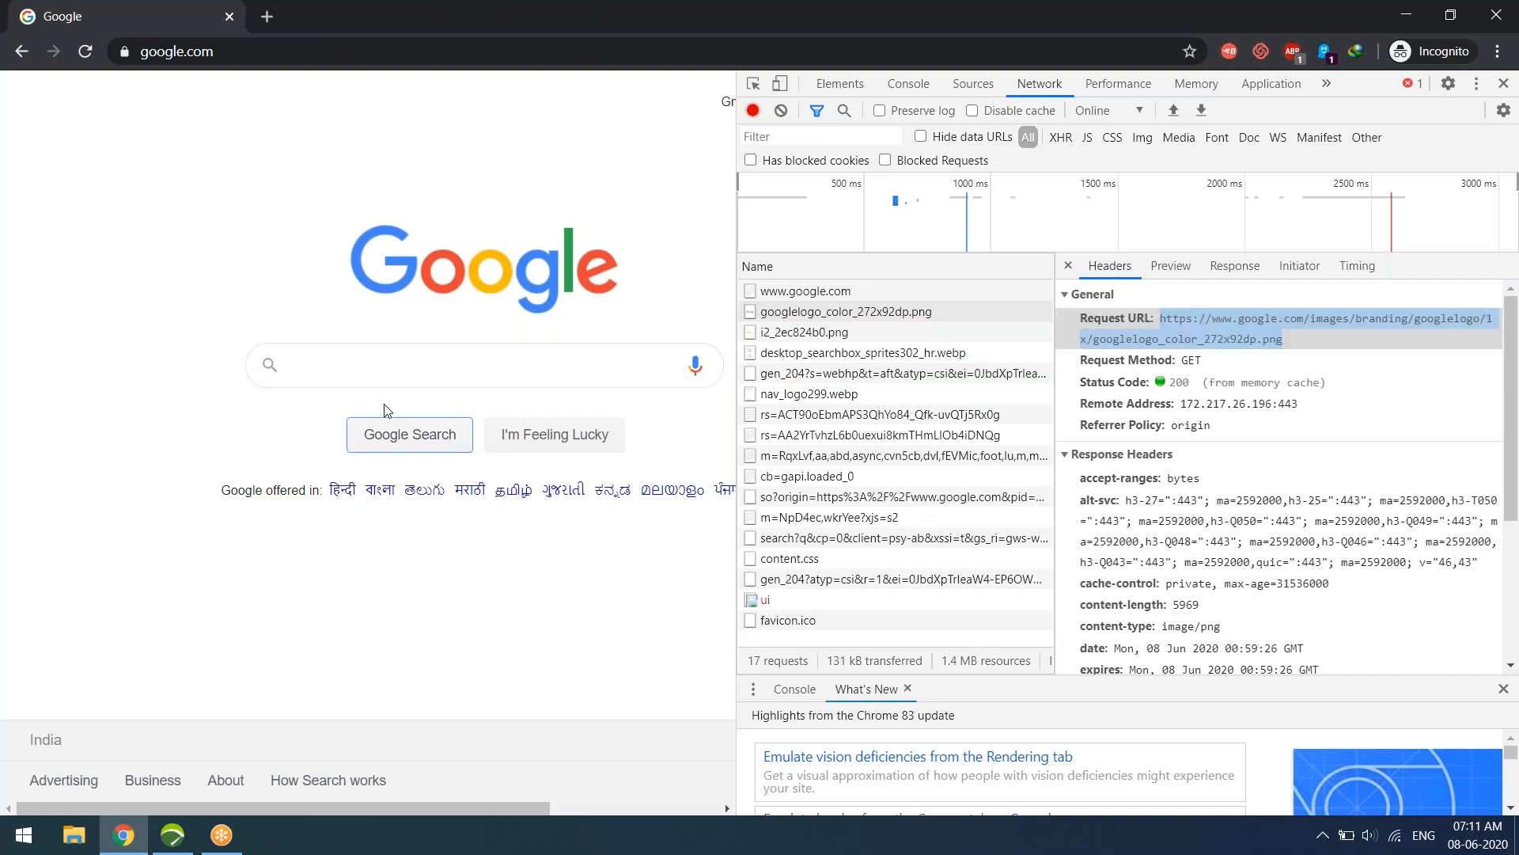
left_click_drag(321, 493, 633, 552)
left_click(633, 551)
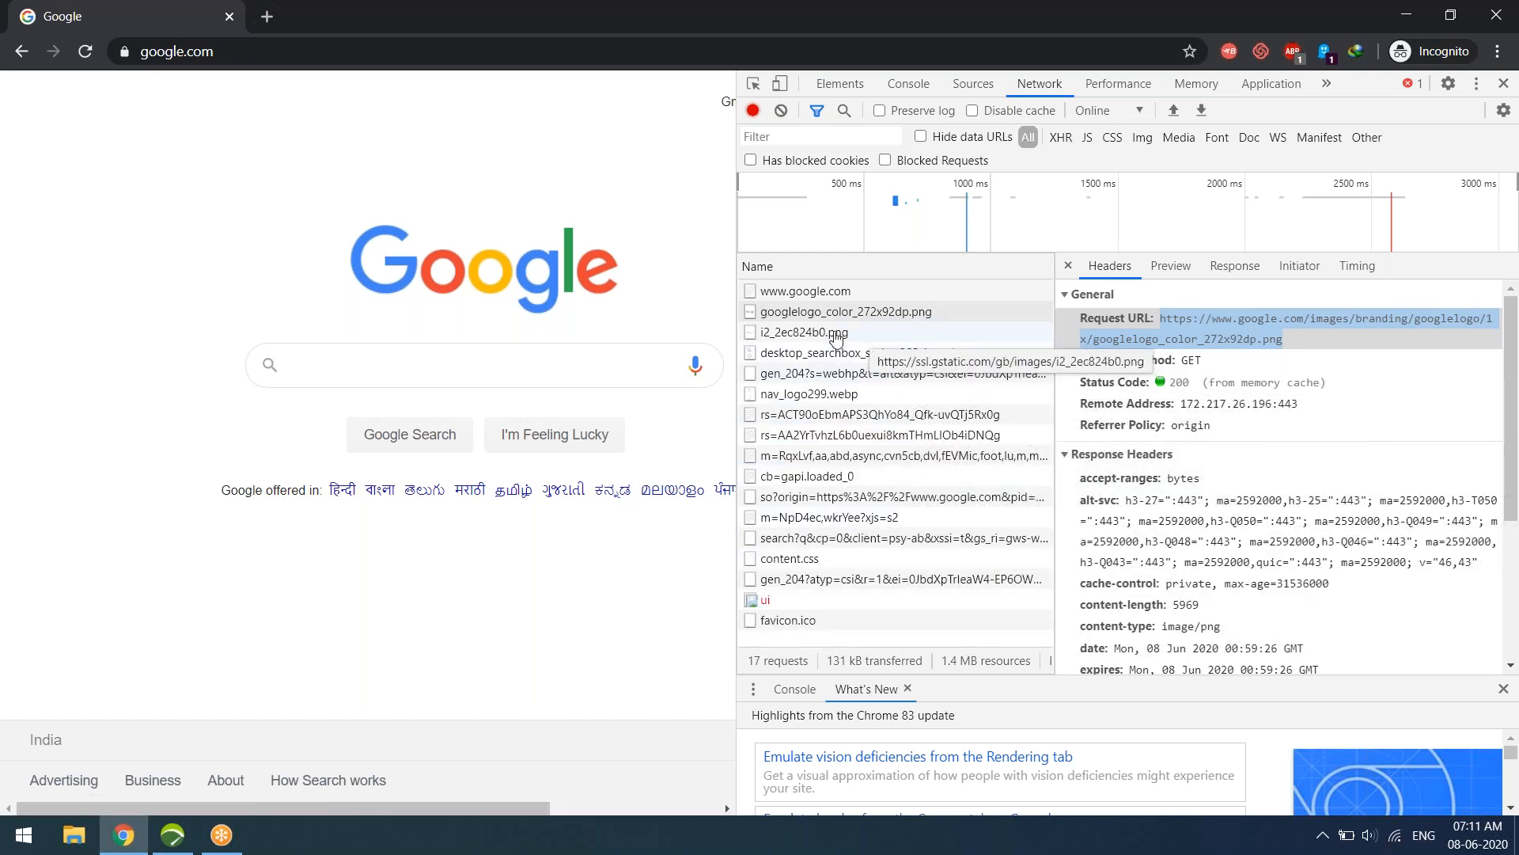
left_click(1070, 266)
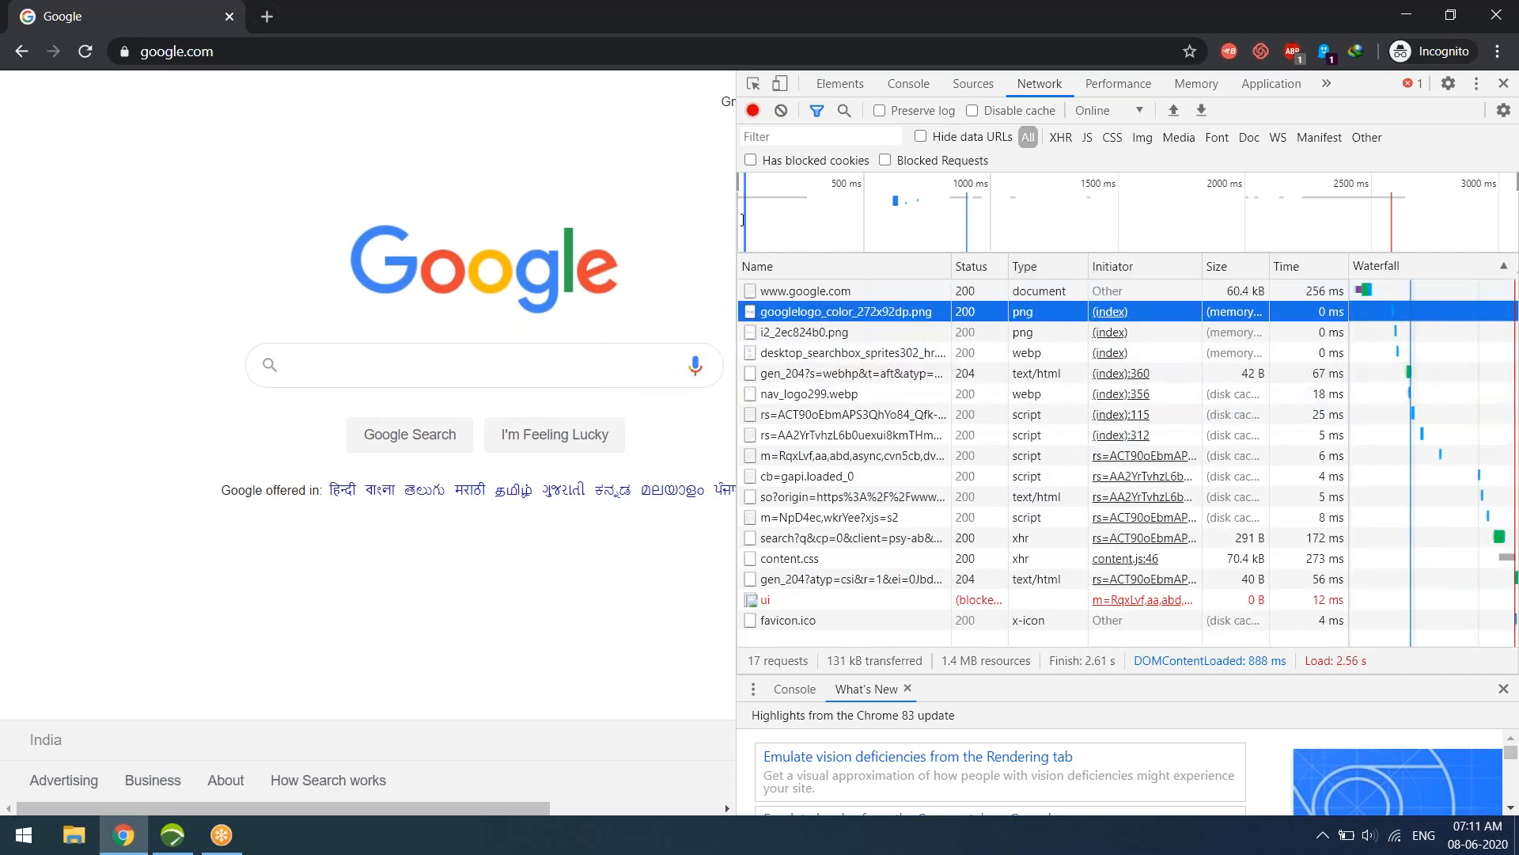
left_click_drag(736, 226, 940, 224)
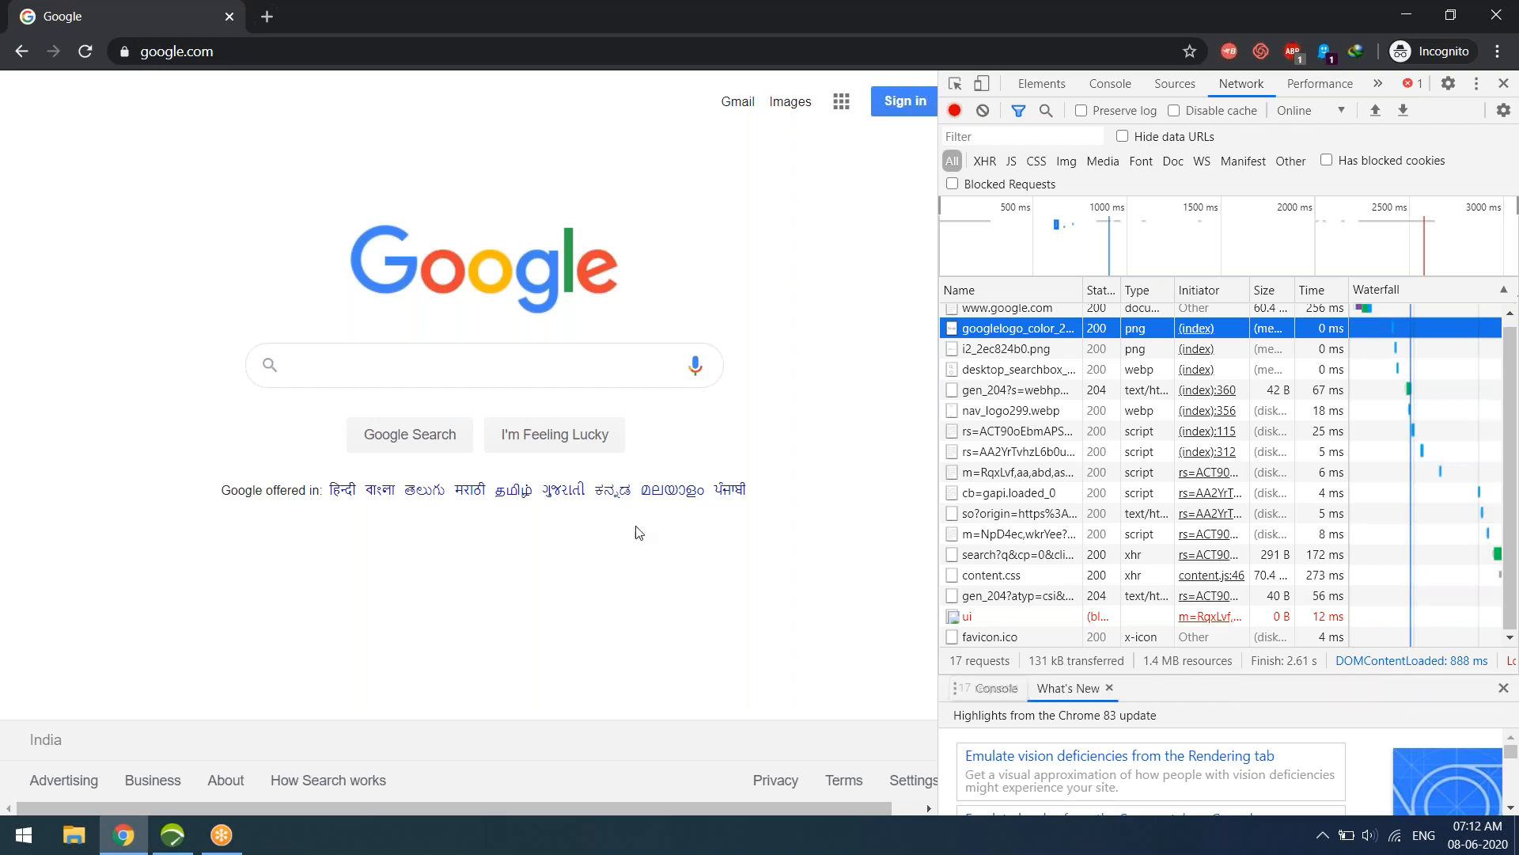
Search Google for "weather" while the network log records the requests, and block the site's location access
left_click(462, 364)
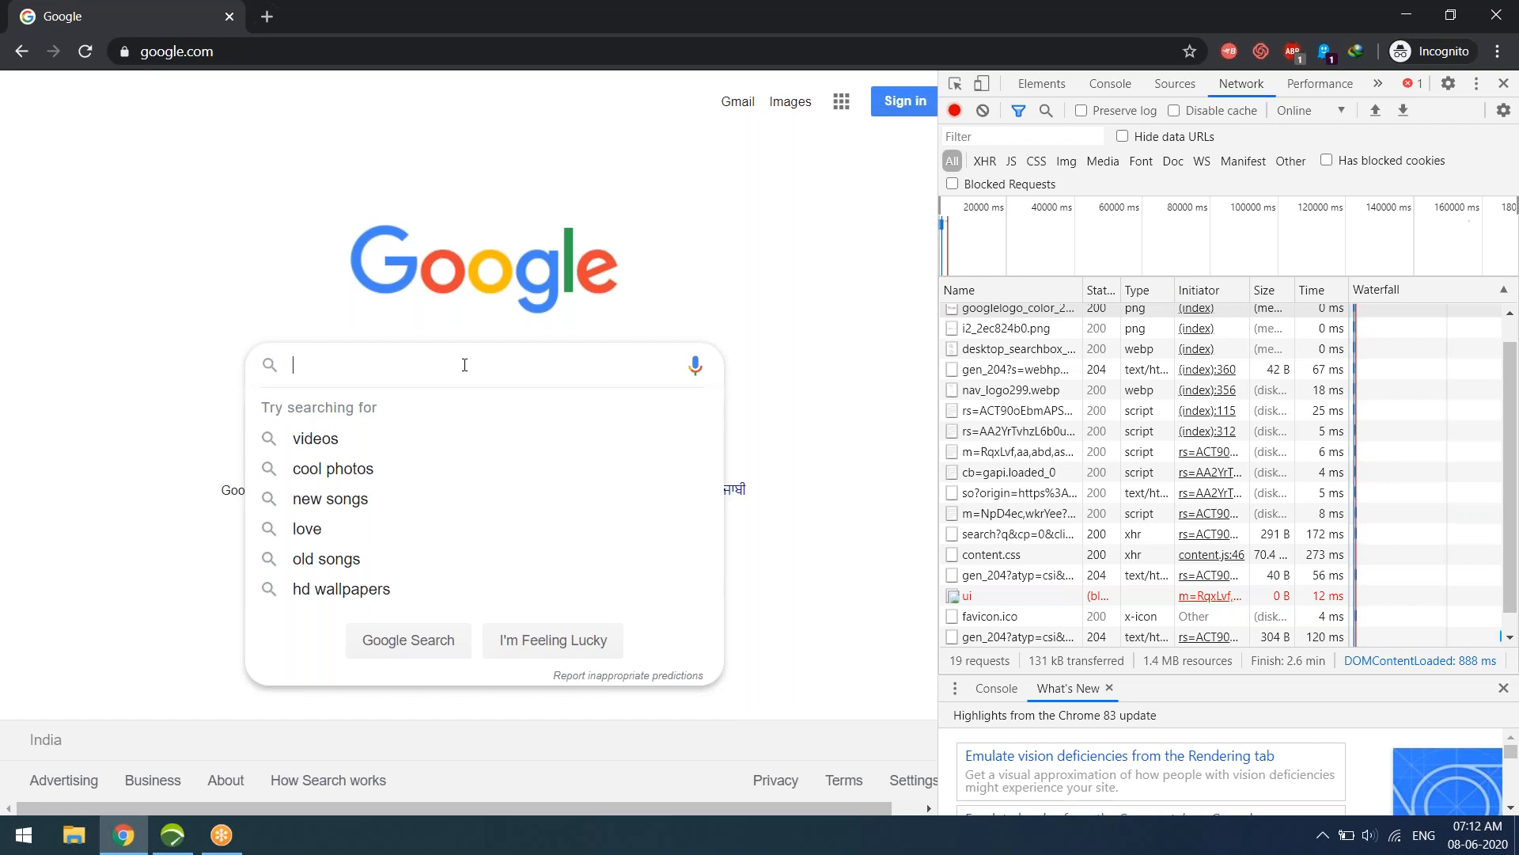
type("we")
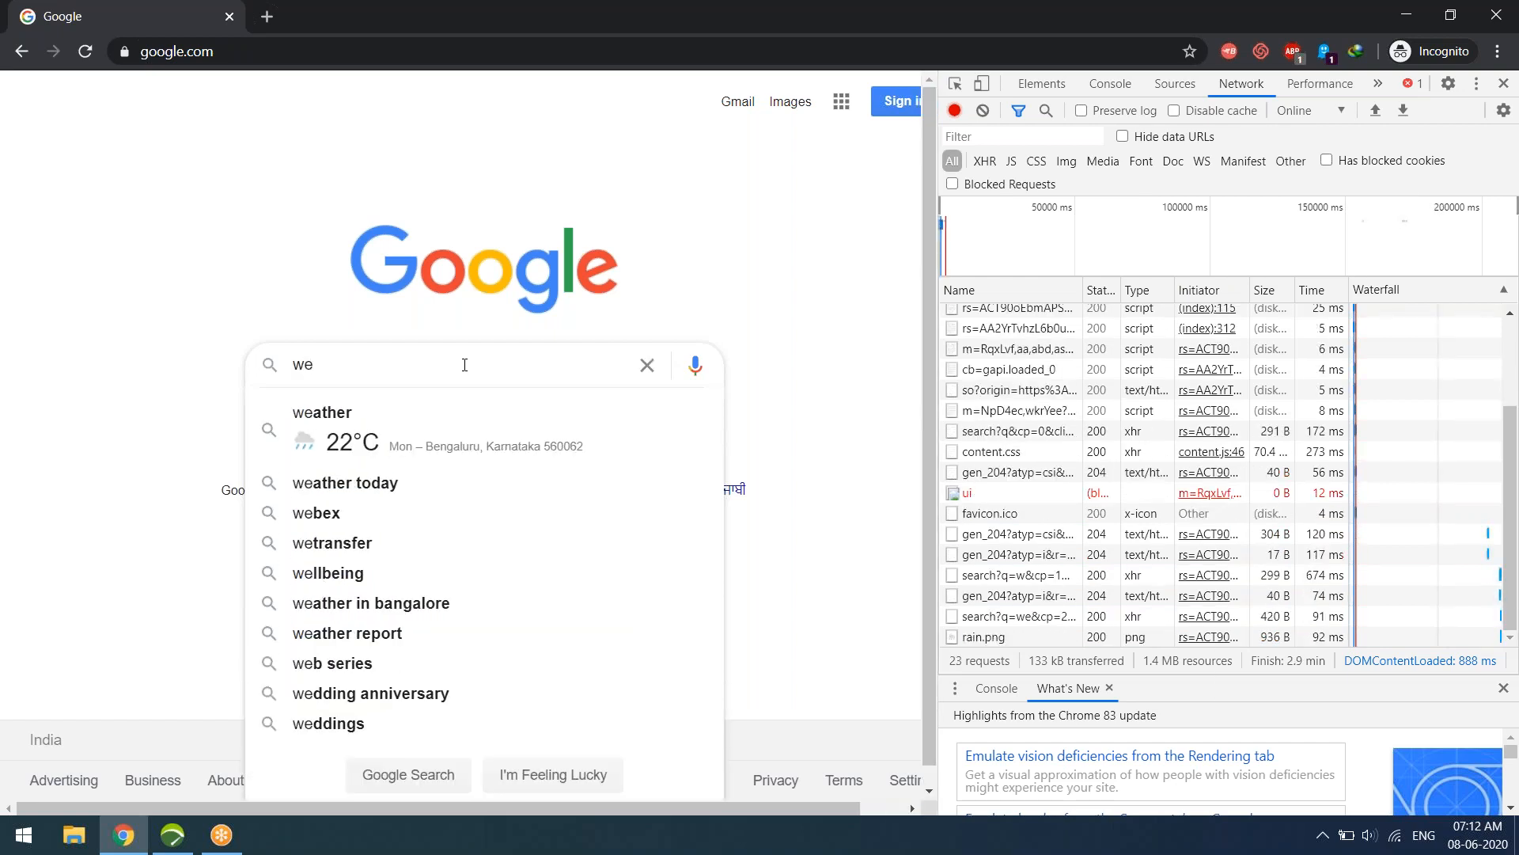
type("a")
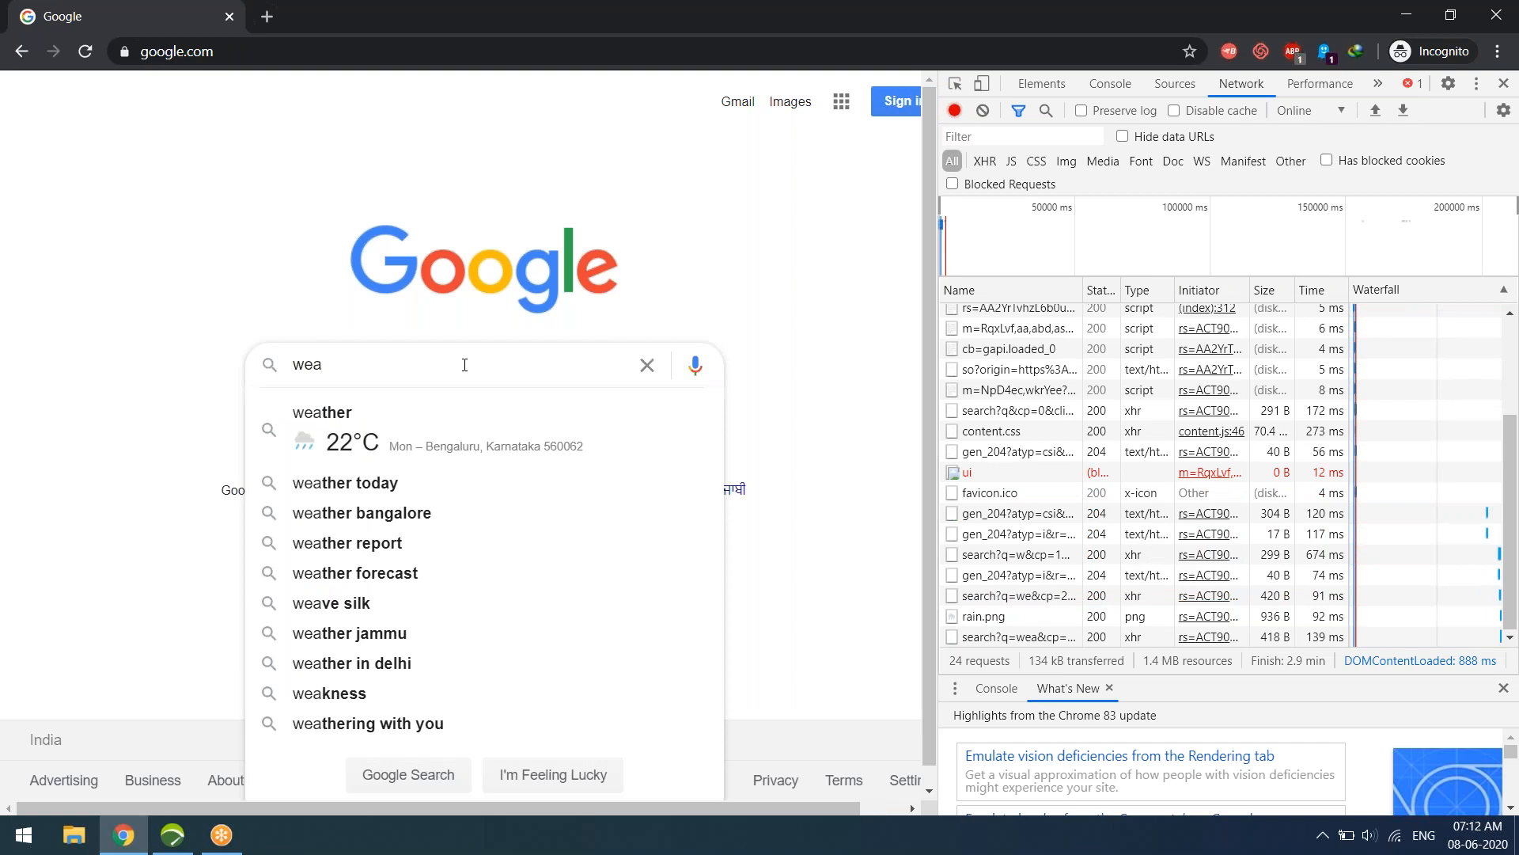
type("the")
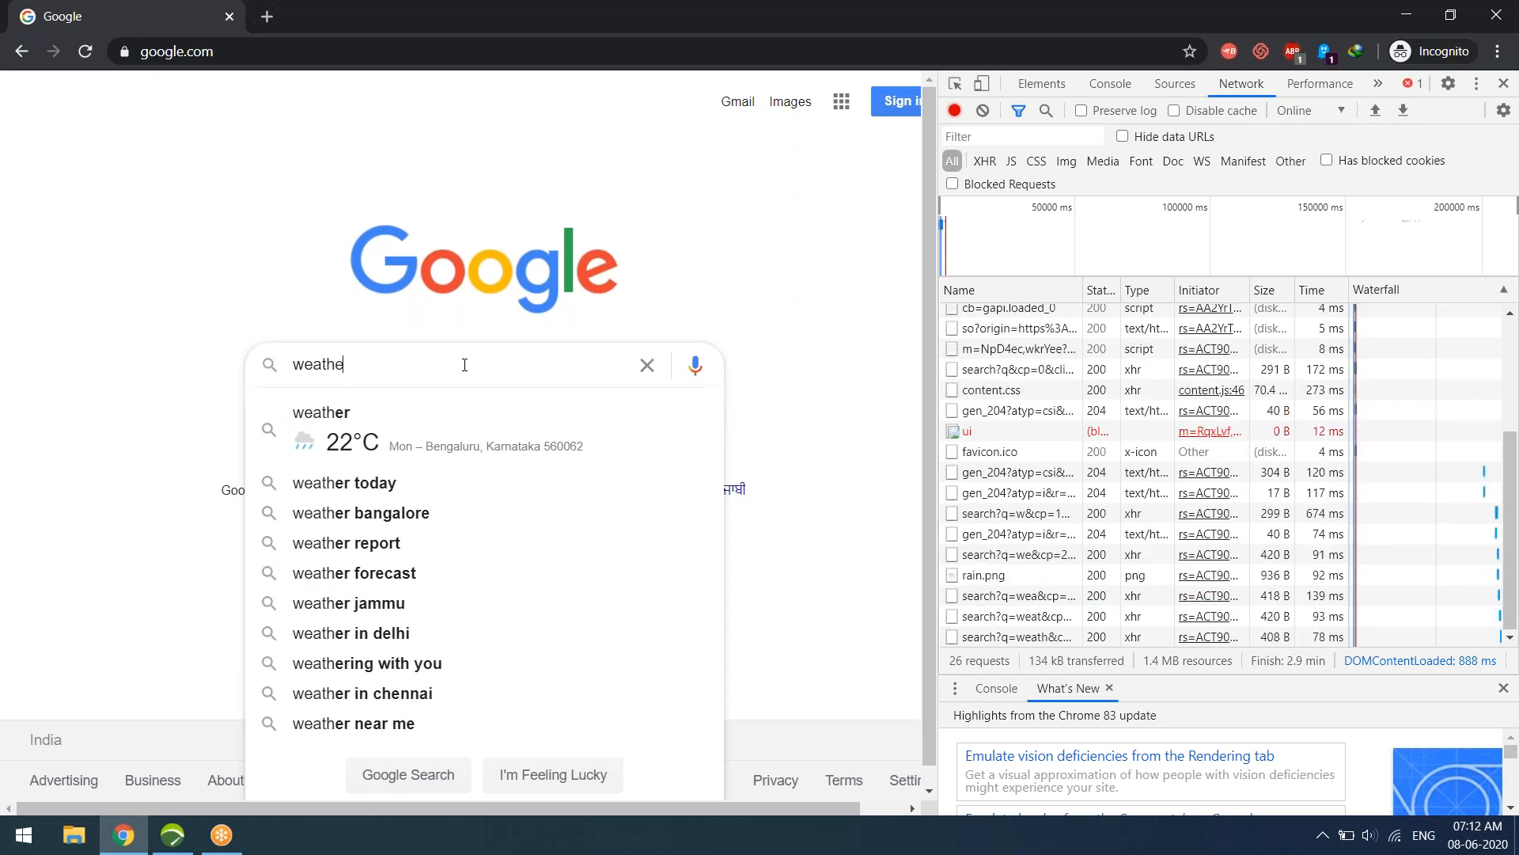
type("r")
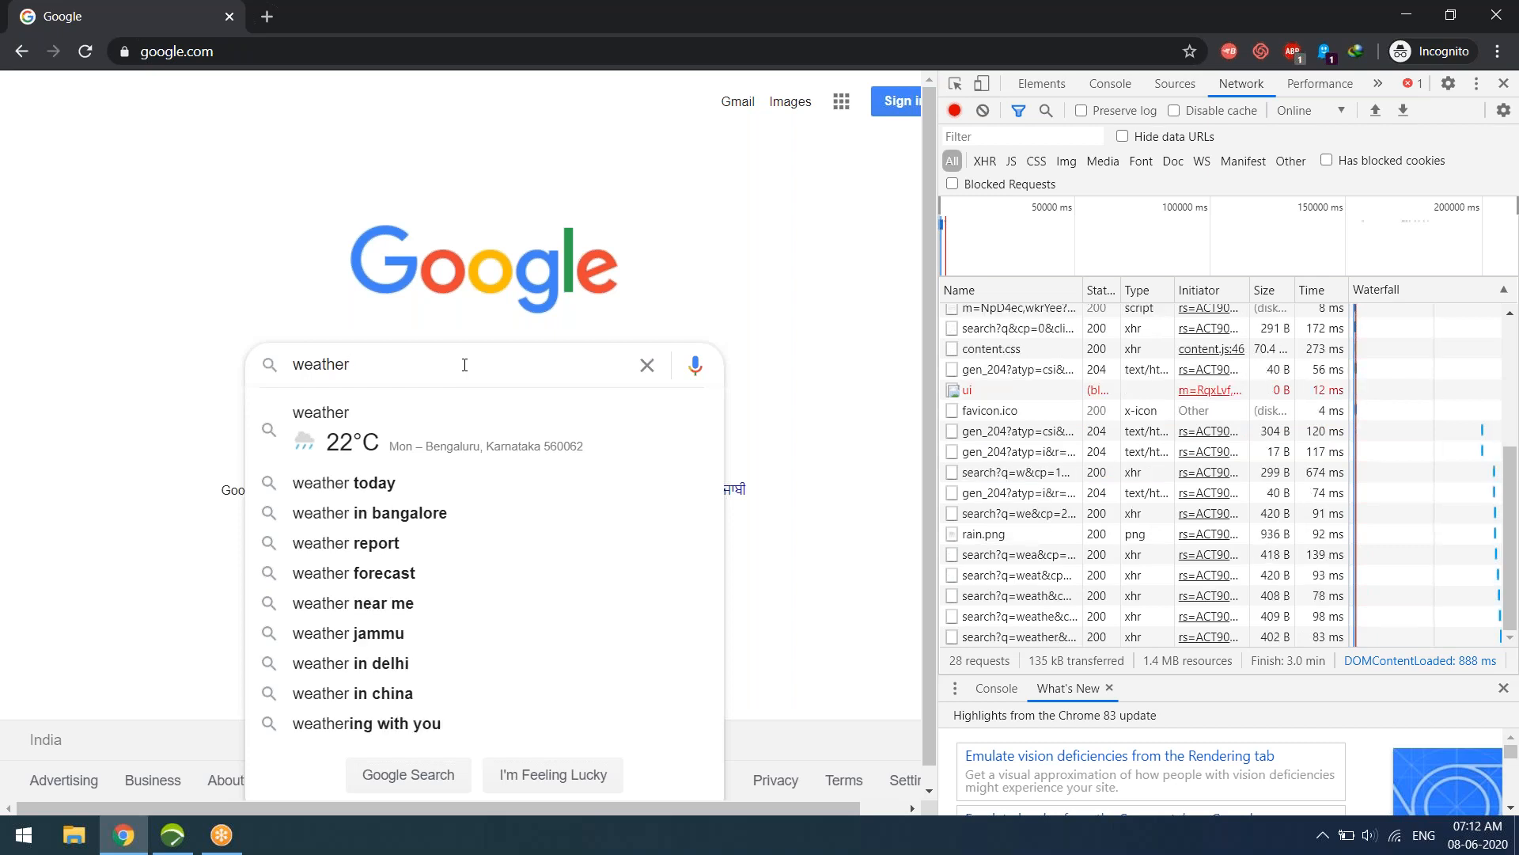
key("Return")
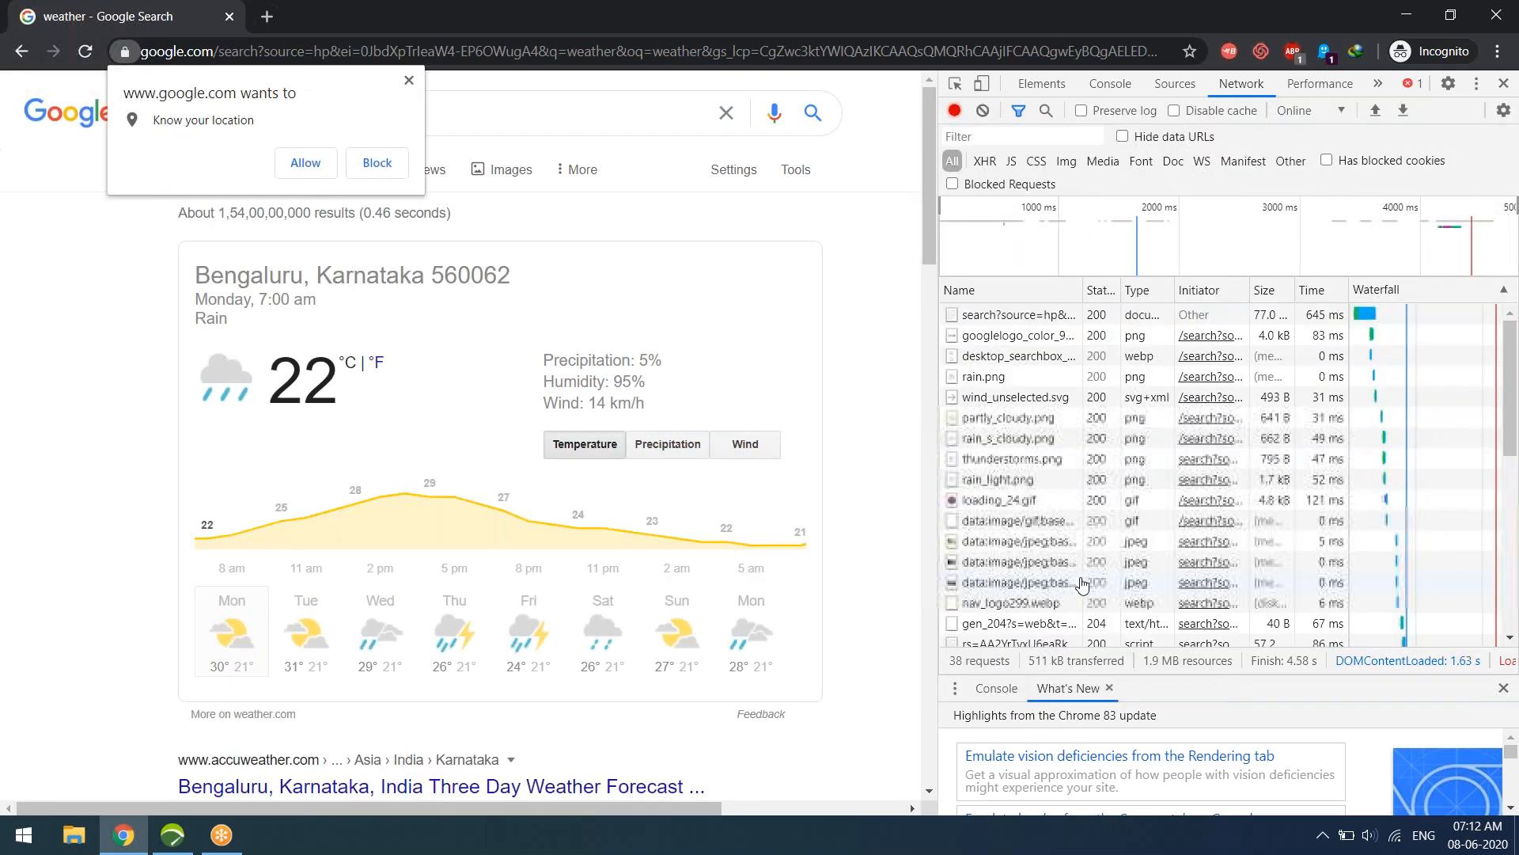
left_click(379, 166)
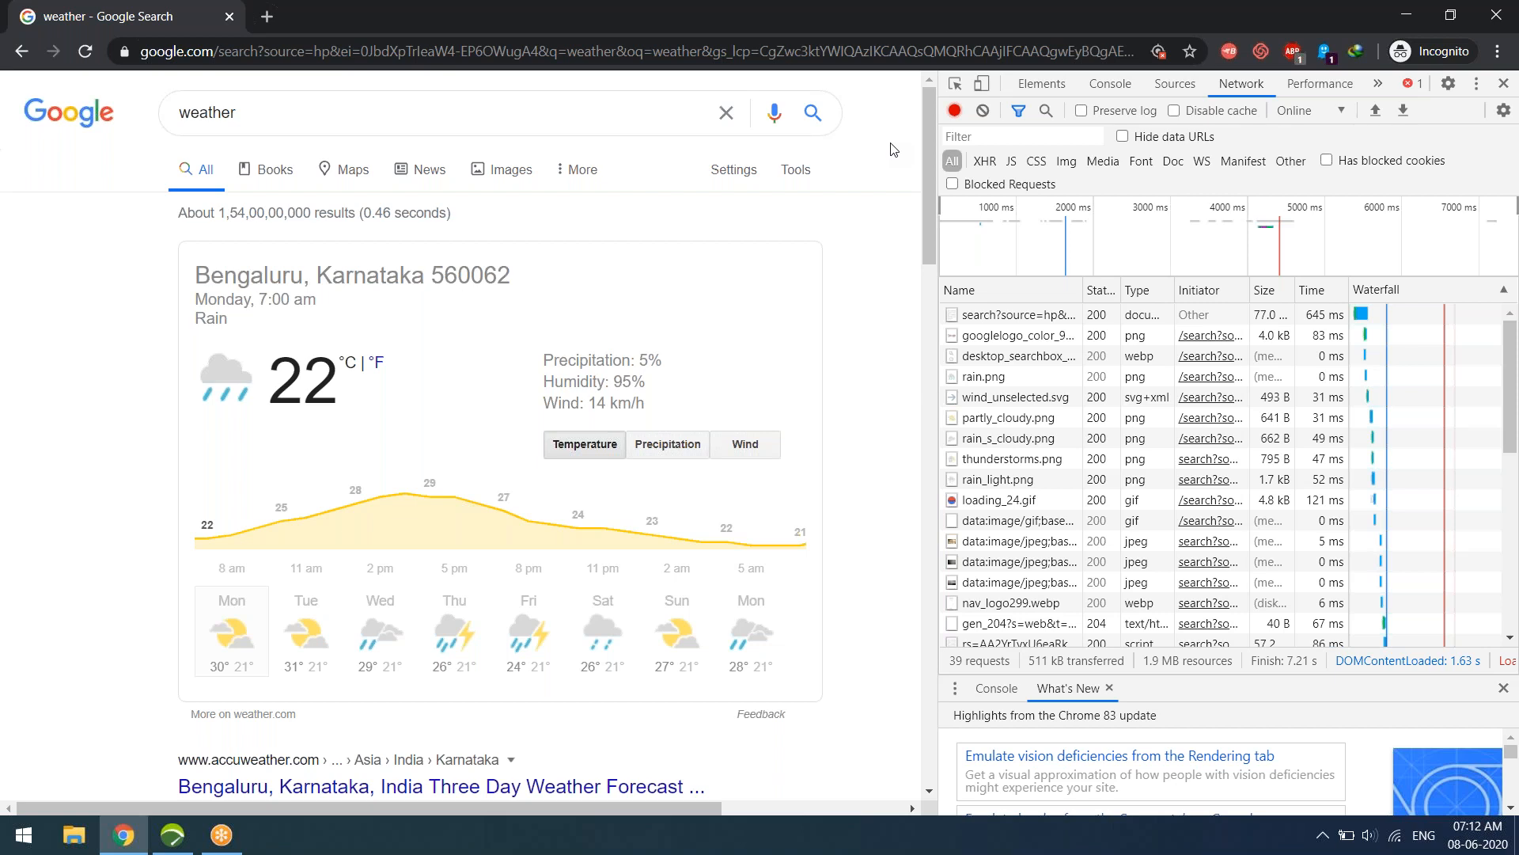
Switch to NeoLoad and inspect the /catalog and /css/jpetstore.css requests under Launch in Auth_Browse
left_click(171, 835)
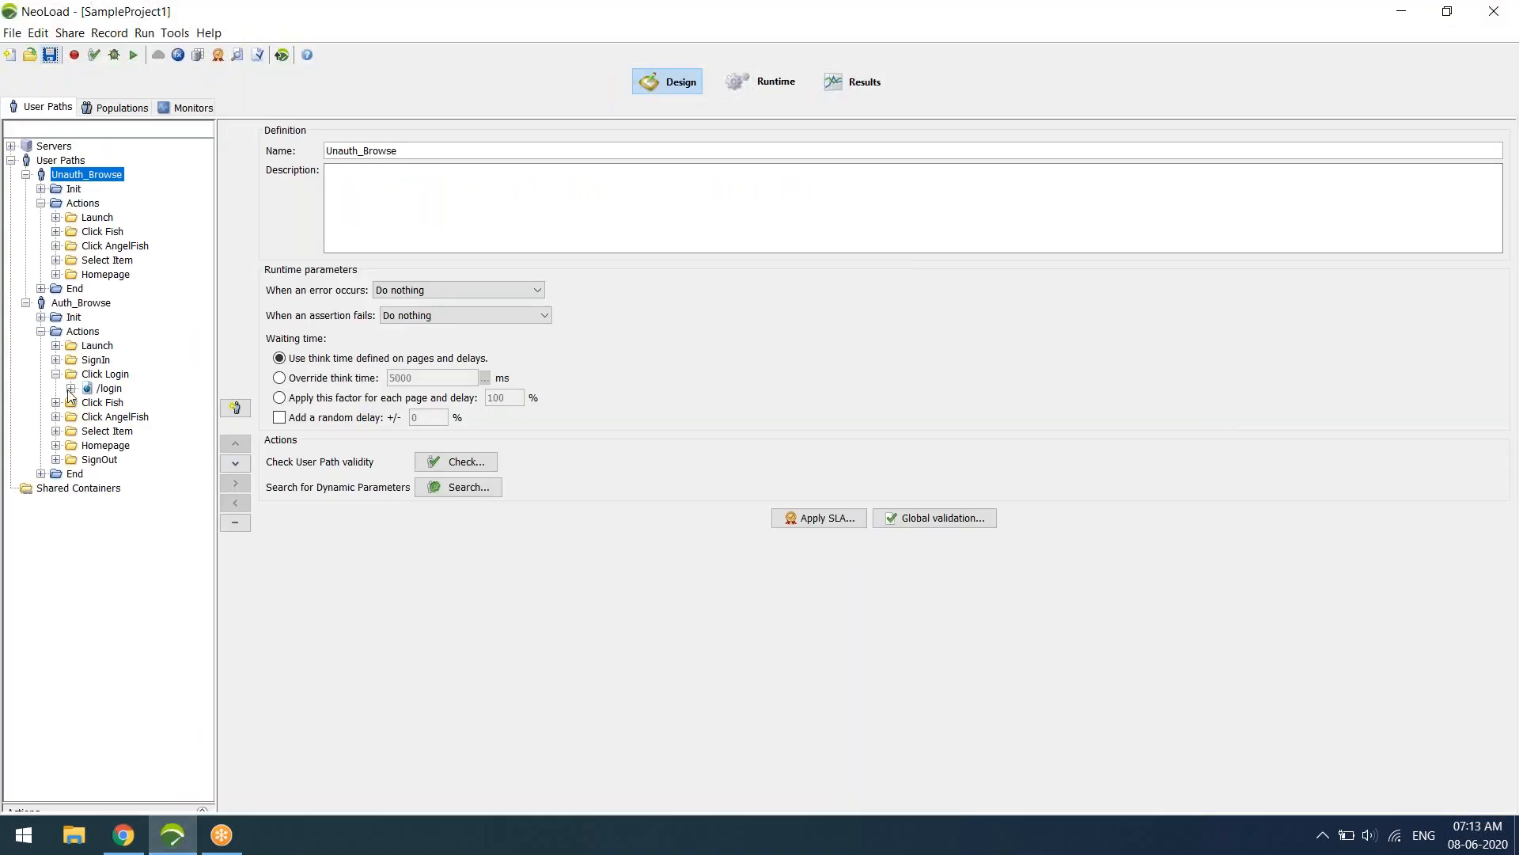
left_click(57, 375)
left_click(56, 346)
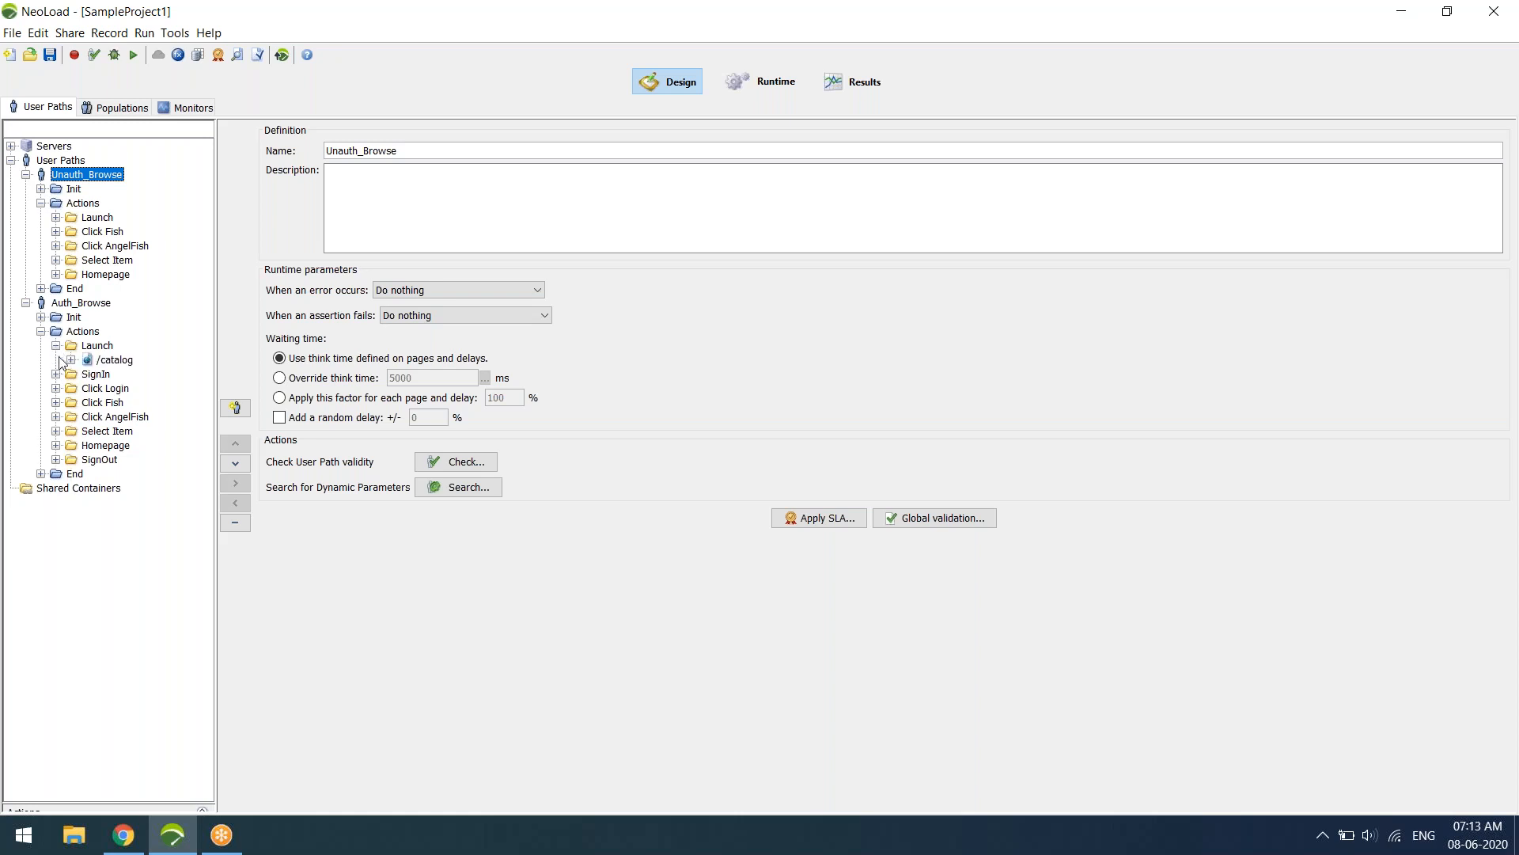
left_click(71, 360)
left_click(103, 360)
left_click(129, 374)
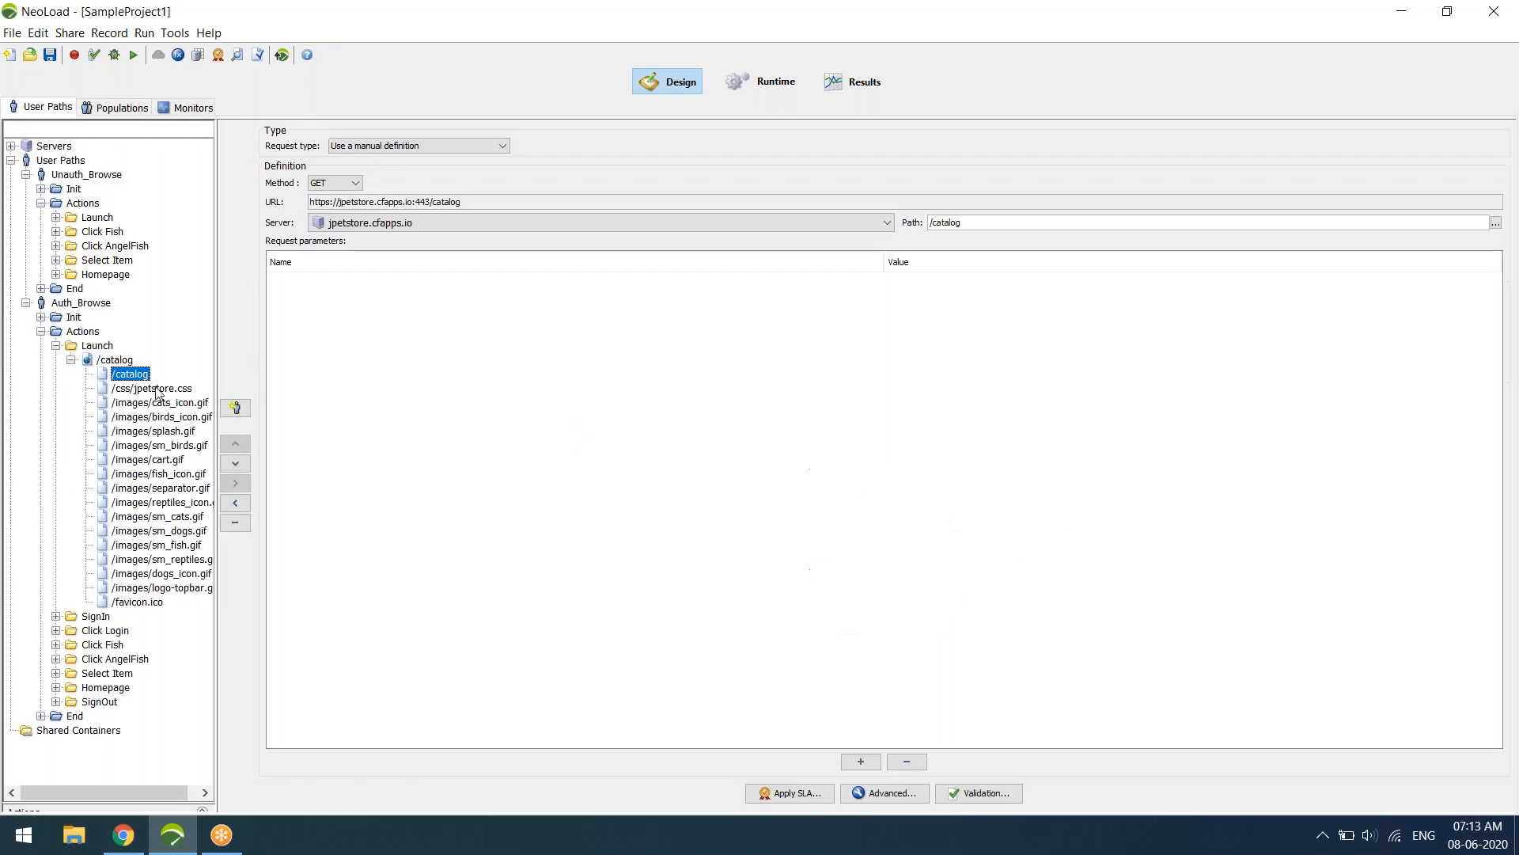
left_click(159, 389)
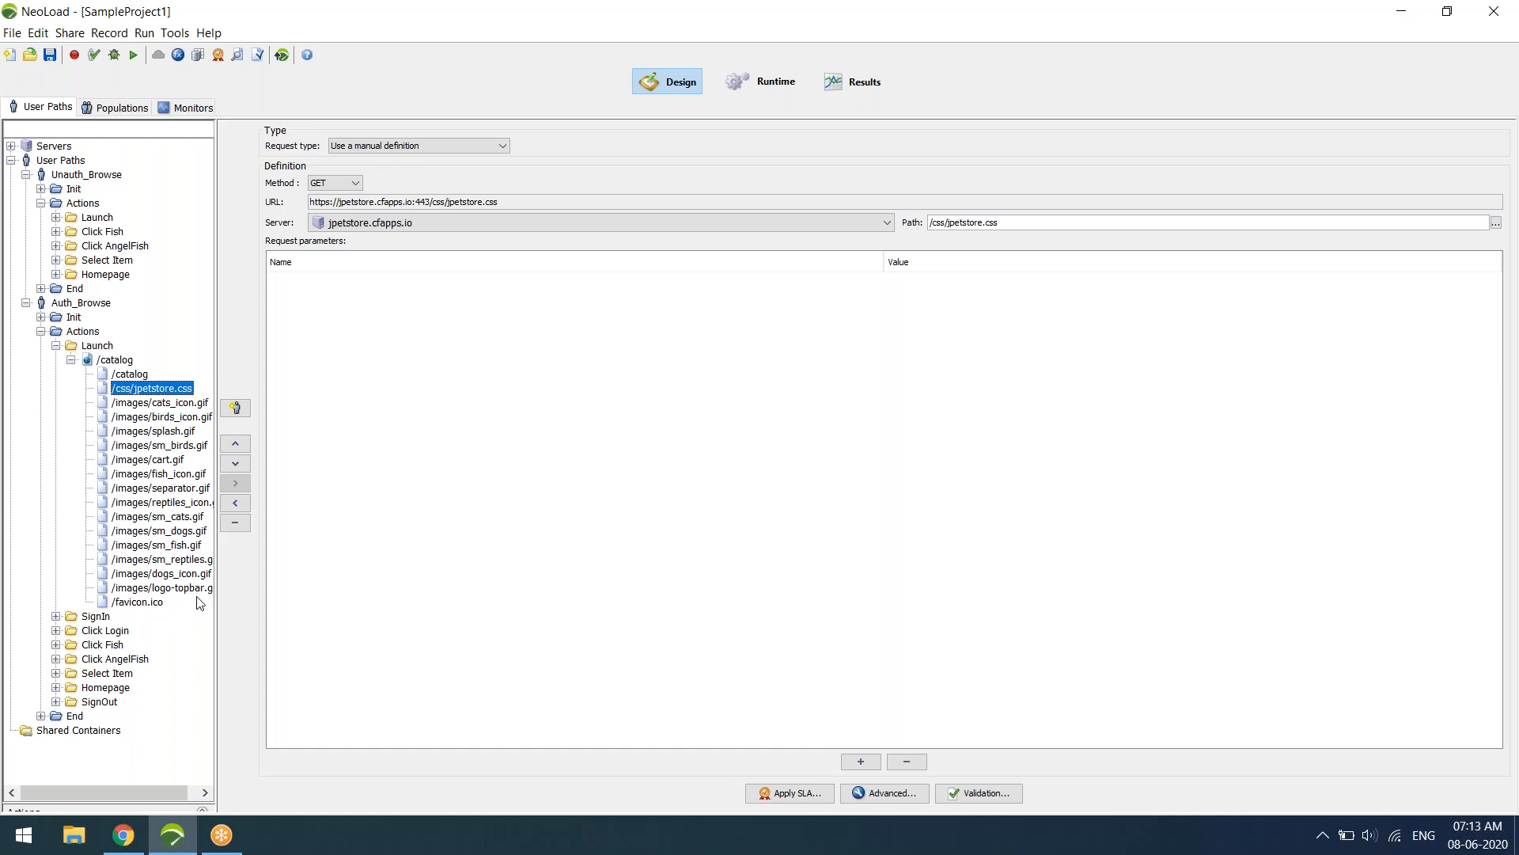
left_click(123, 375)
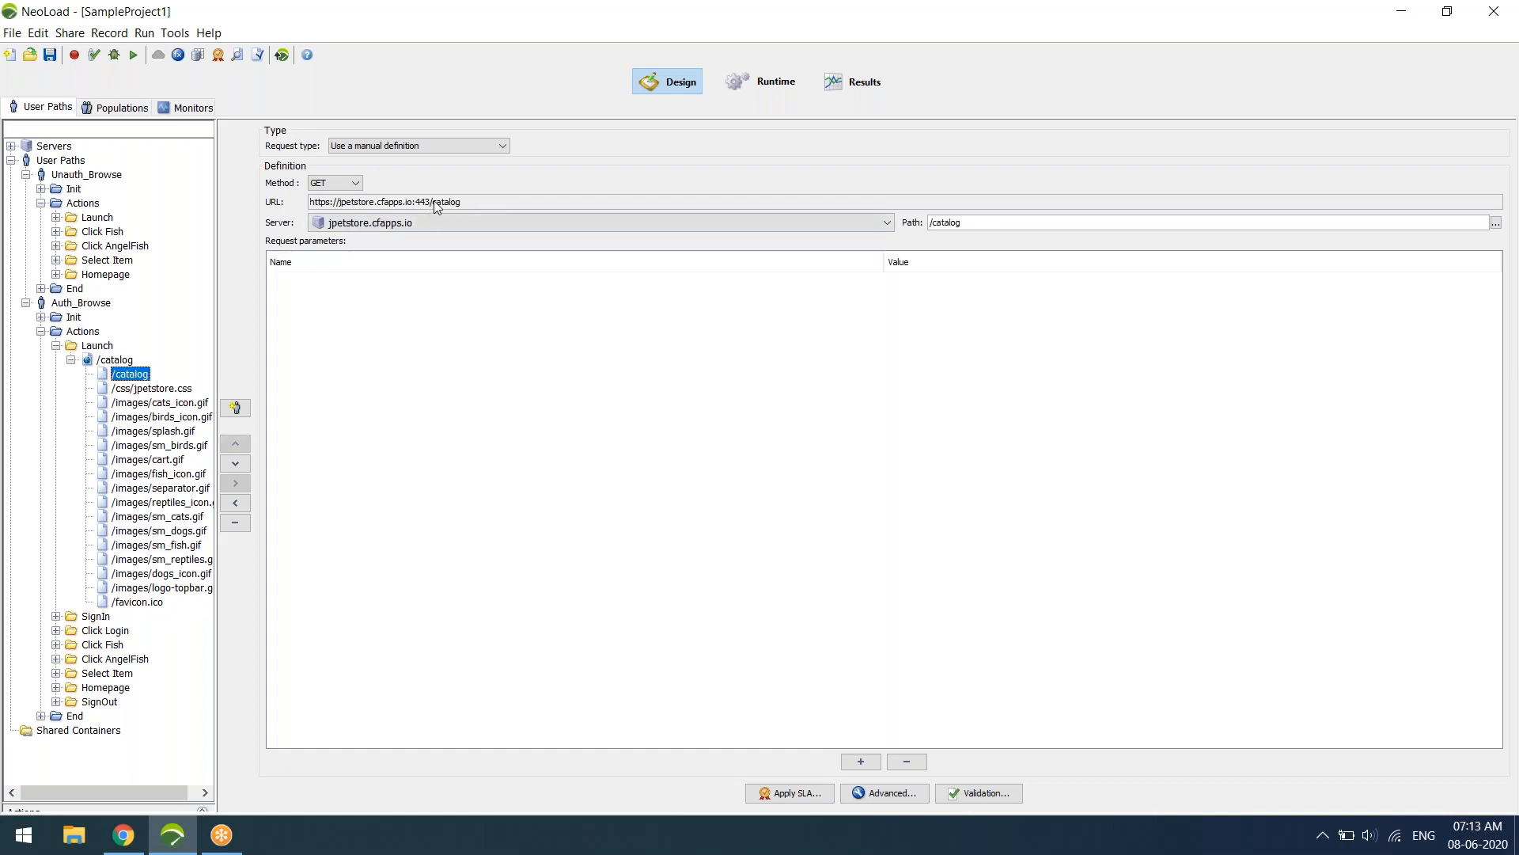
Copy the /catalog request's URL, switch to Chrome and capture that page's load in a cleared network log
left_click_drag(417, 210, 302, 206)
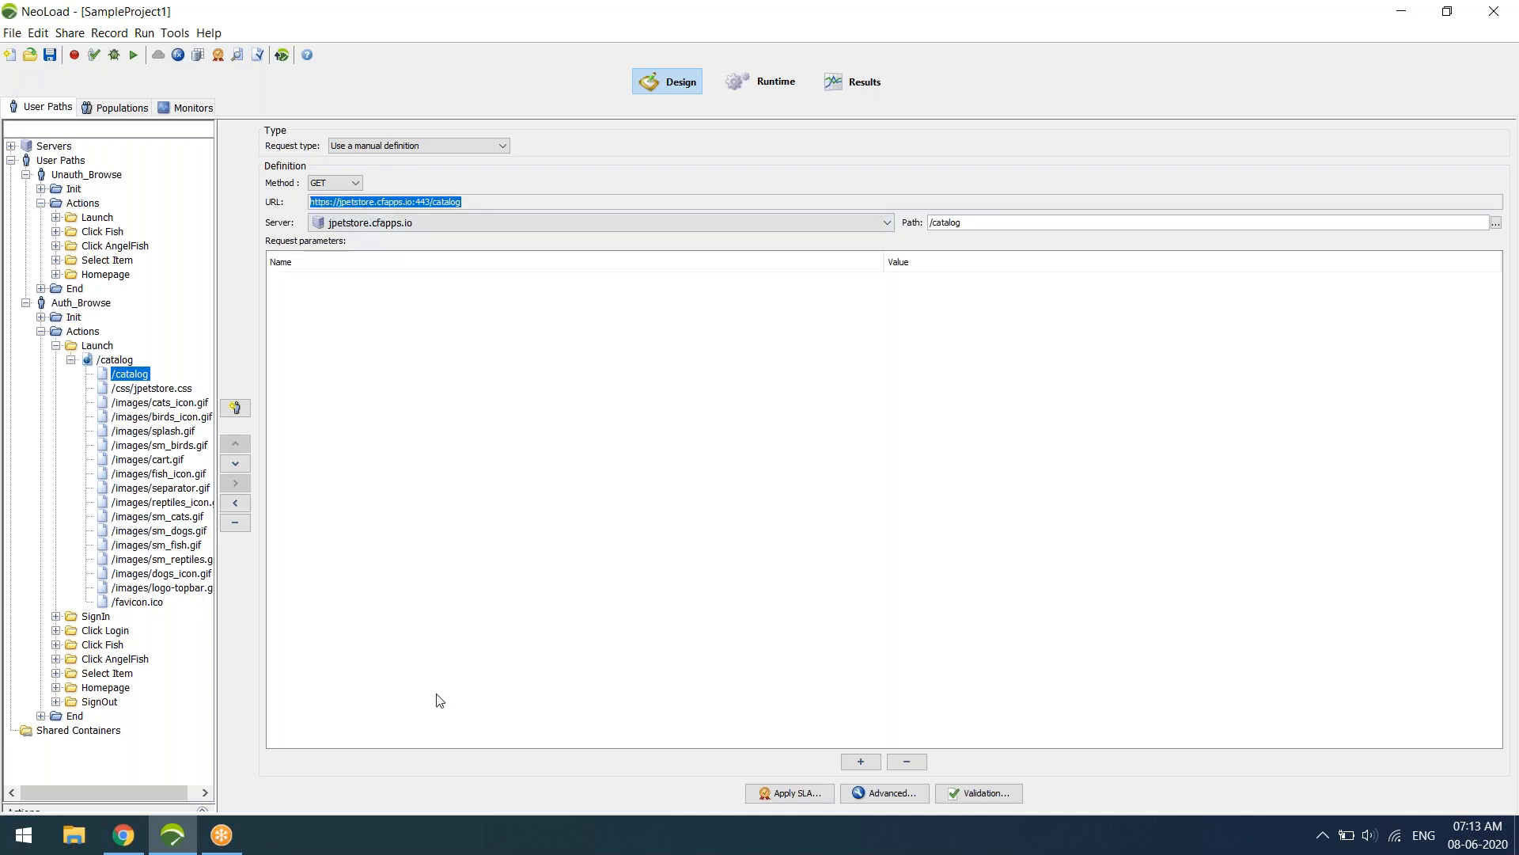
left_click(122, 835)
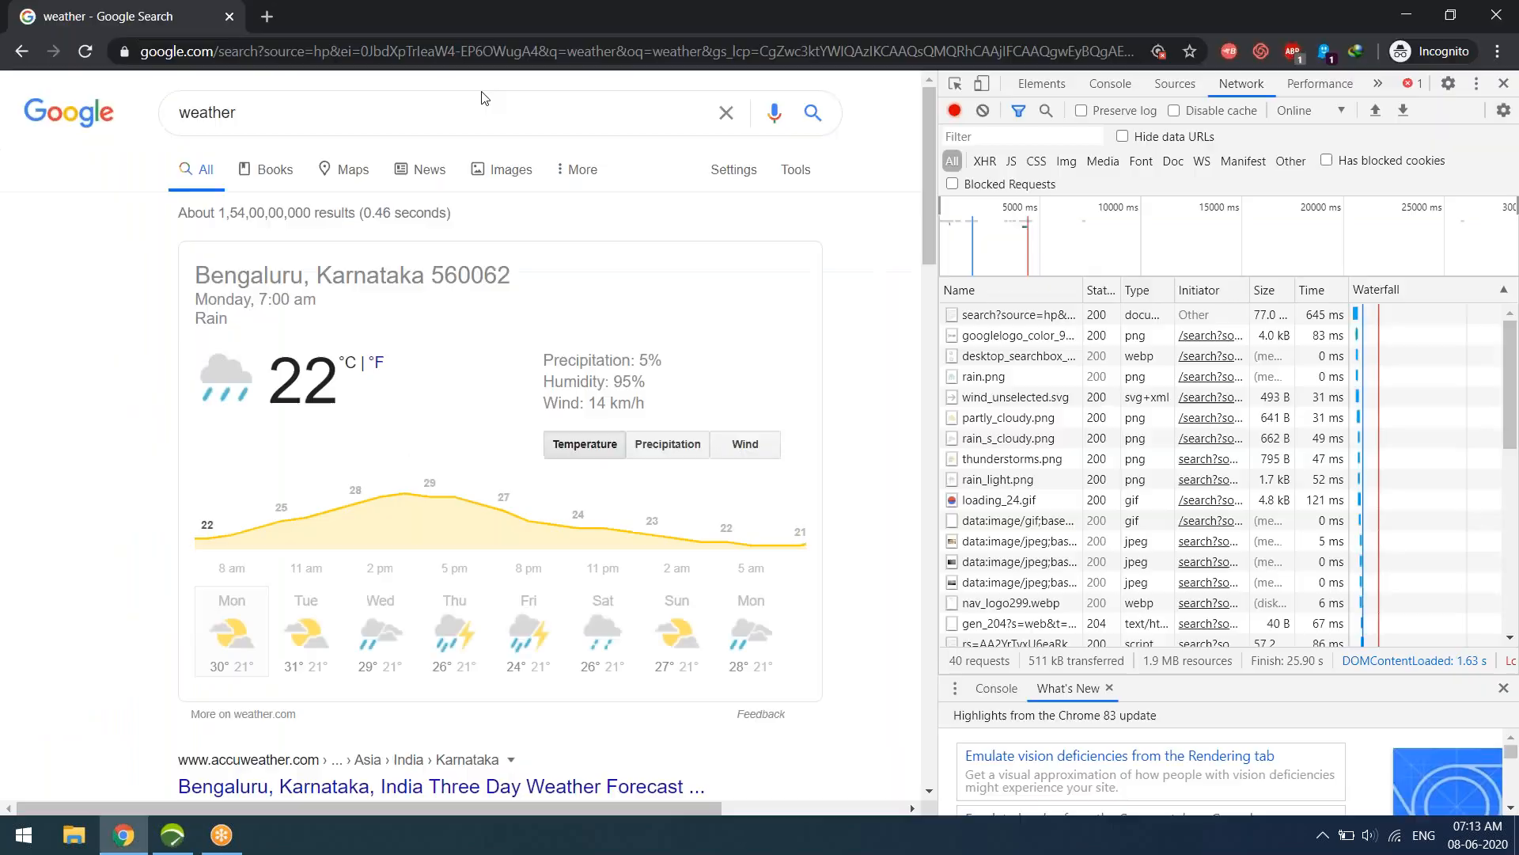
left_click(463, 51)
key("ctrl+v")
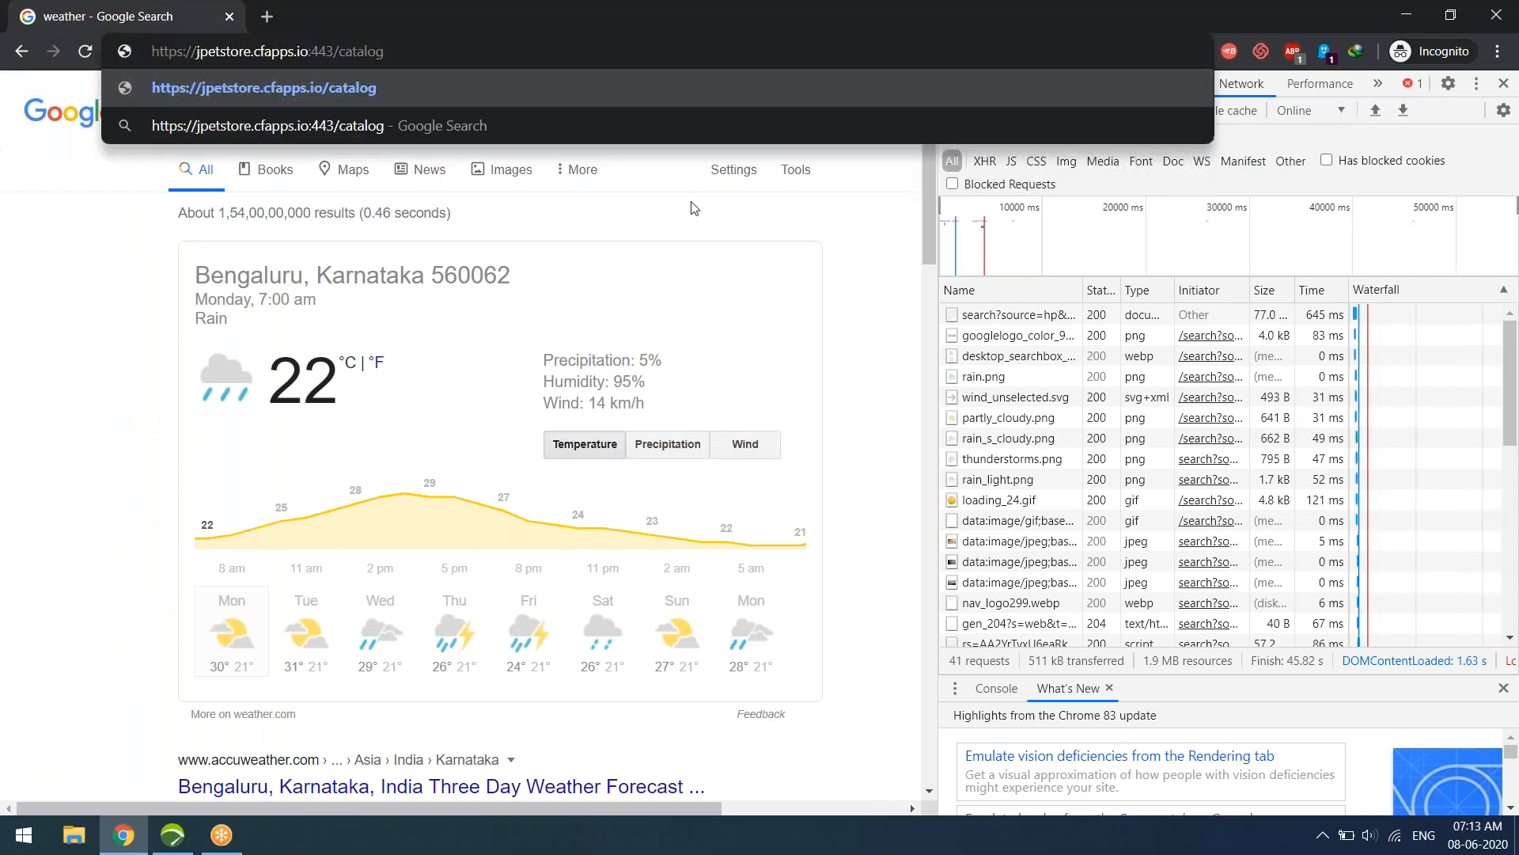
left_click(858, 332)
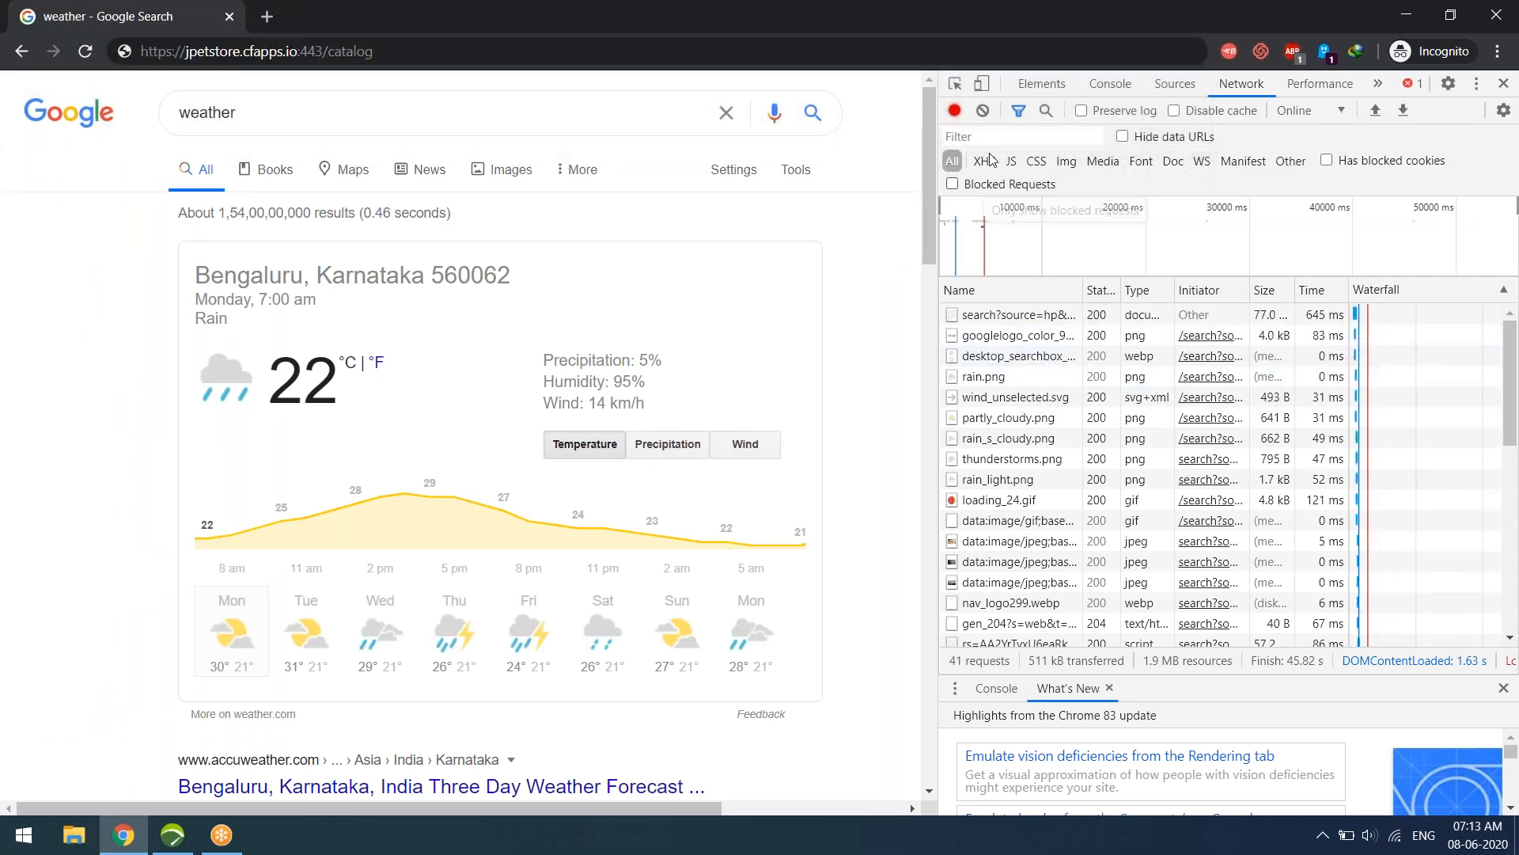
left_click(982, 110)
left_click(500, 54)
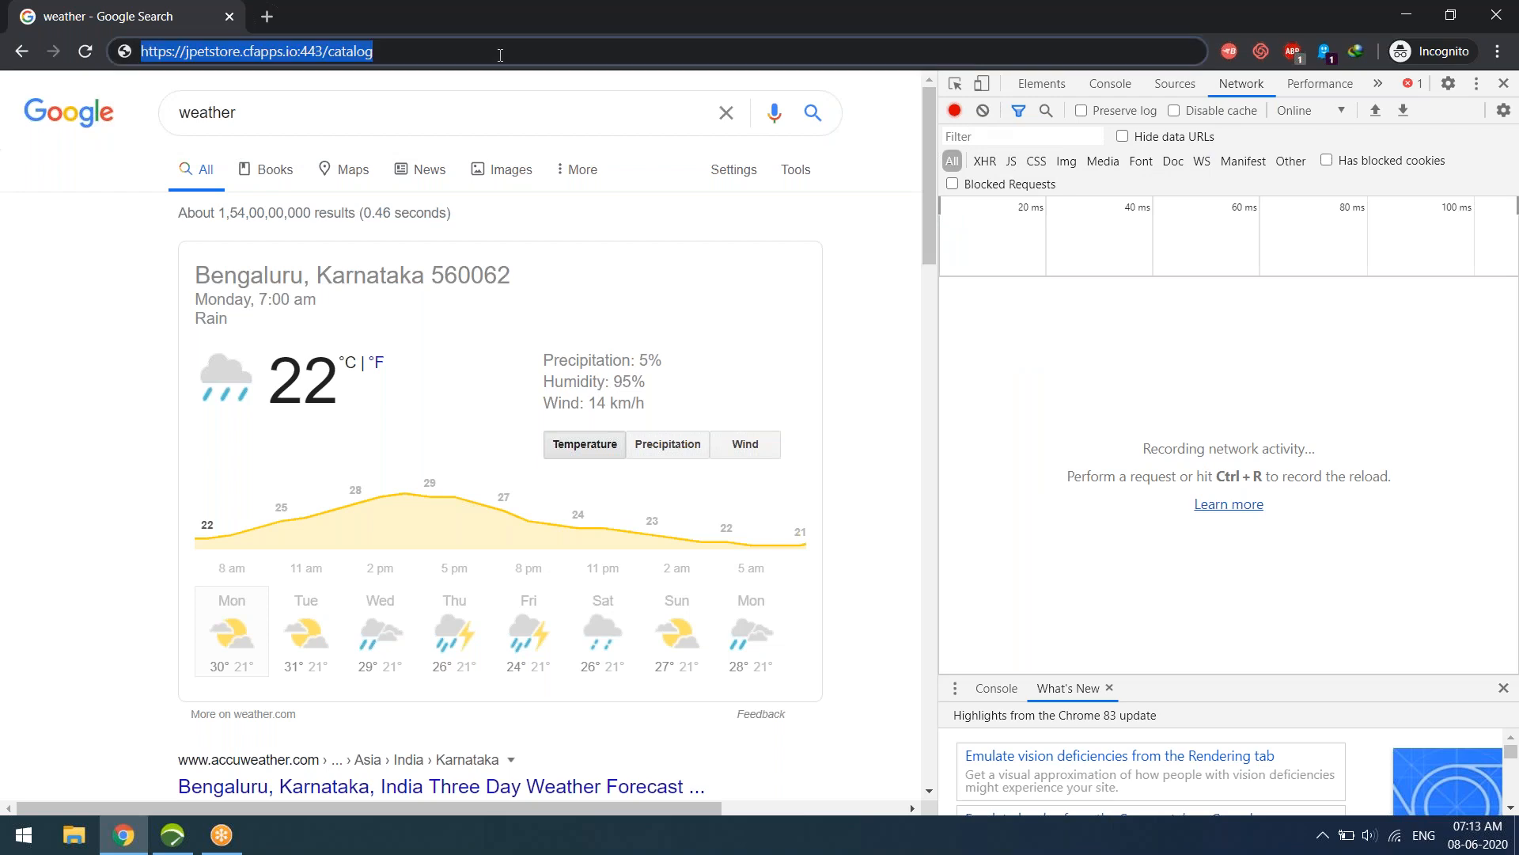
key("Return")
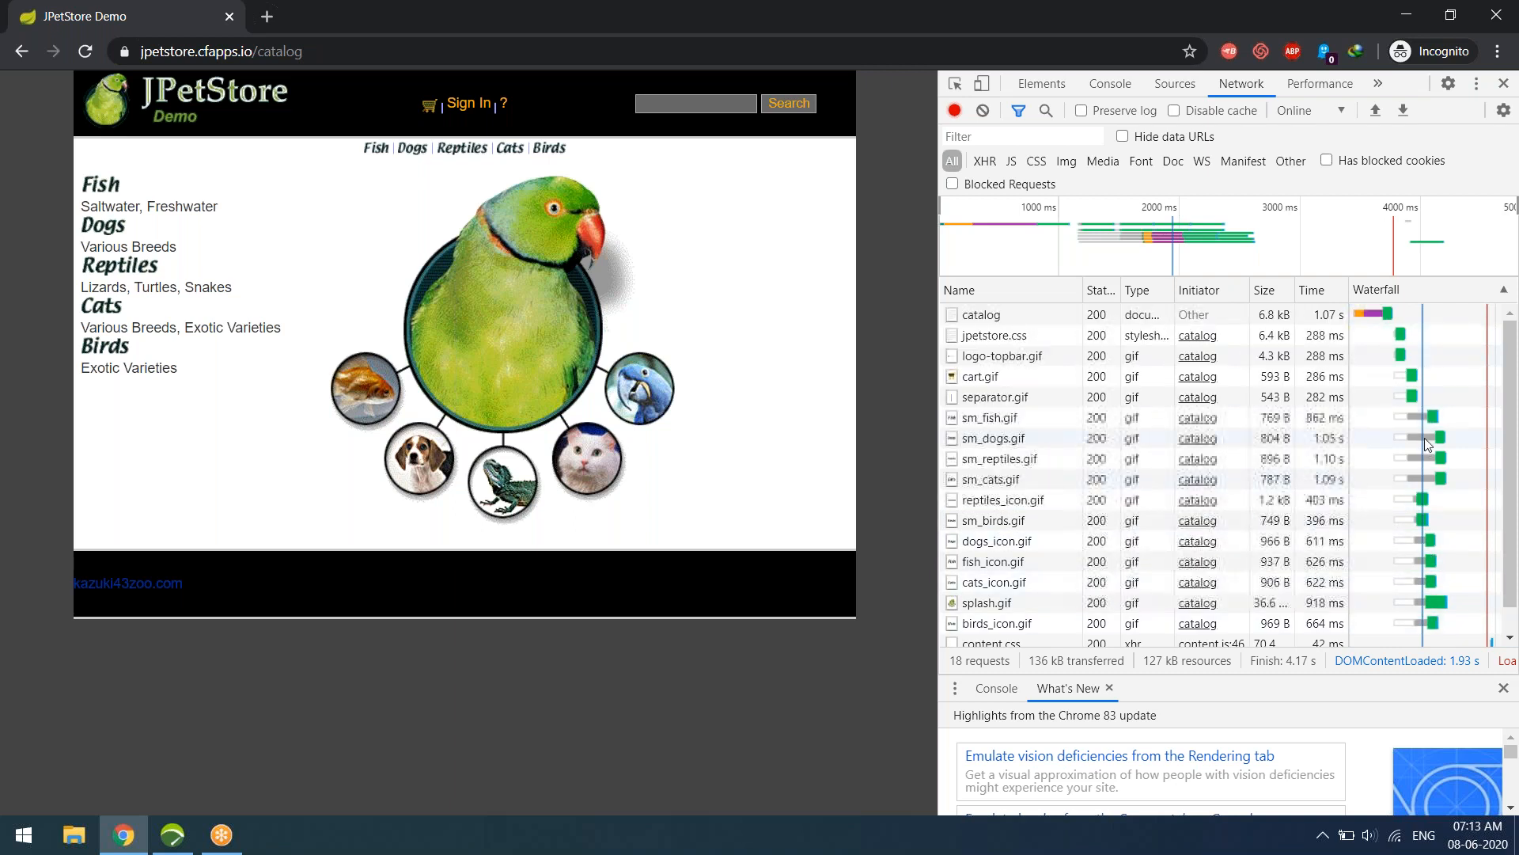
scroll(1393, 554, "down", 1)
scroll(1383, 557, "up", 1)
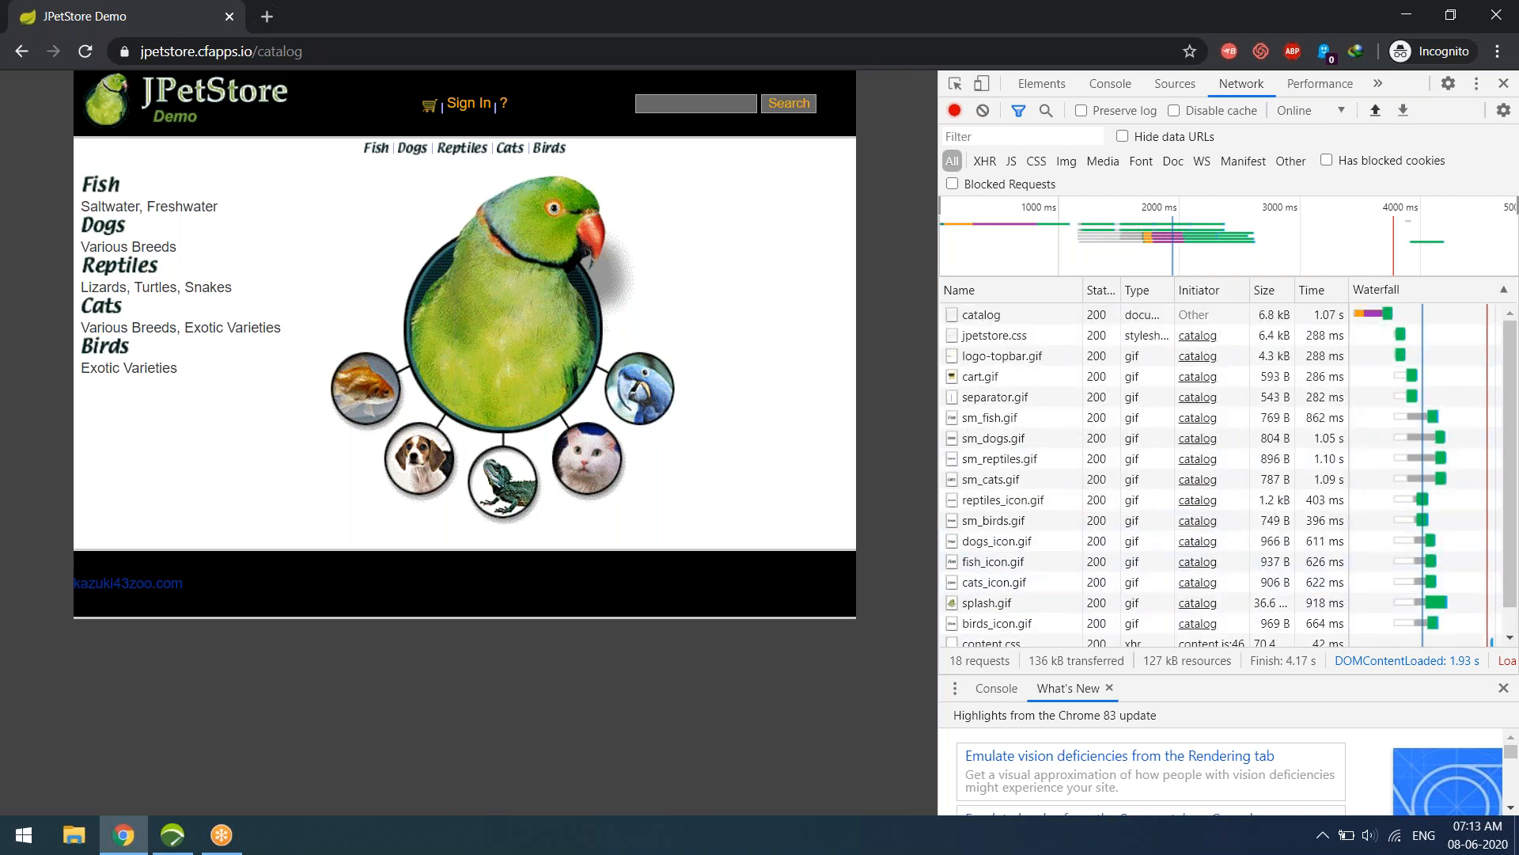
Return to NeoLoad and collapse Auth_Browse's Launch container and the whole Unauth_Browse user path
left_click(1405, 17)
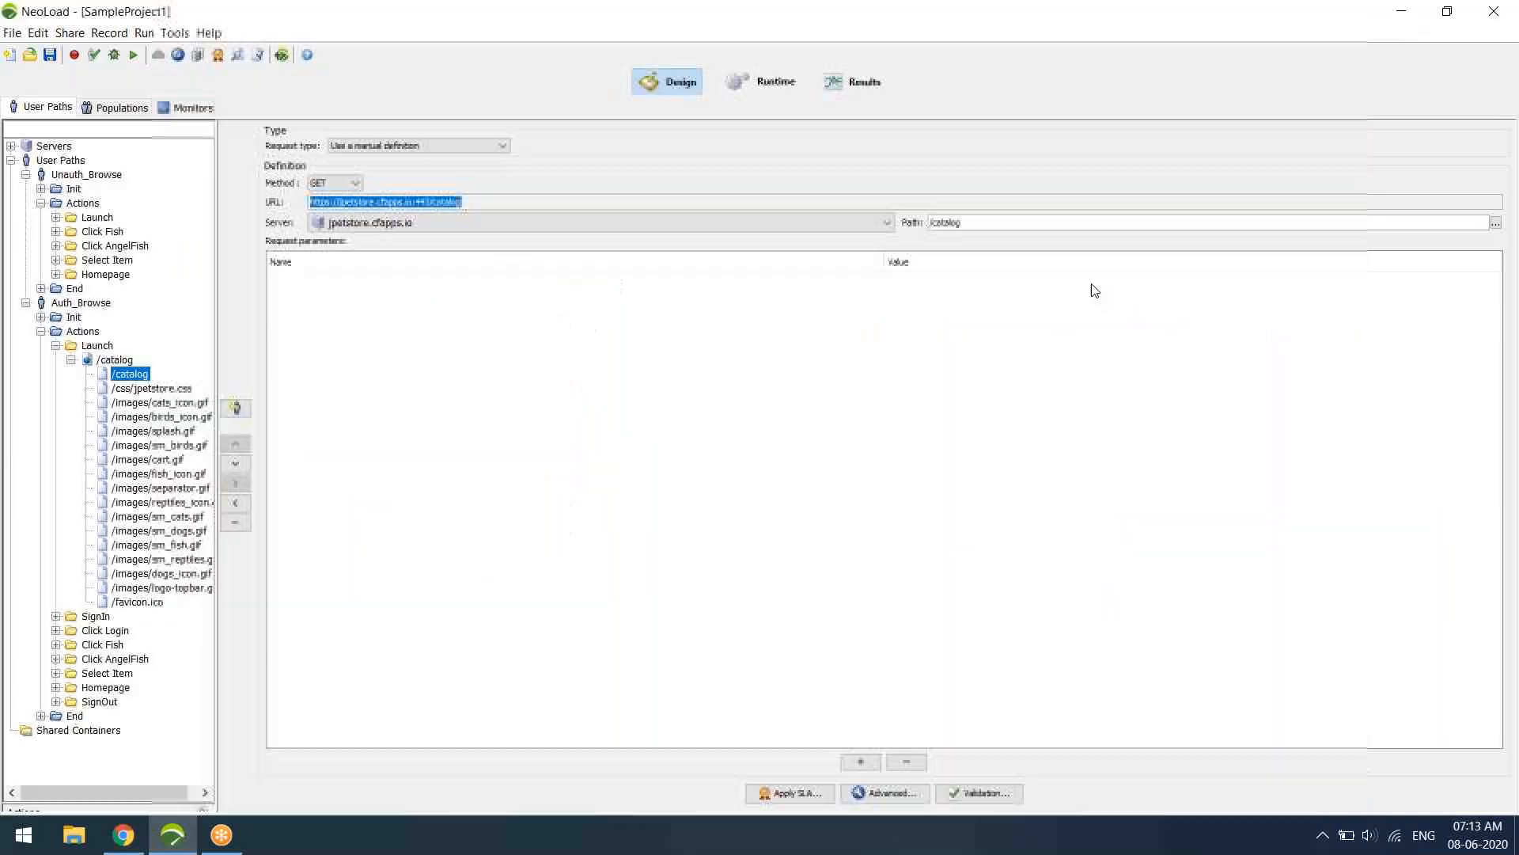
left_click(70, 360)
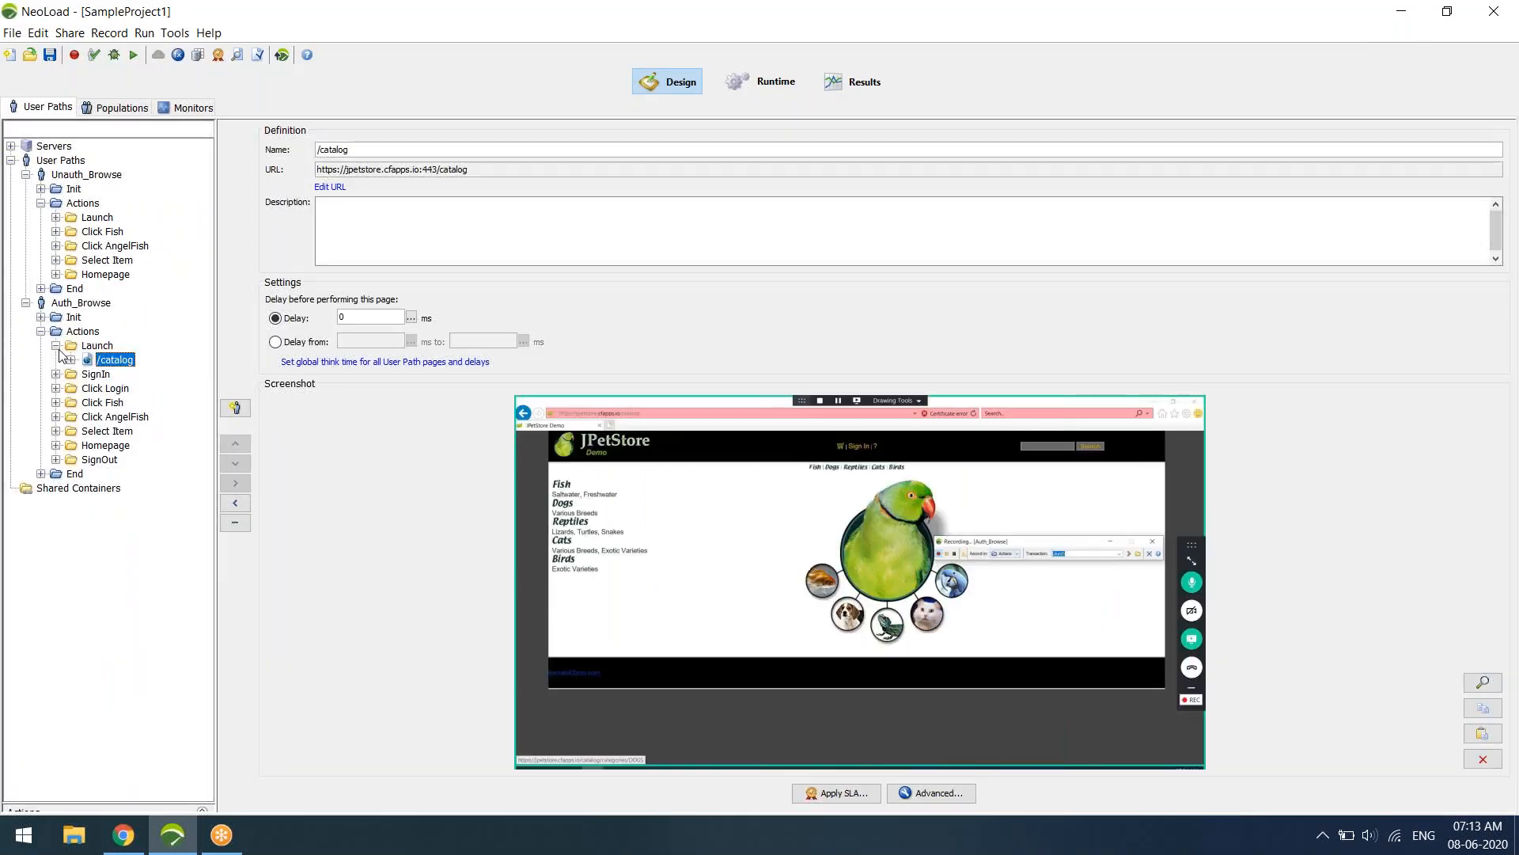
double_click(74, 347)
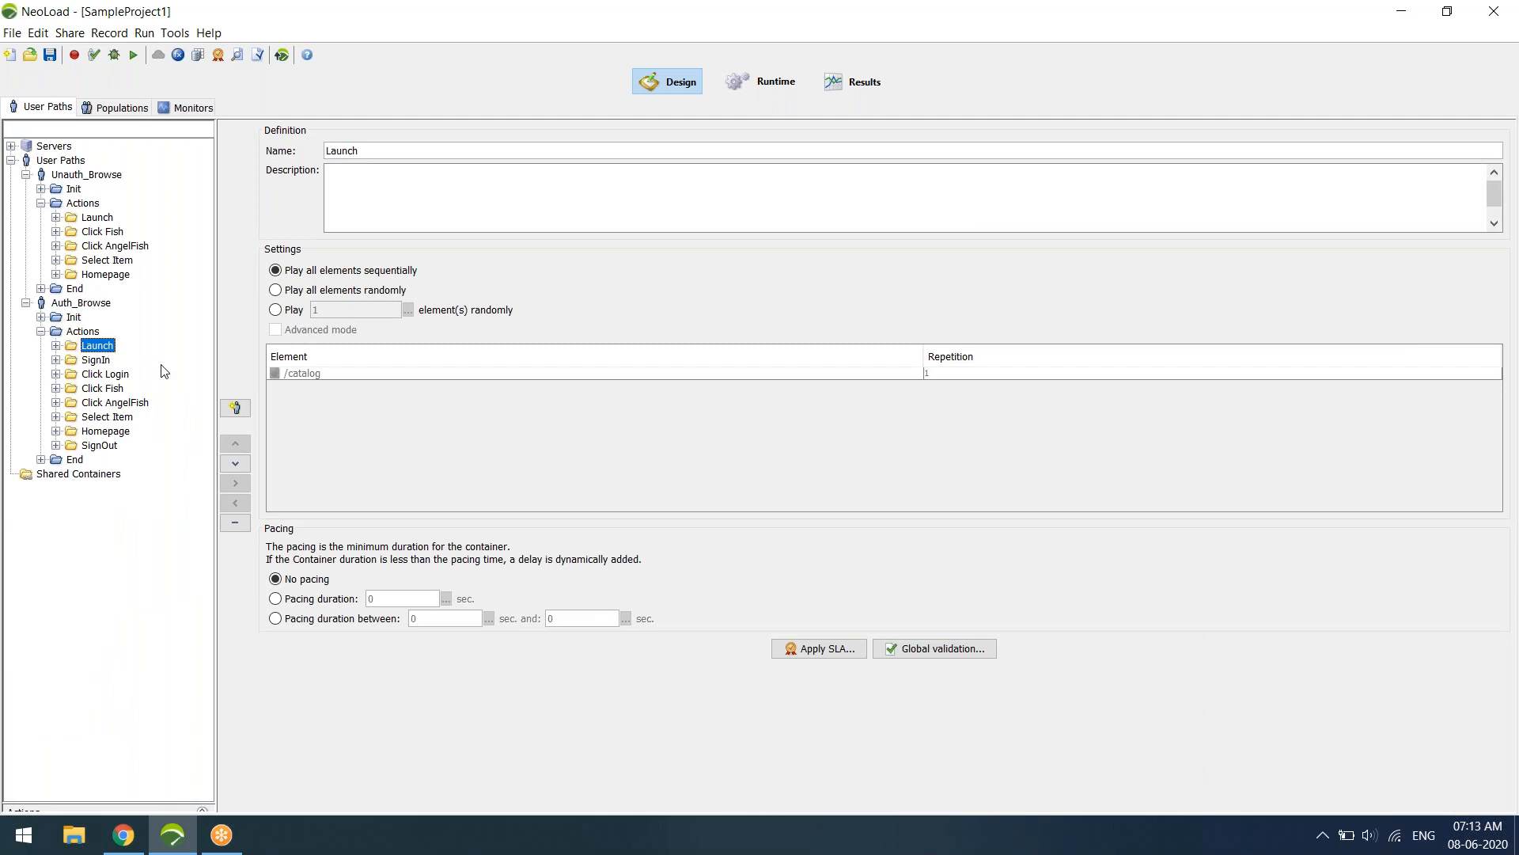
left_click(40, 203)
left_click(26, 174)
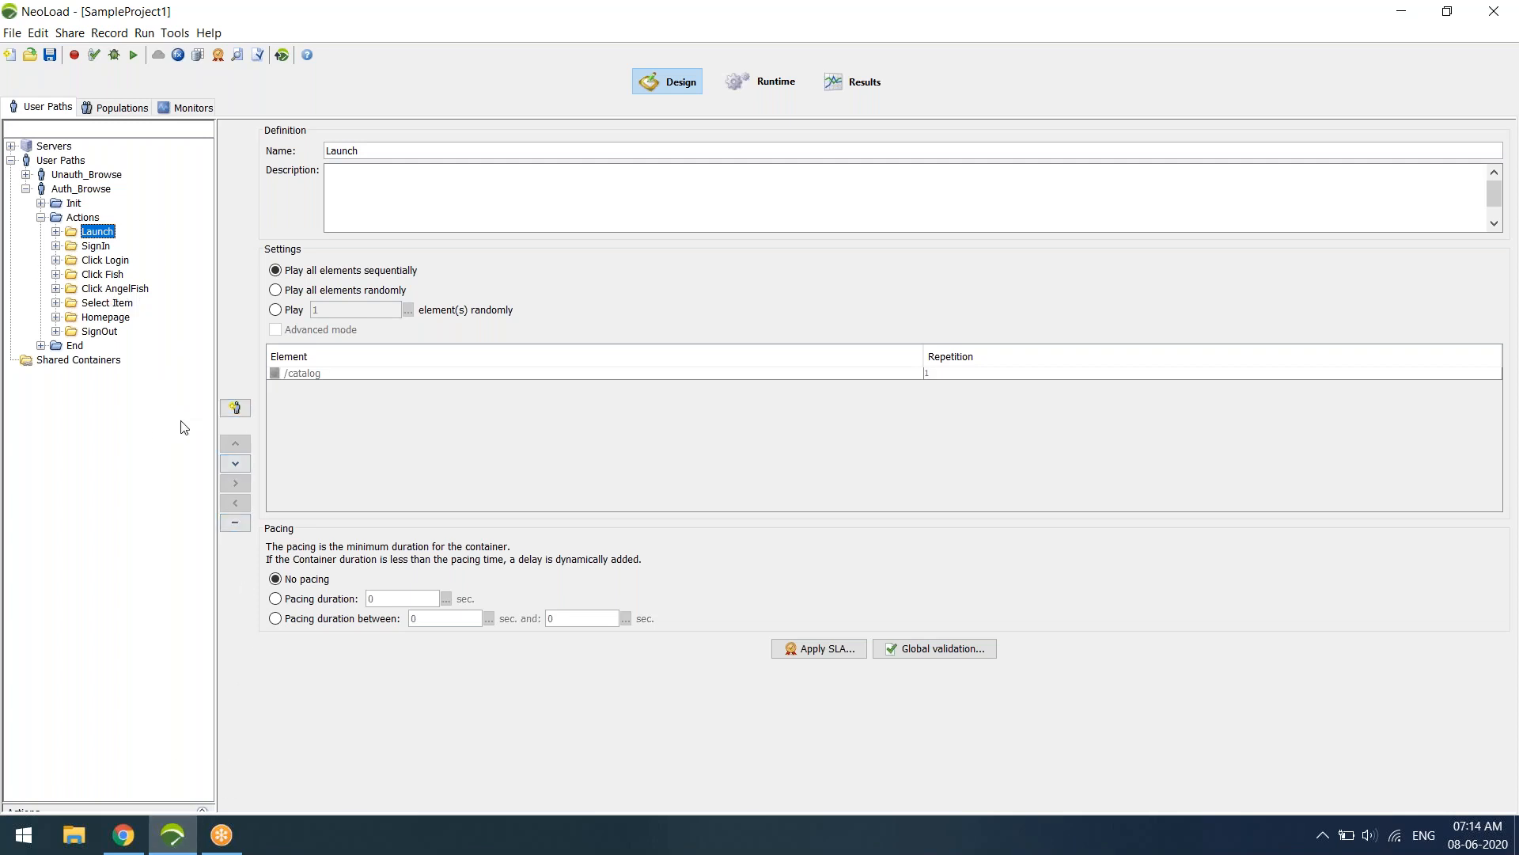
Copy the _csrf parameter value from Click Login's /login POST request, leaving the parameter unedited, and collapse the /login page
left_click(55, 261)
left_click(72, 275)
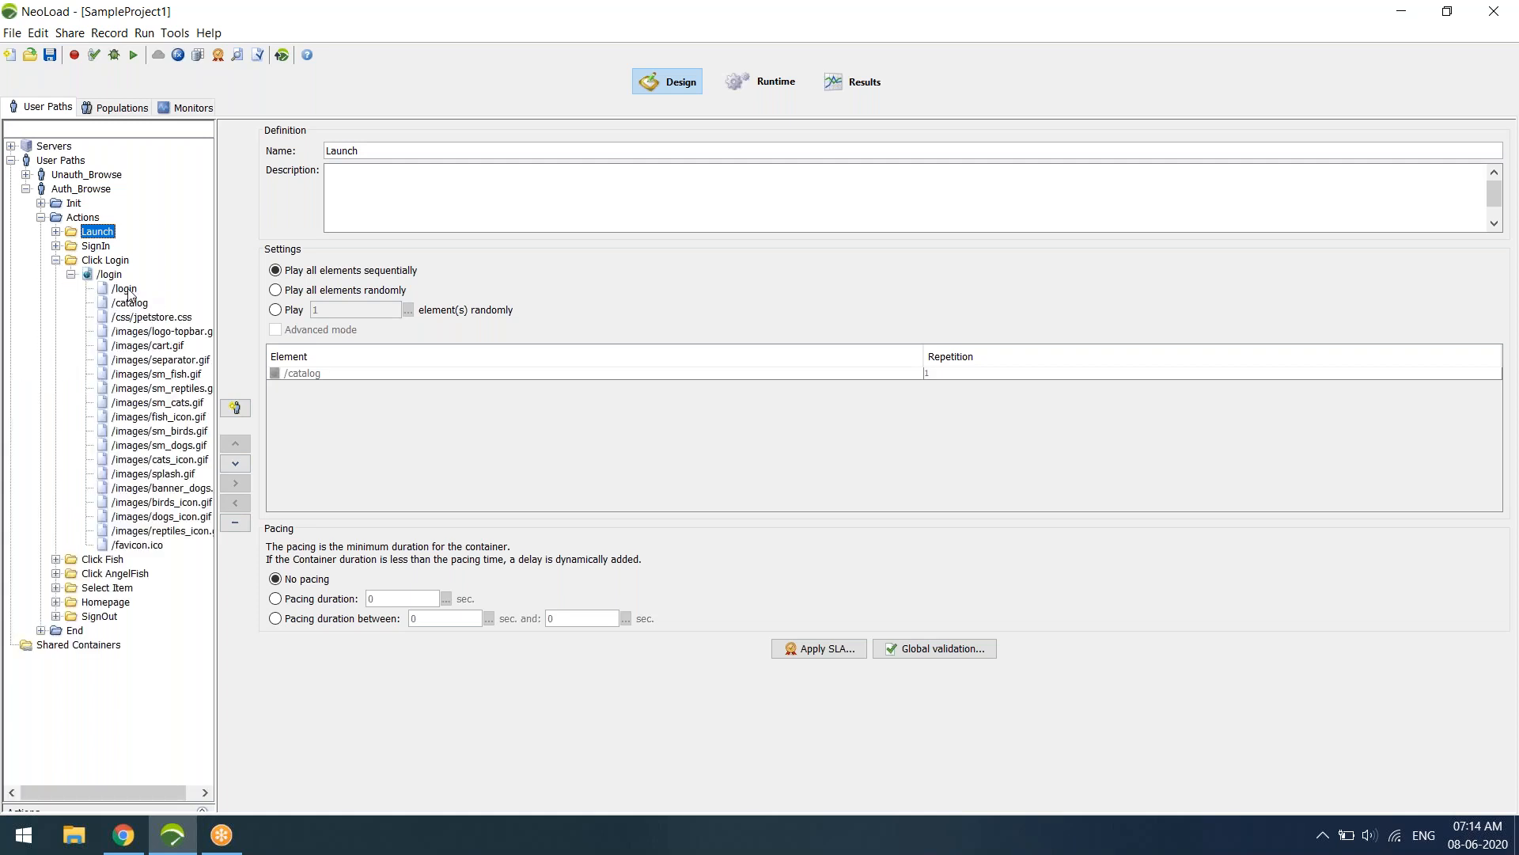
left_click(127, 289)
left_click(1008, 291)
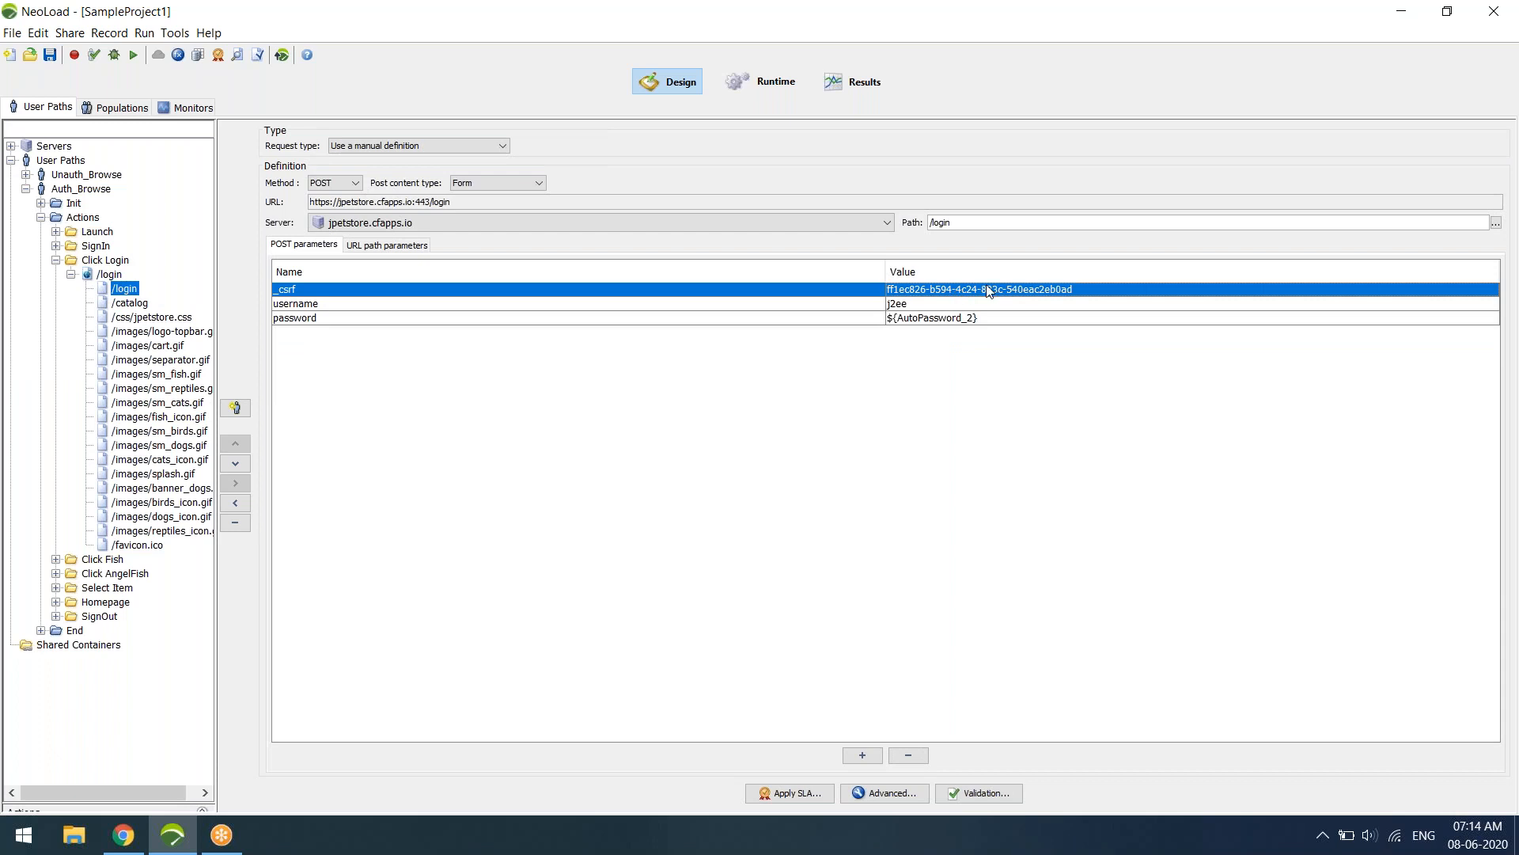
double_click(970, 290)
key("ctrl+c")
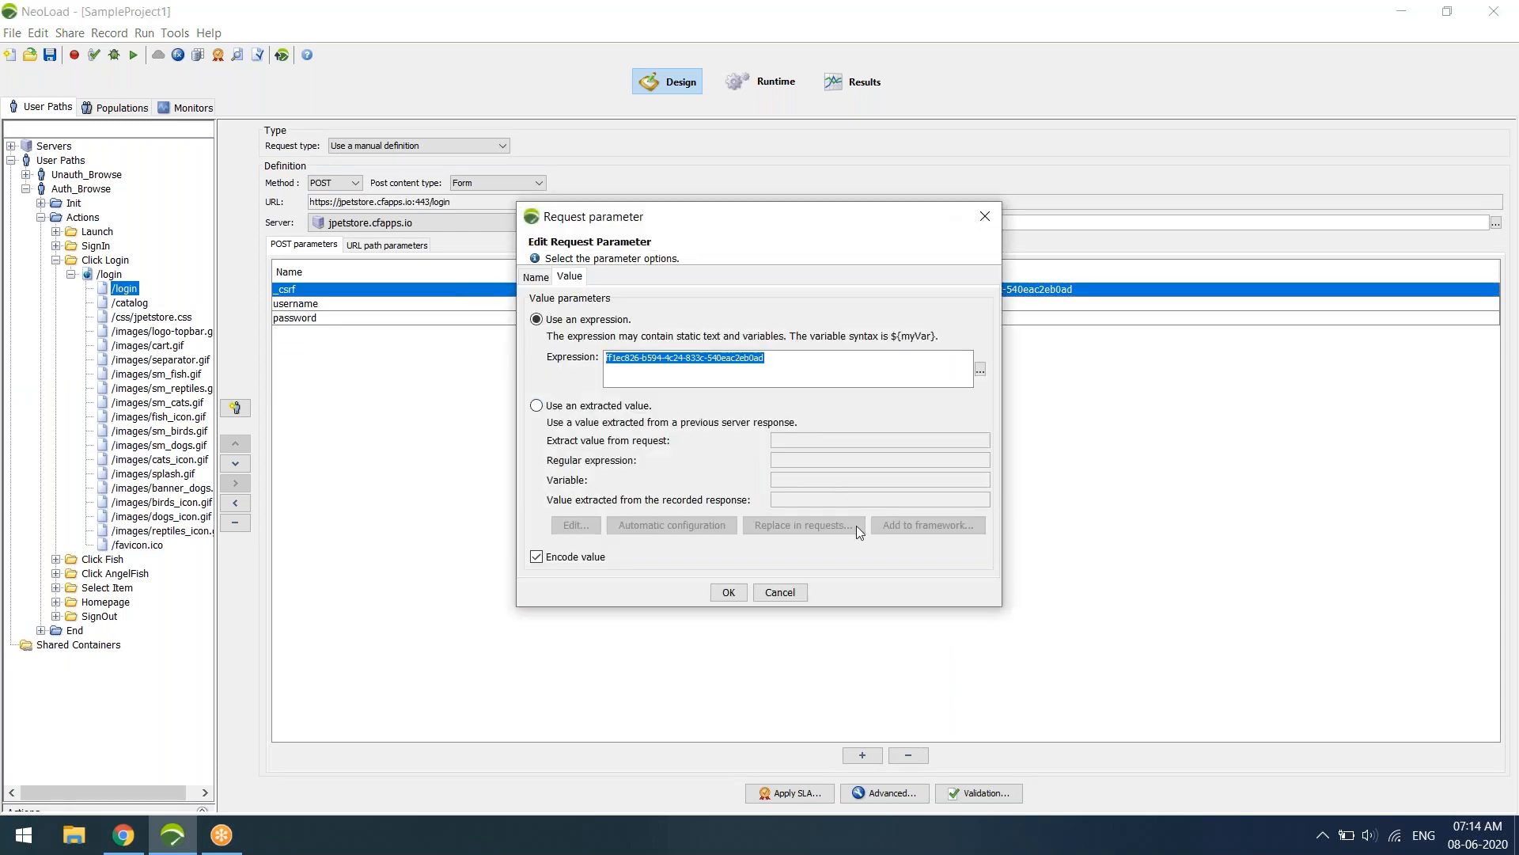
left_click(779, 593)
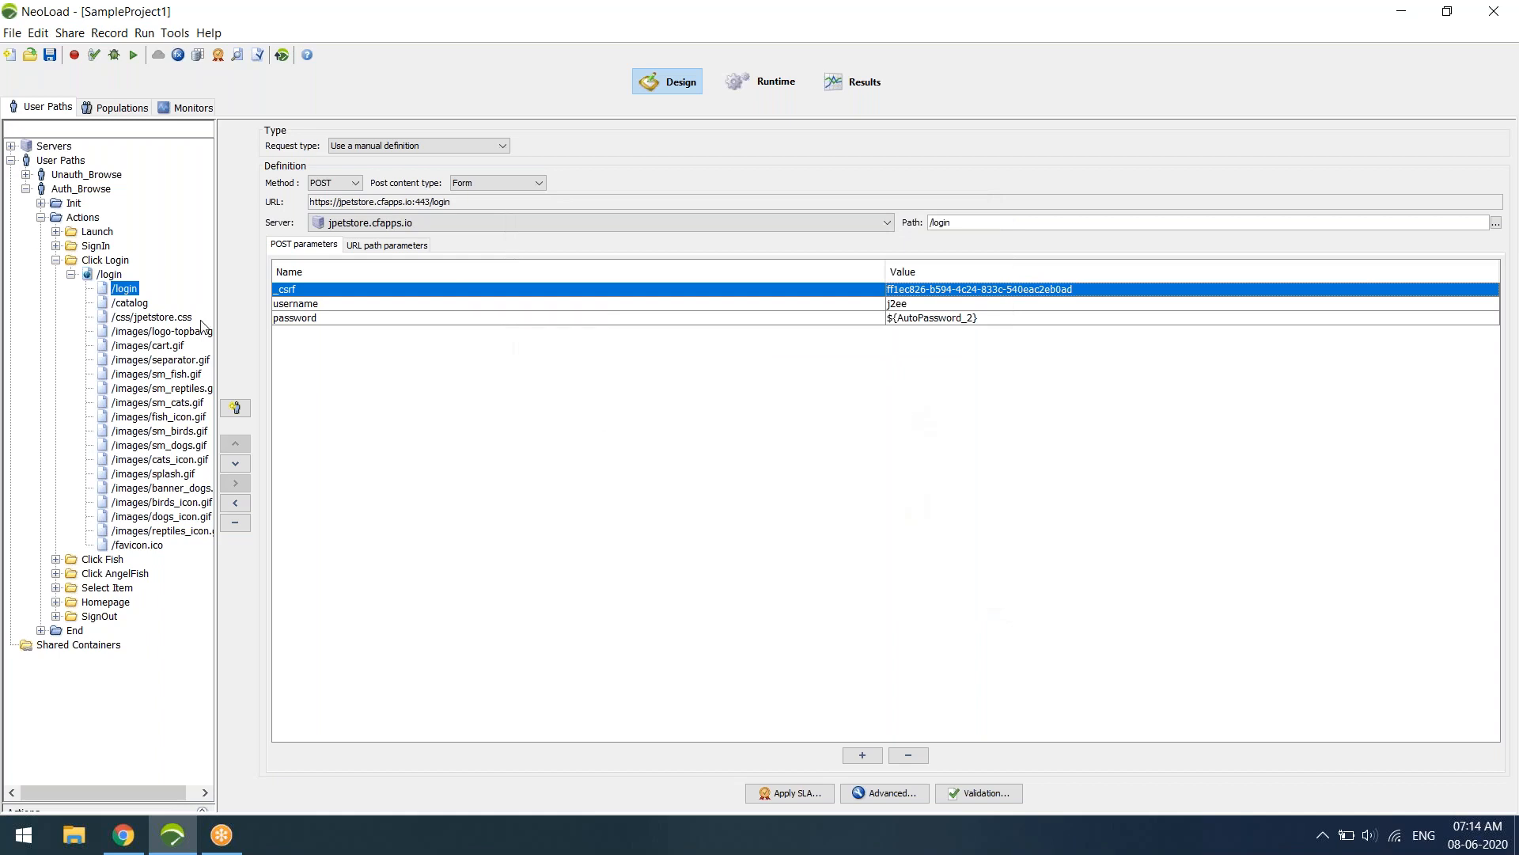
left_click(70, 275)
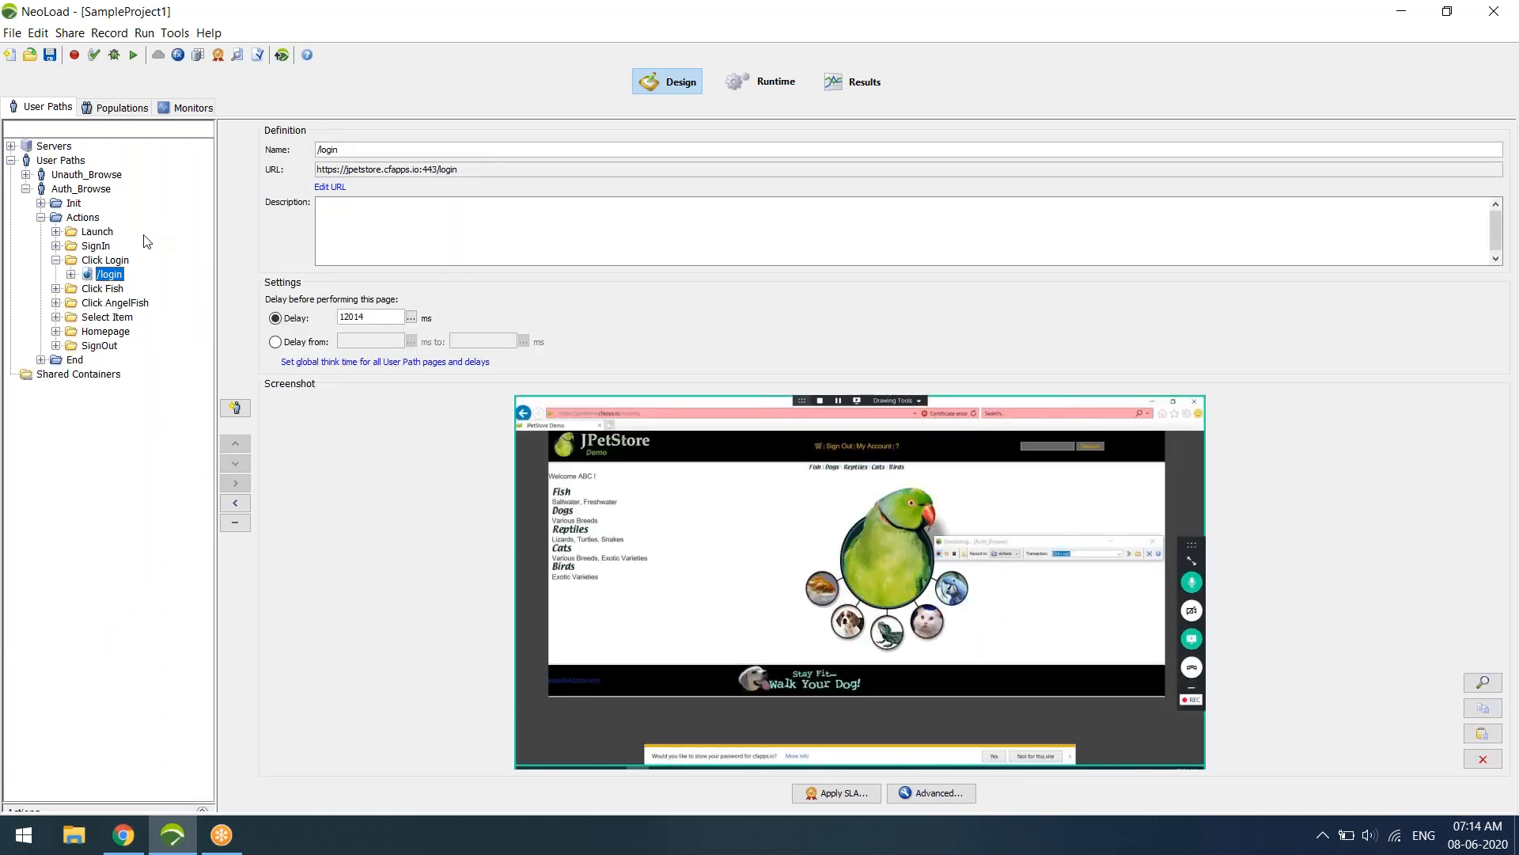
Flag the requests whose recorded response contains the copied _csrf token
left_click(259, 55)
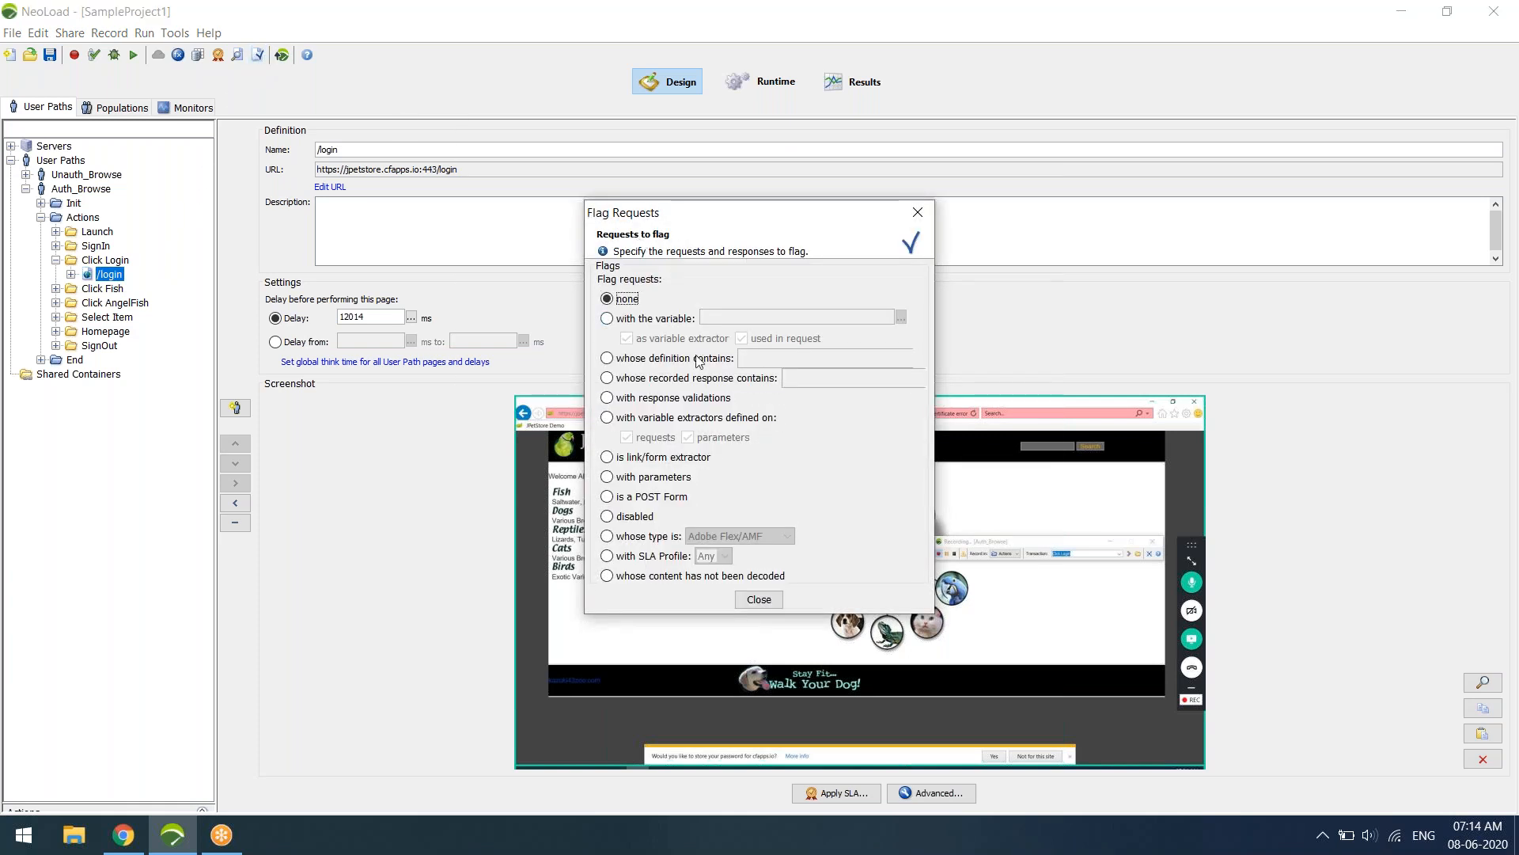
left_click(698, 380)
left_click(840, 386)
key("ctrl+v")
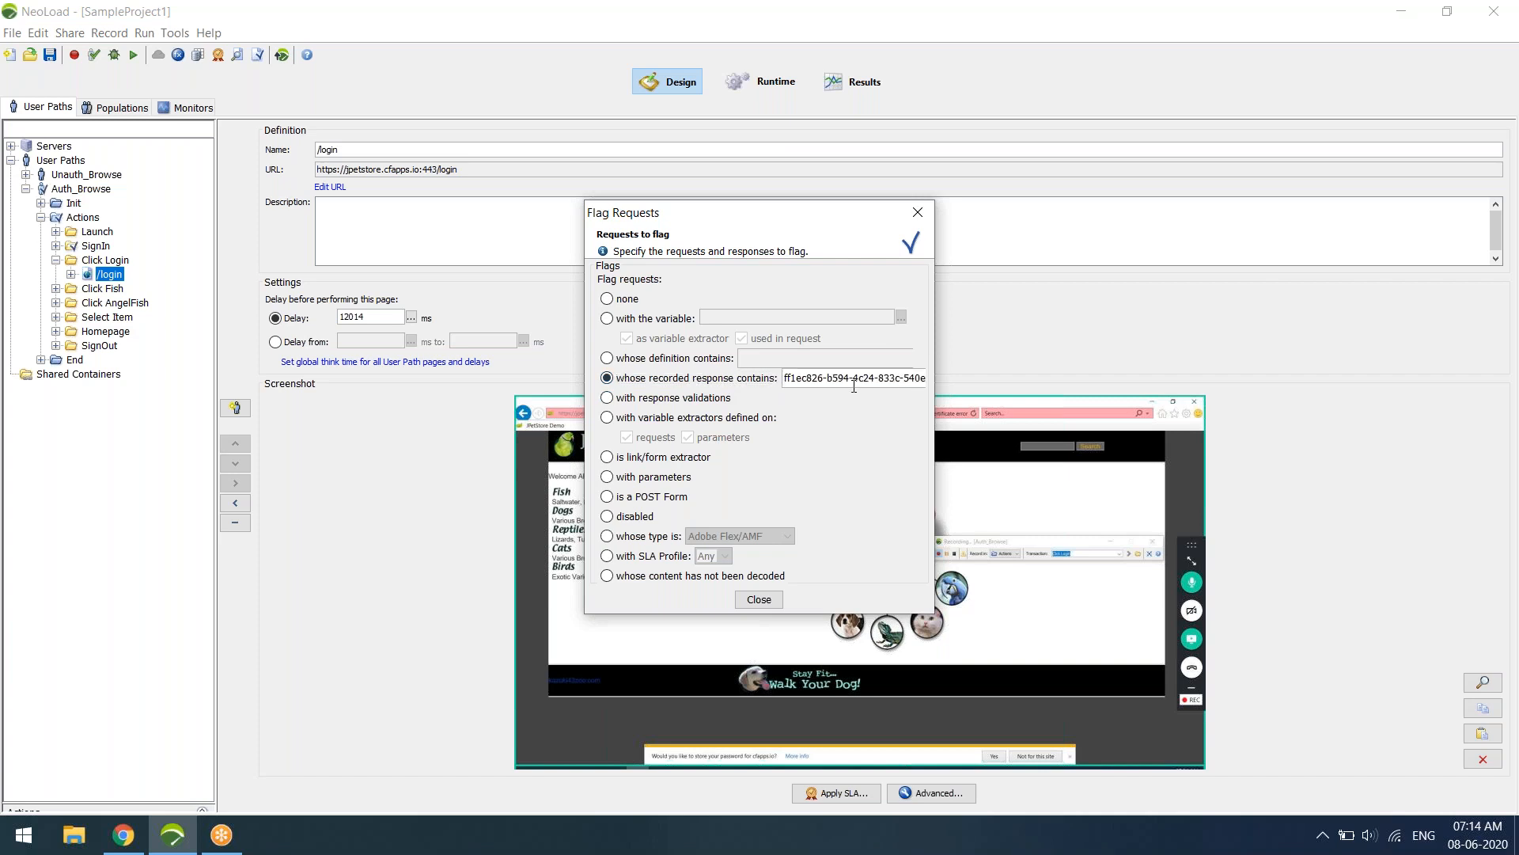
left_click(758, 600)
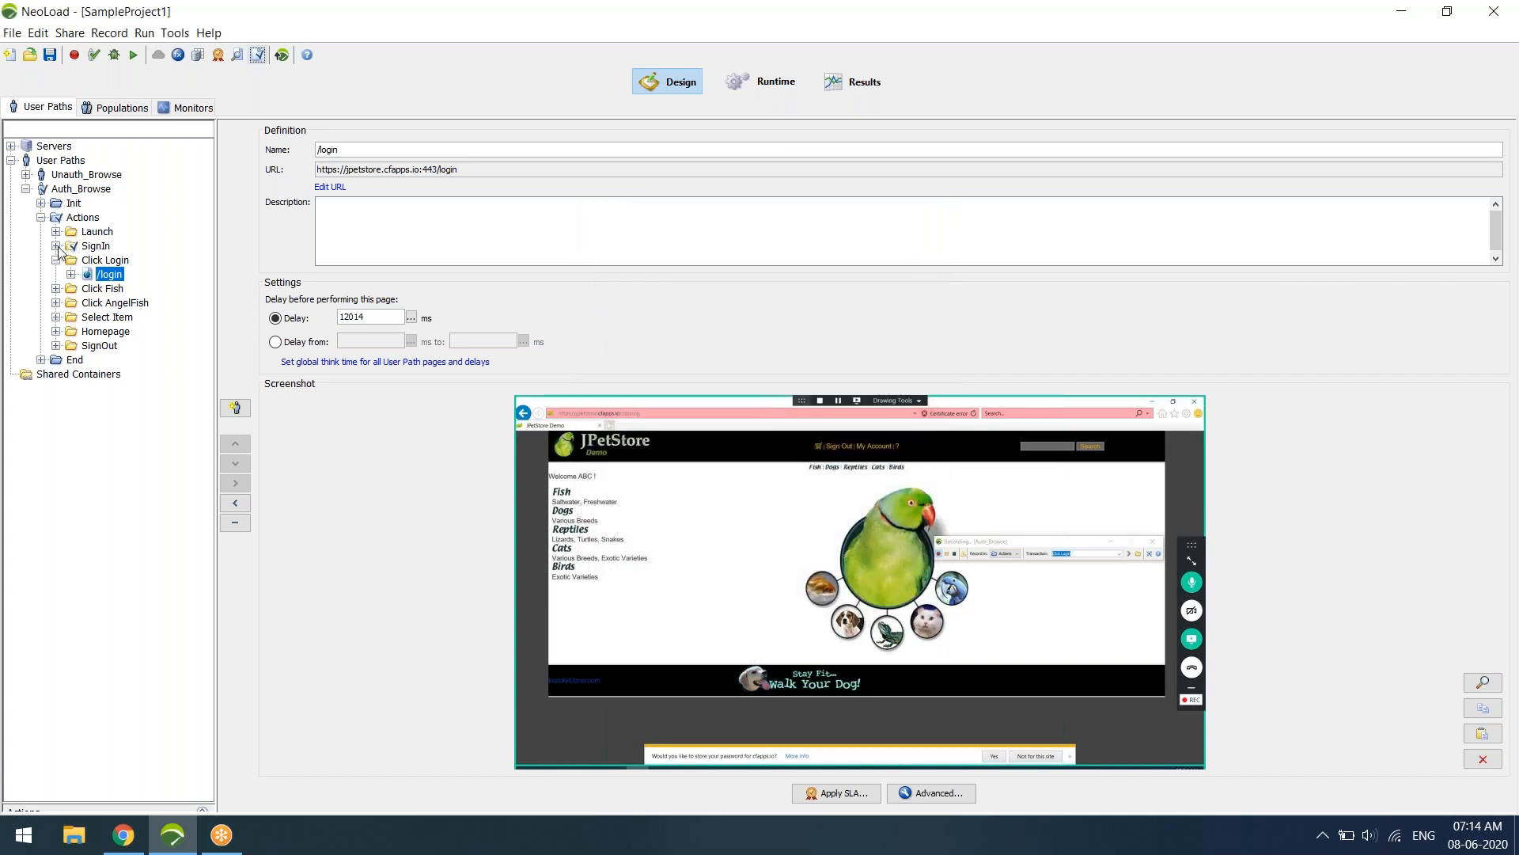
Open the advanced parameters of the flagged /login request under SignIn in Auth_Browse
left_click(56, 246)
left_click(72, 260)
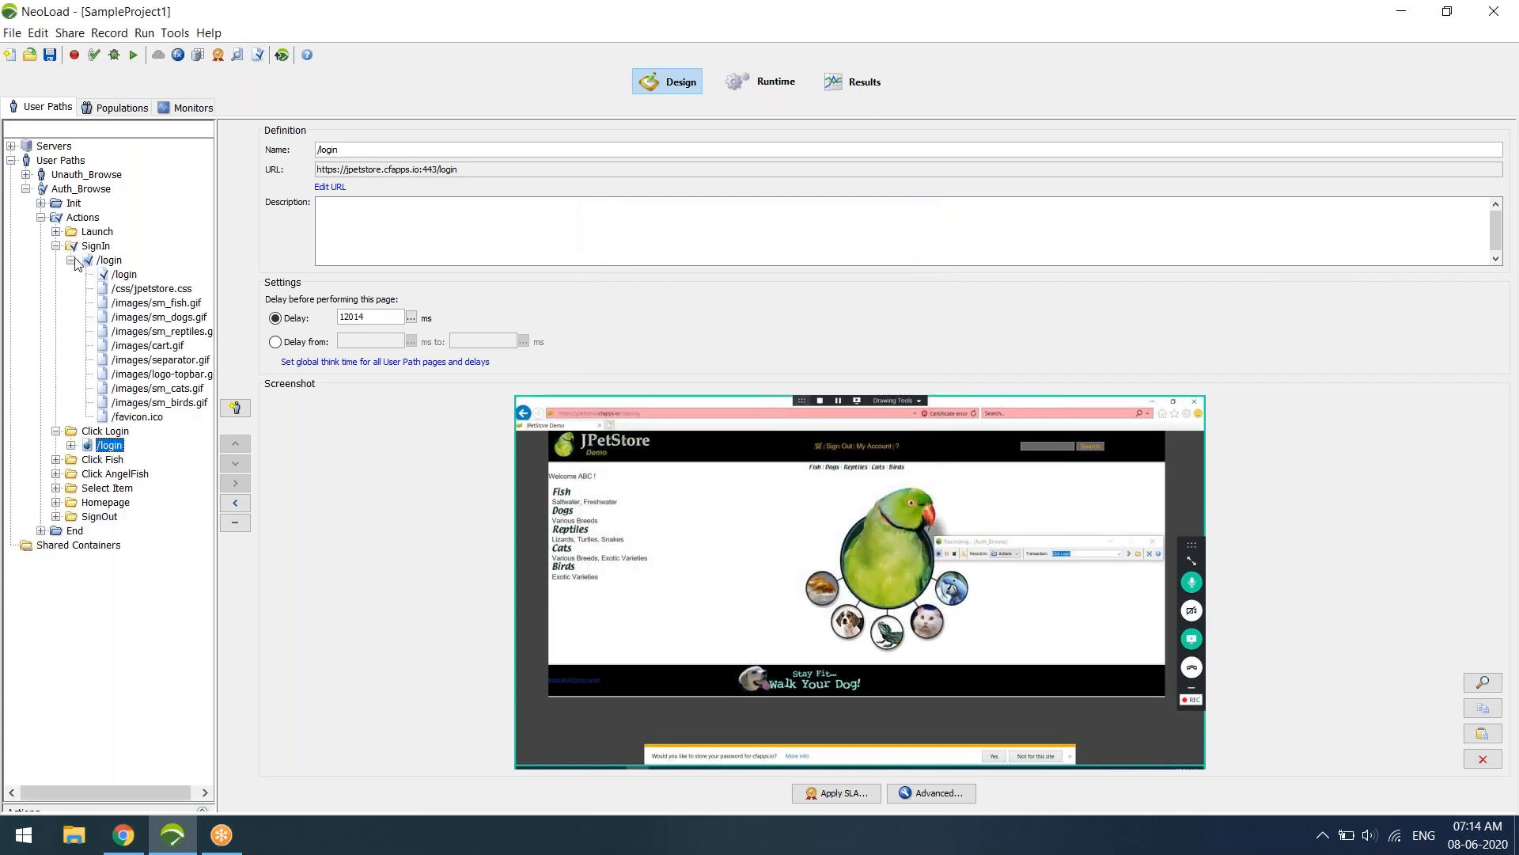
left_click(125, 275)
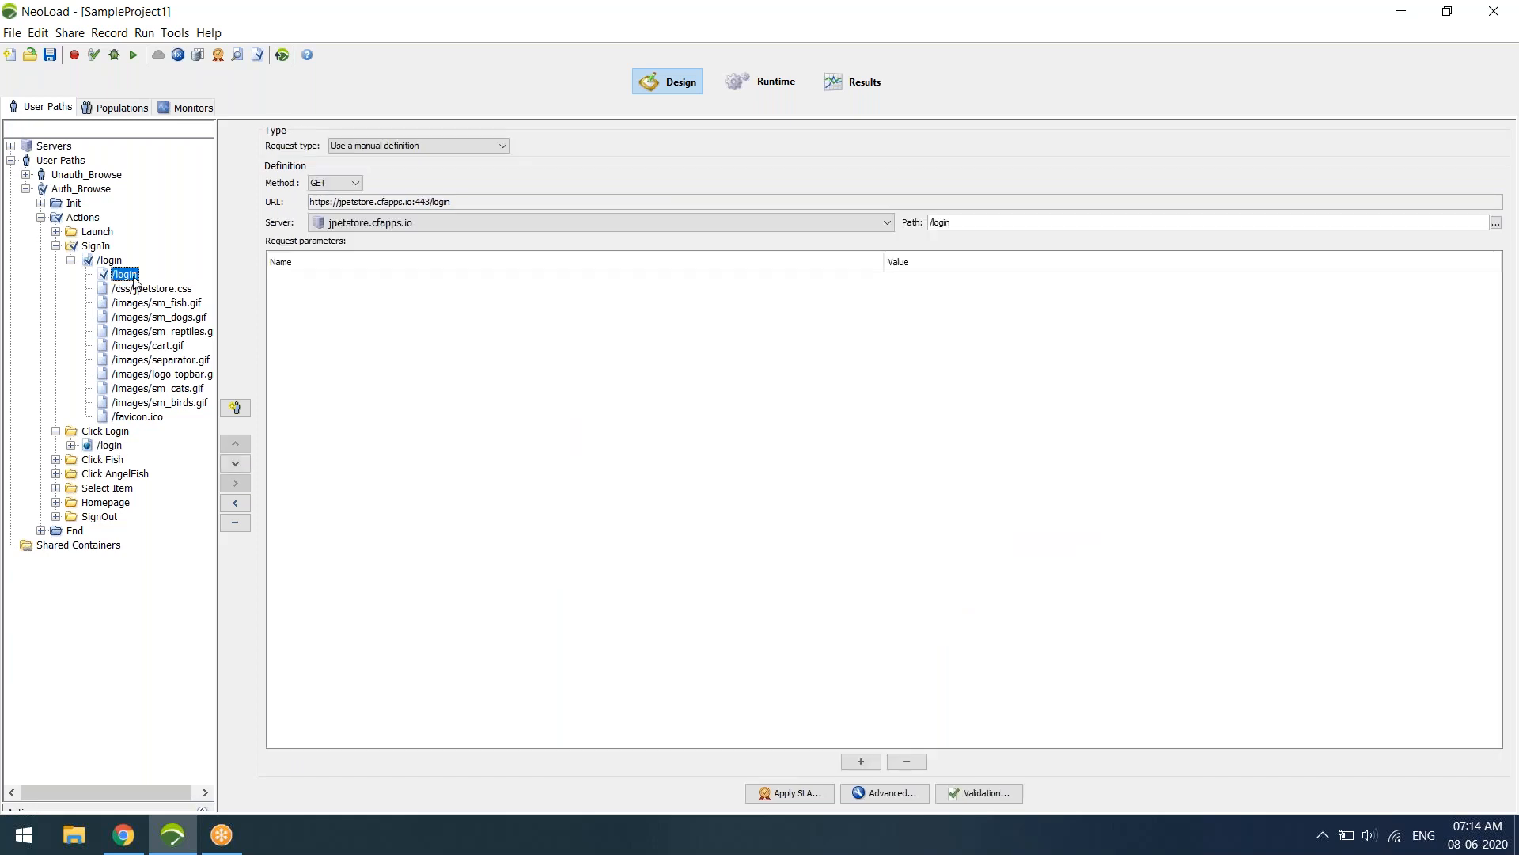
left_click(887, 793)
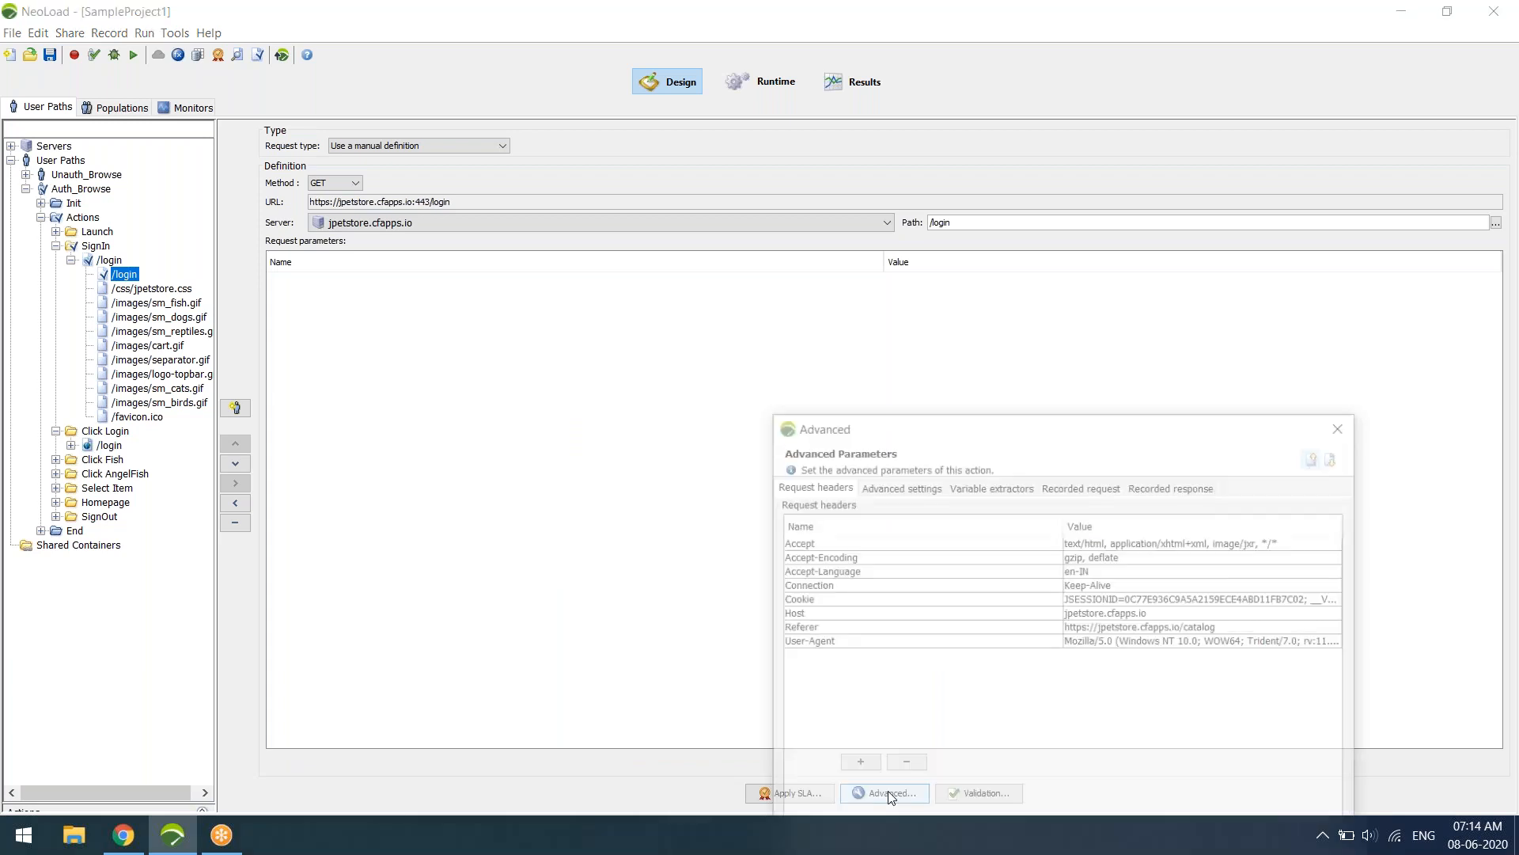
left_click_drag(1029, 426, 1025, 189)
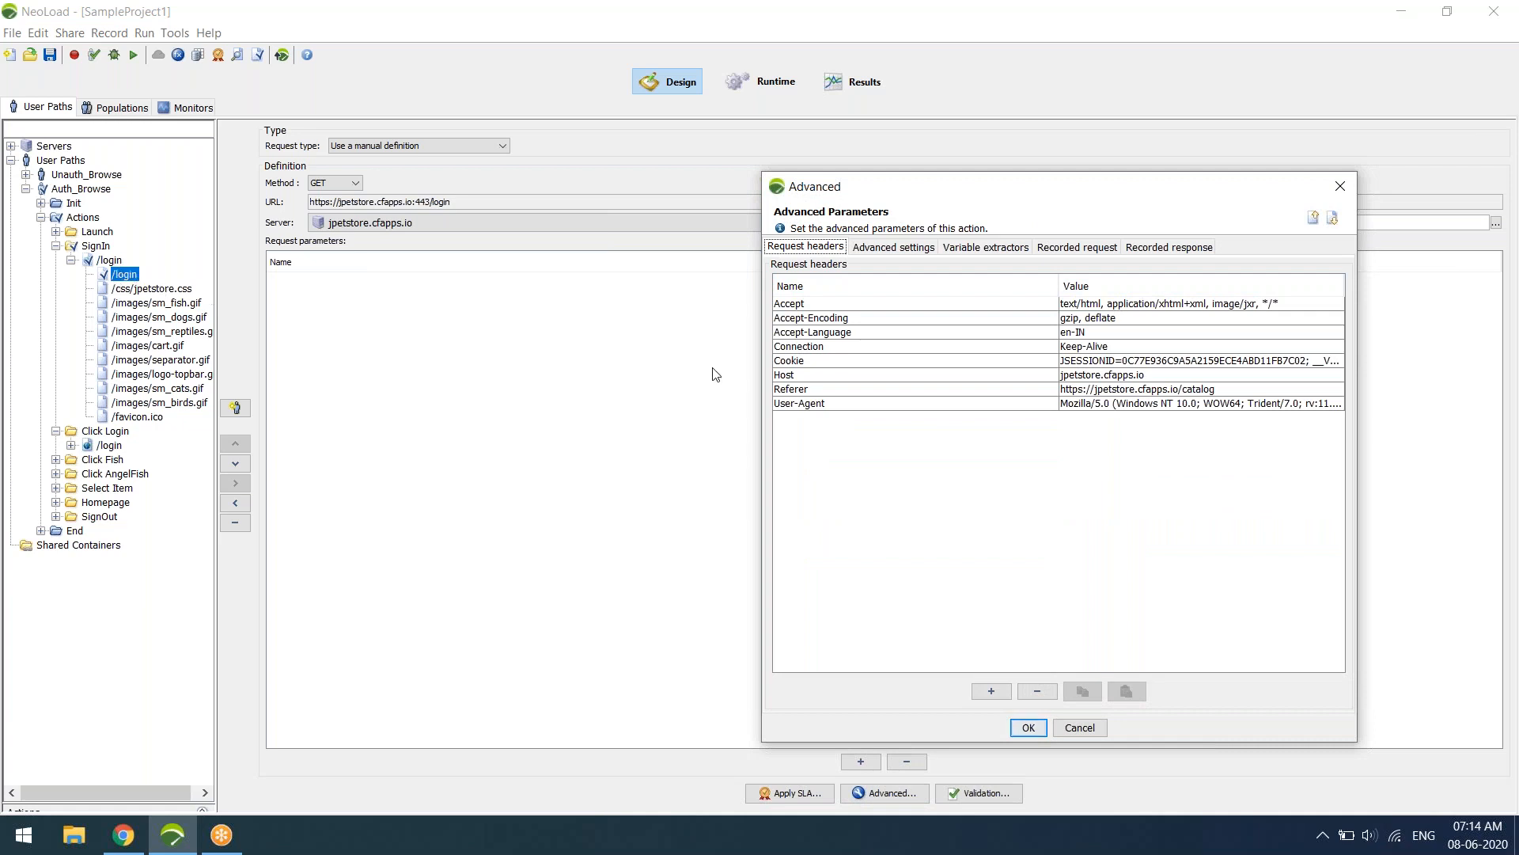
Review the SignIn /login request's headers, advanced settings, variable extractors, recorded request and recorded response
left_click_drag(962, 307, 959, 397)
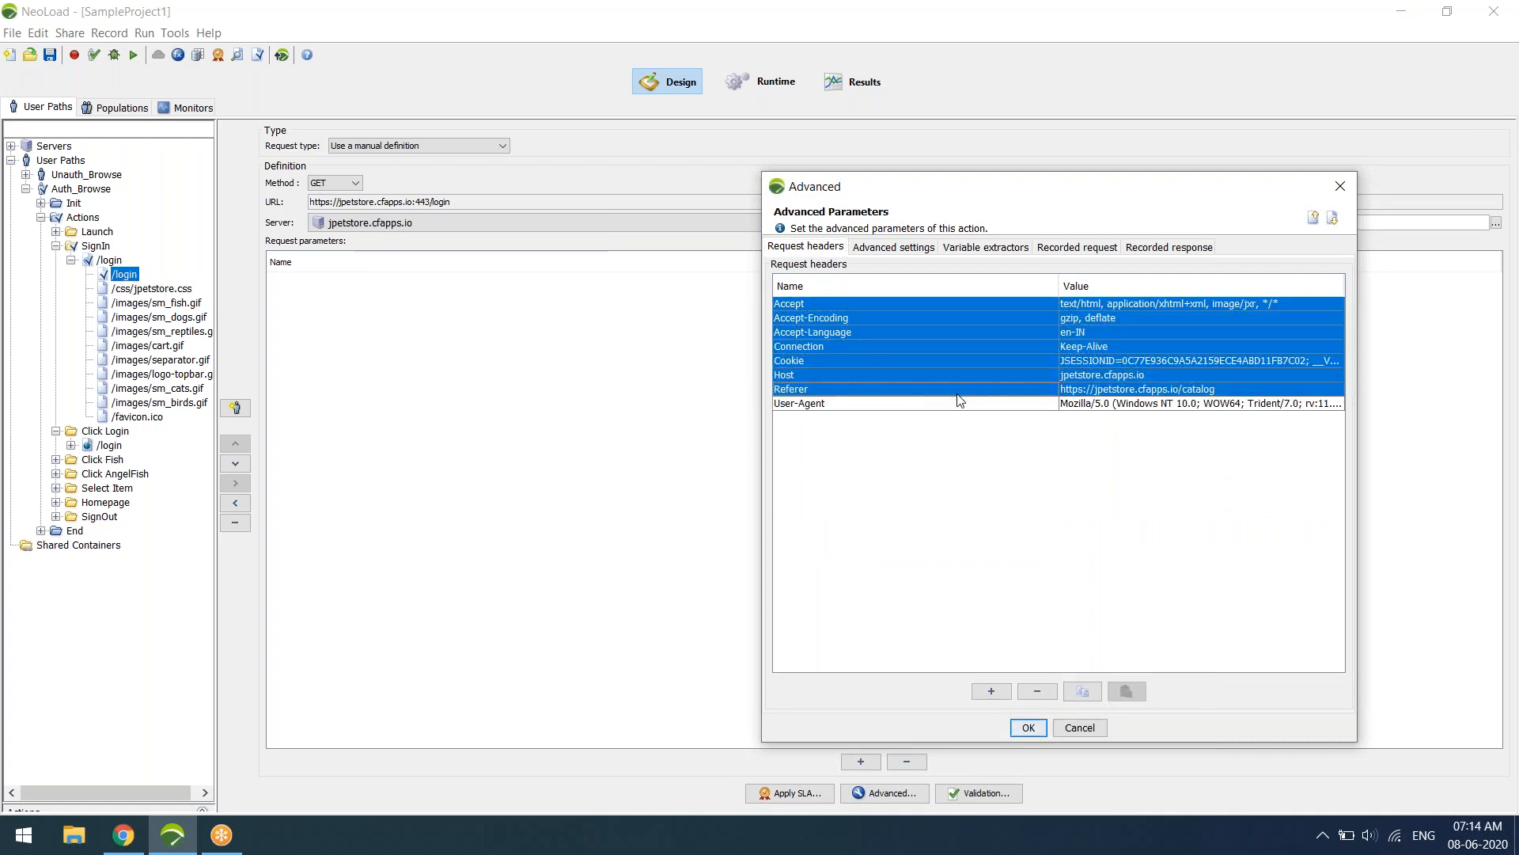
left_click(954, 404)
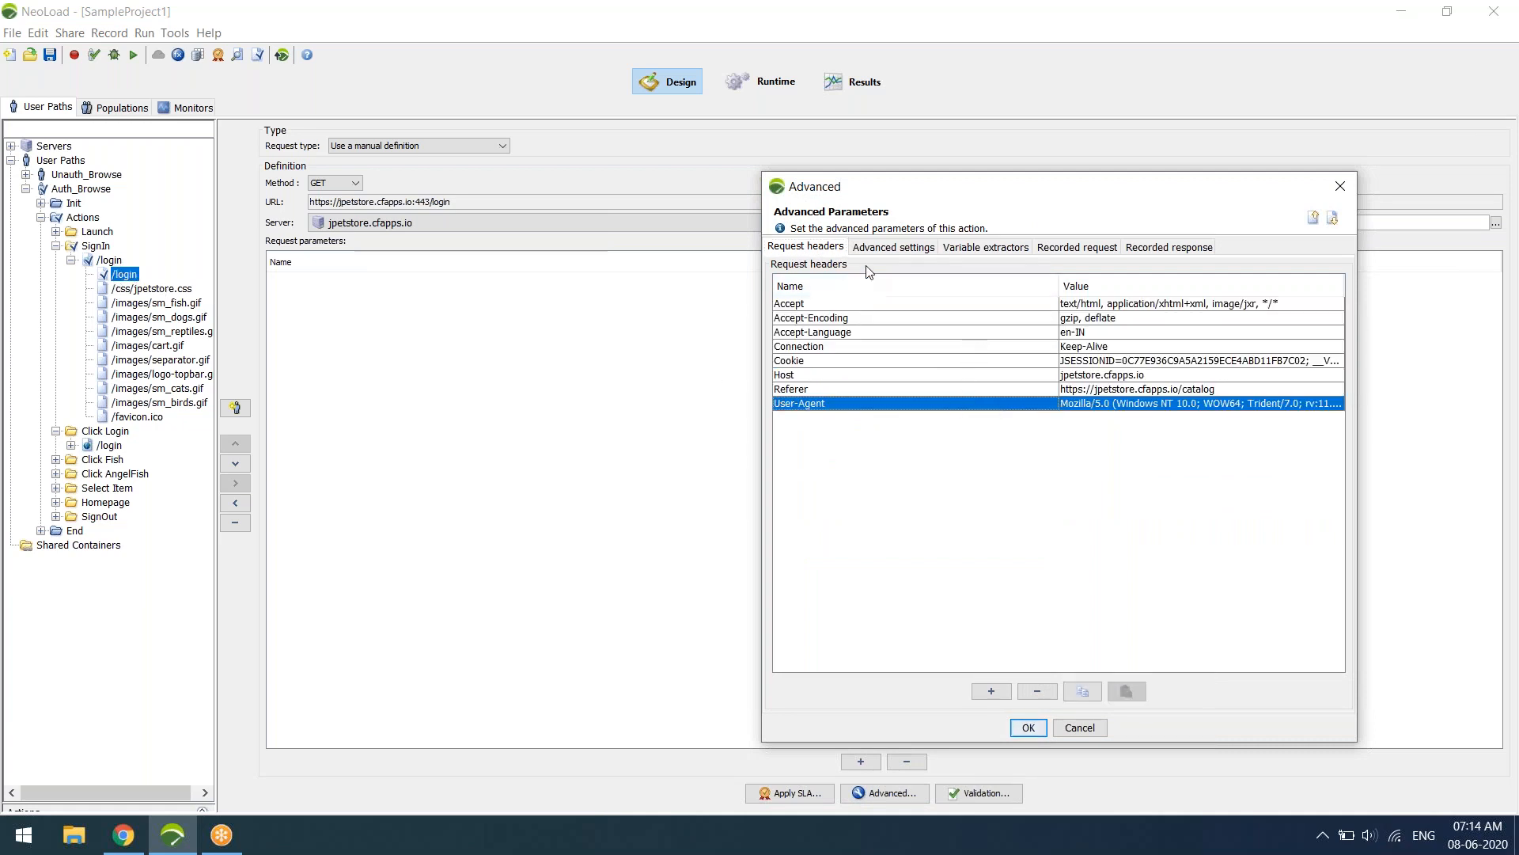
left_click(884, 250)
left_click(977, 251)
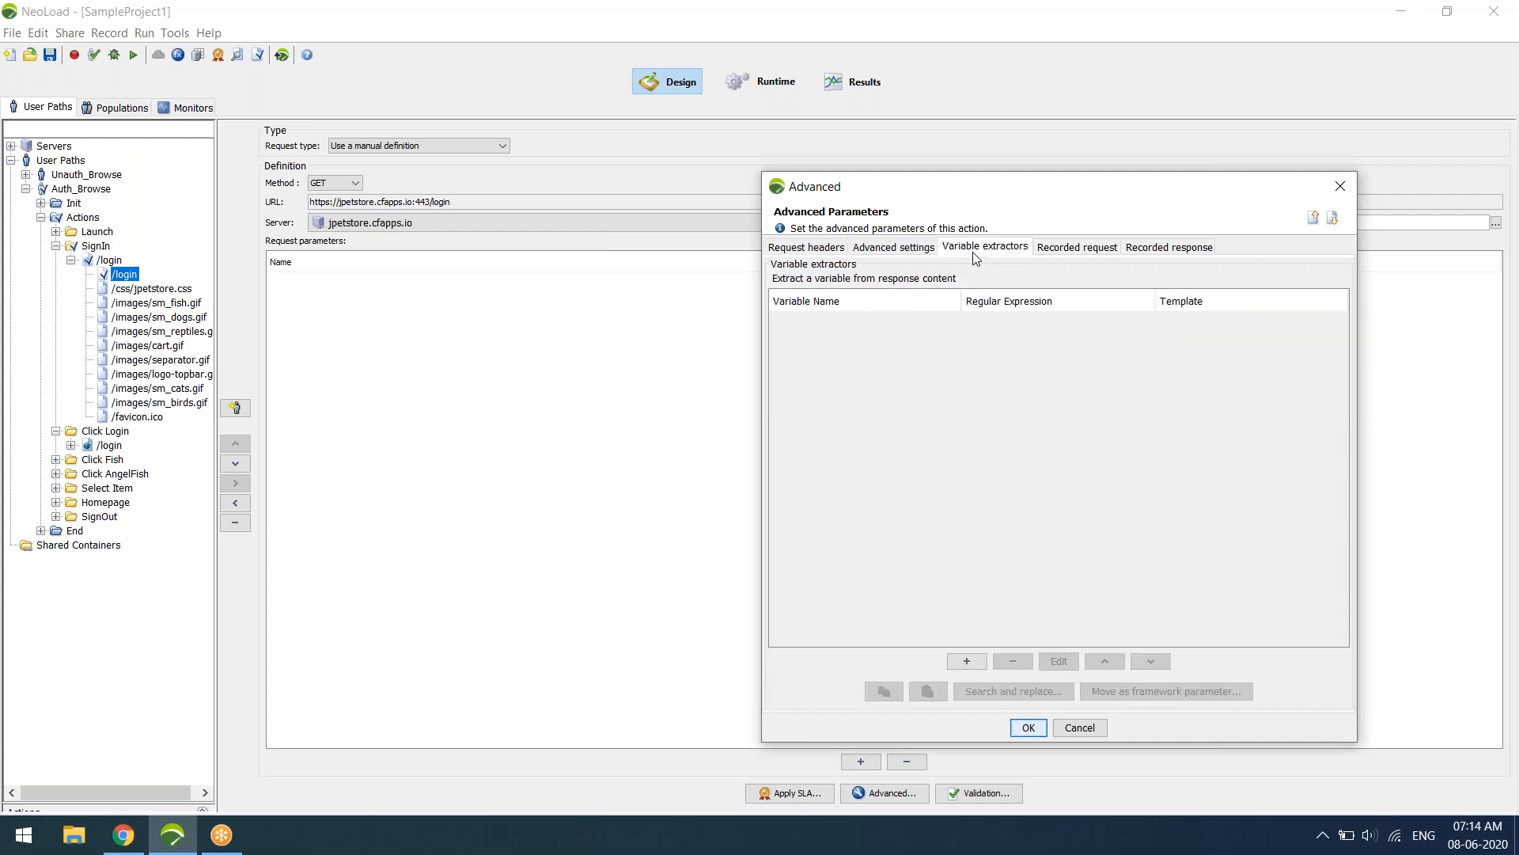
left_click(1096, 247)
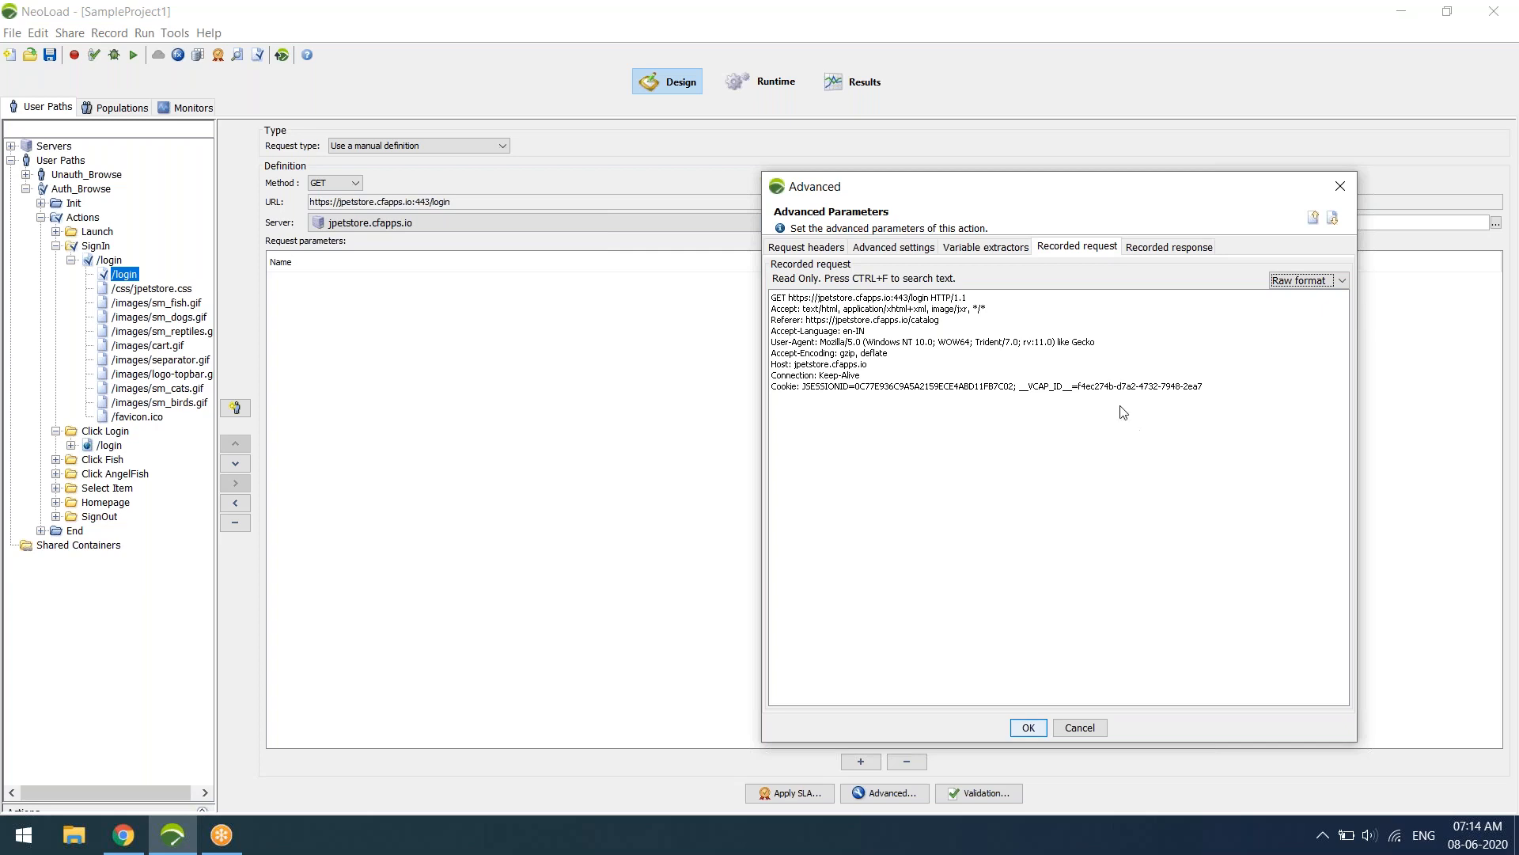
left_click(1175, 246)
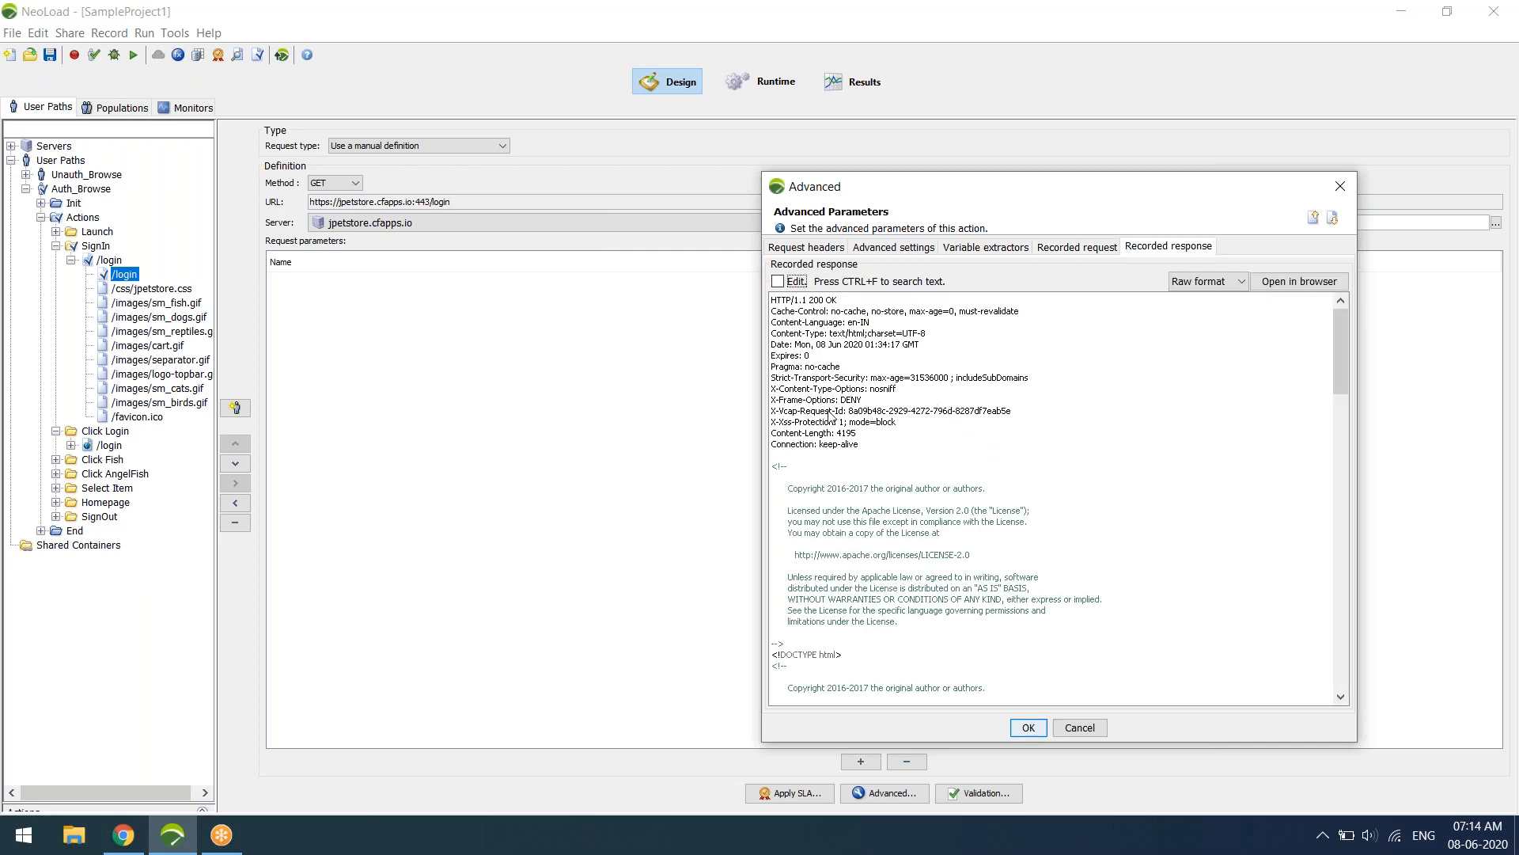
left_click(982, 248)
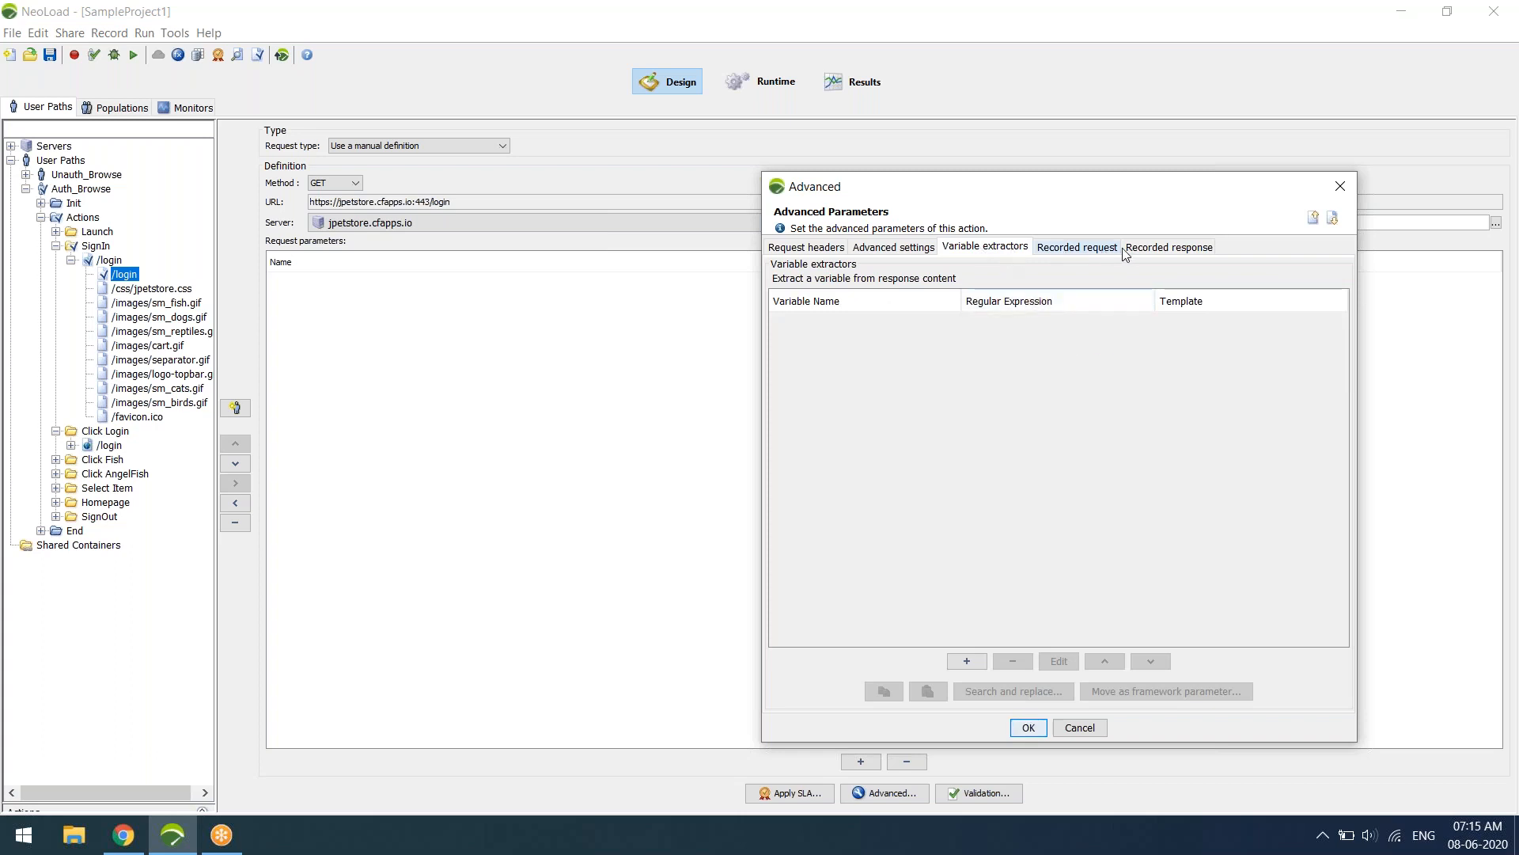
Search the recorded response of SignIn's /login request for the copied _csrf token
left_click(1181, 249)
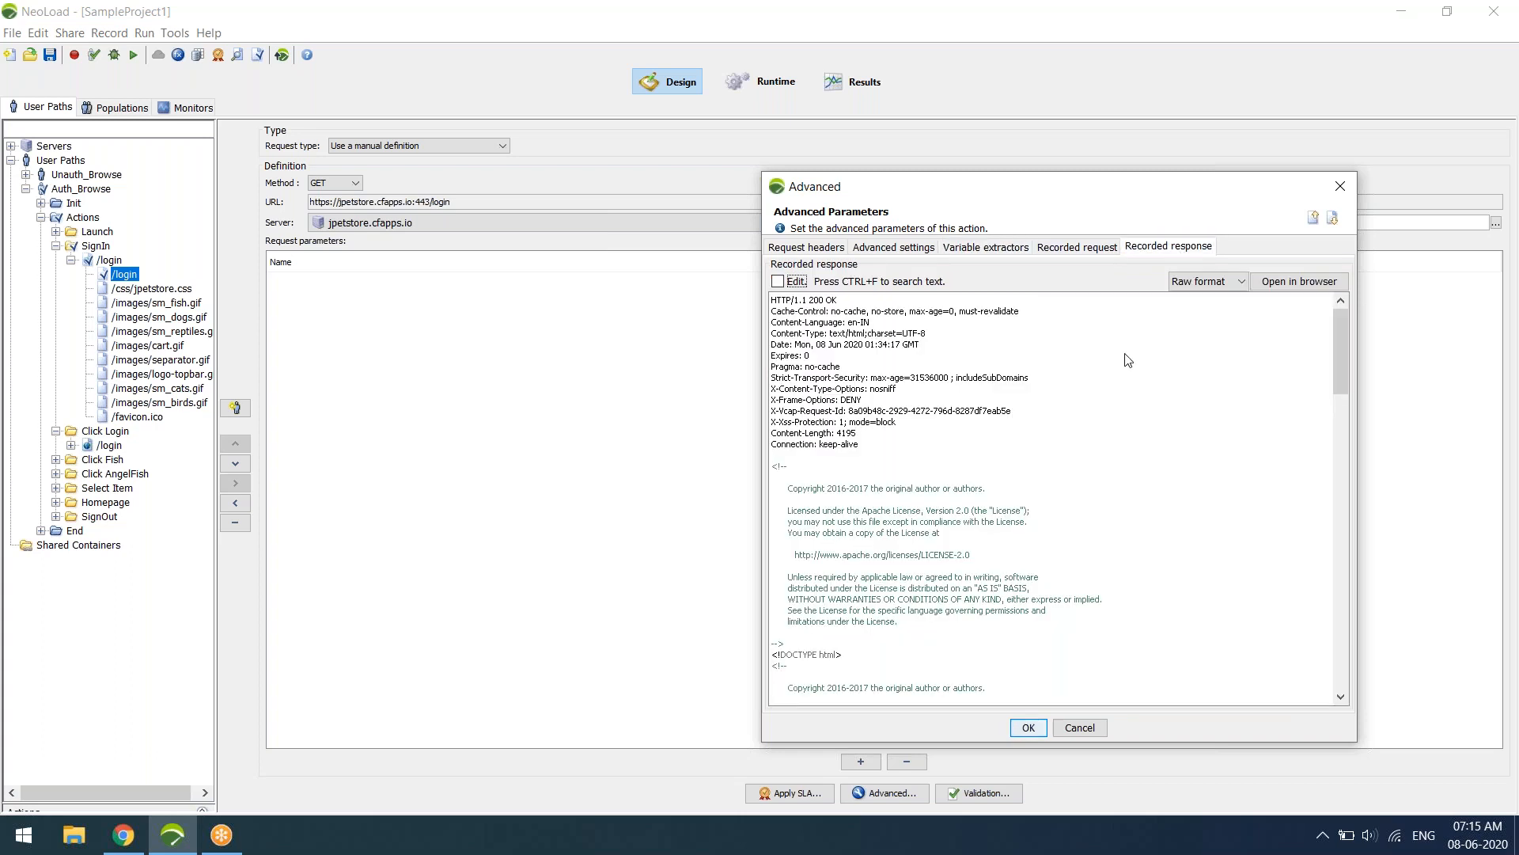
key("ctrl+f")
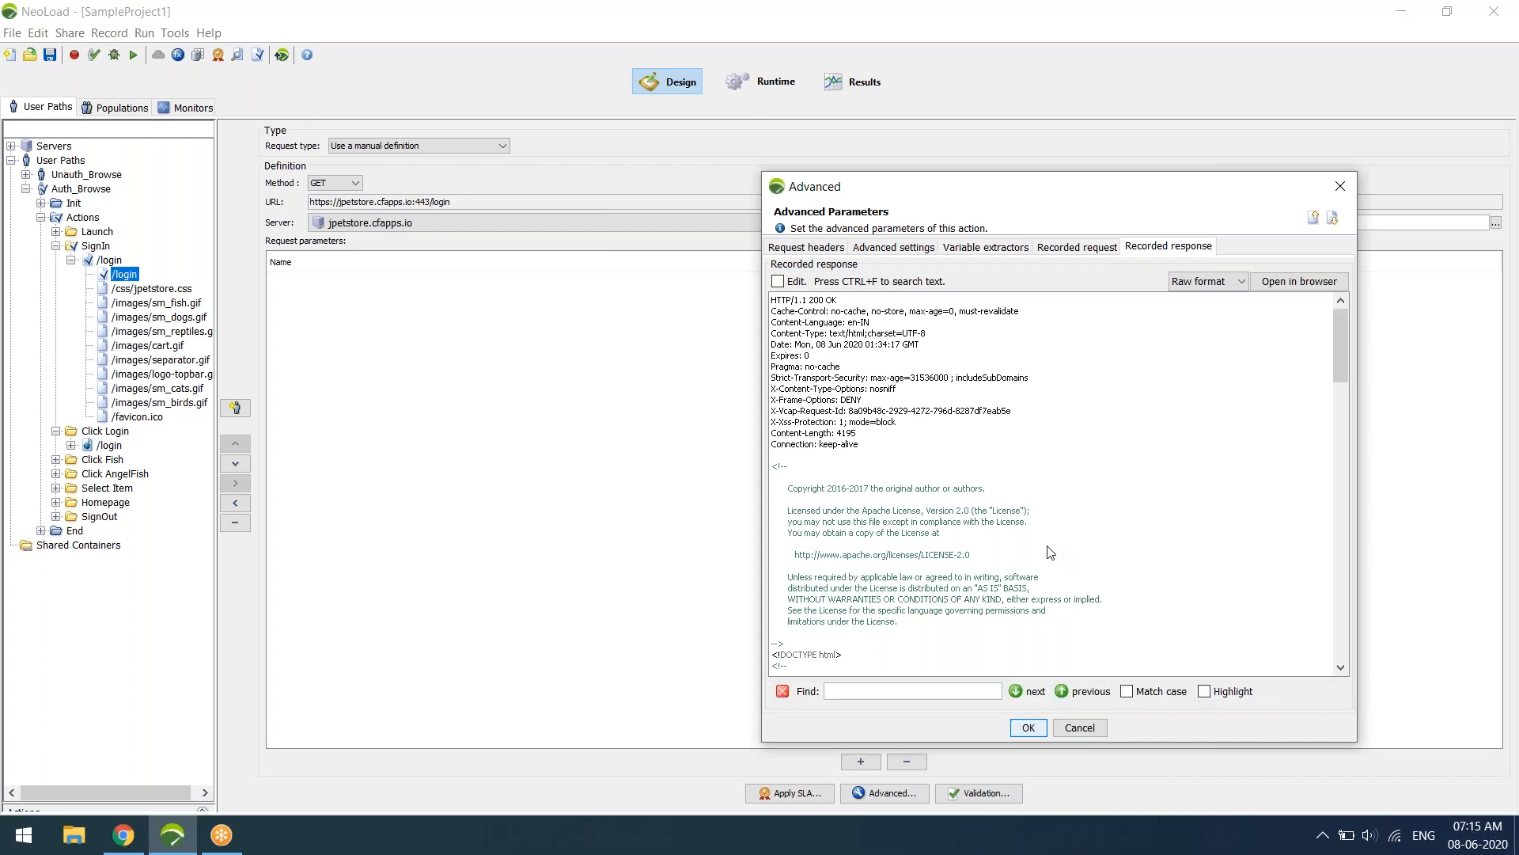
key("ctrl+v")
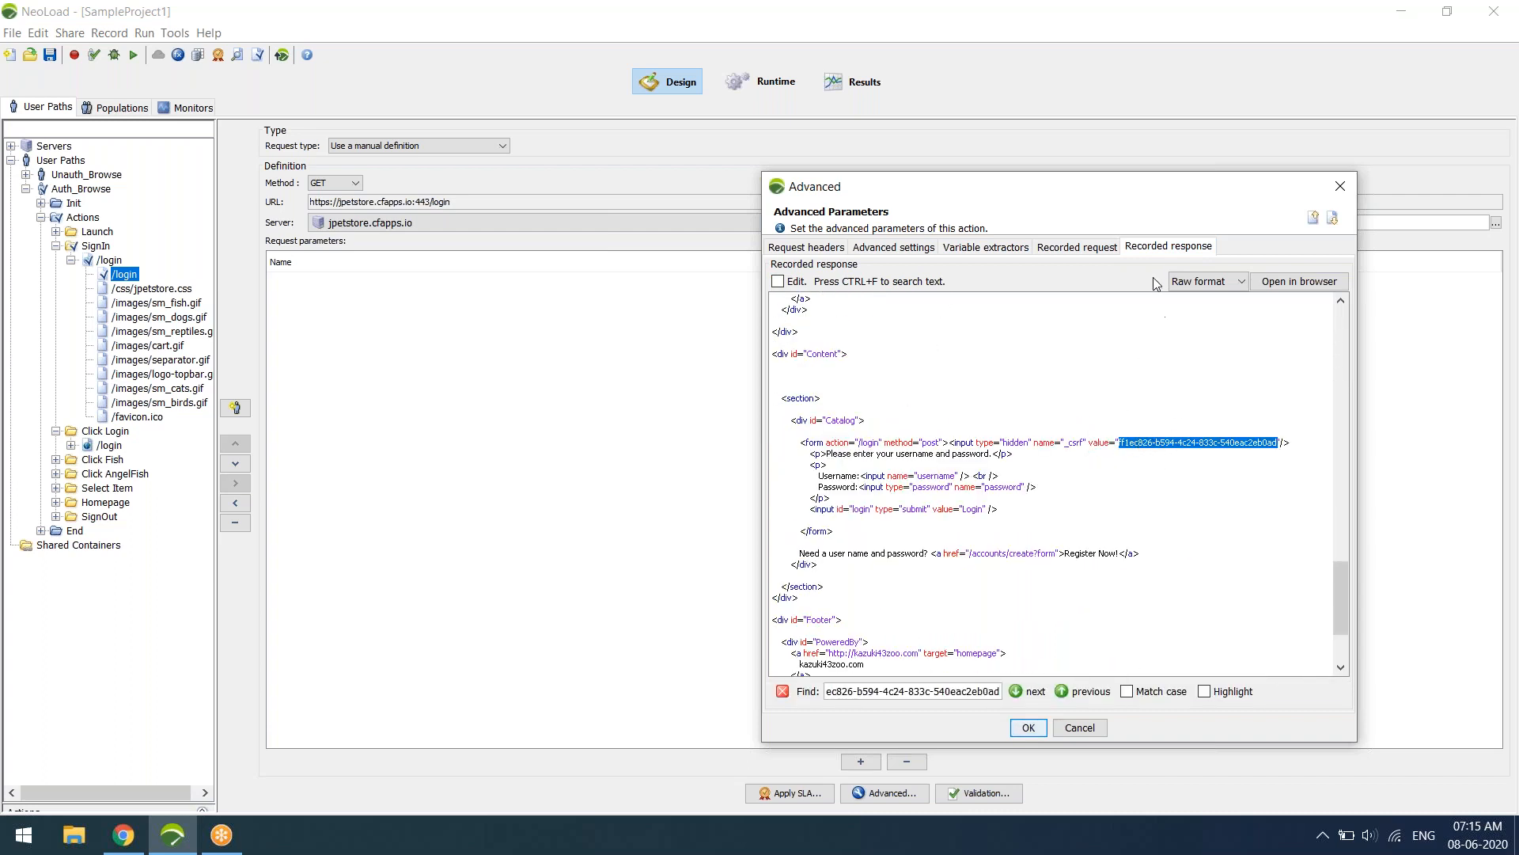
Add a variable extractor to SignIn's /login request and name the variable c_CSRF
left_click(987, 250)
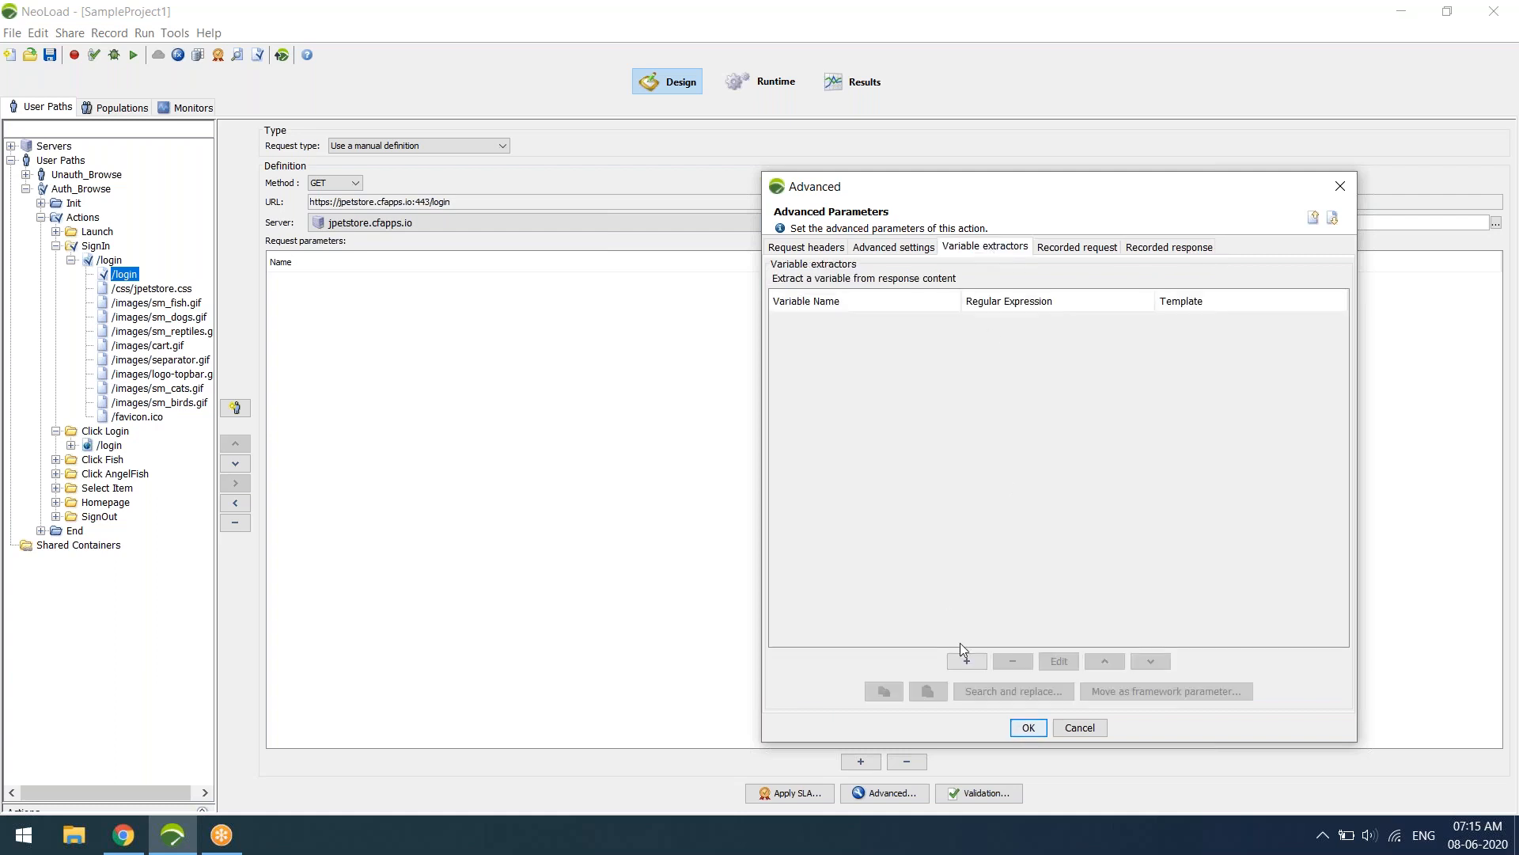
left_click(967, 661)
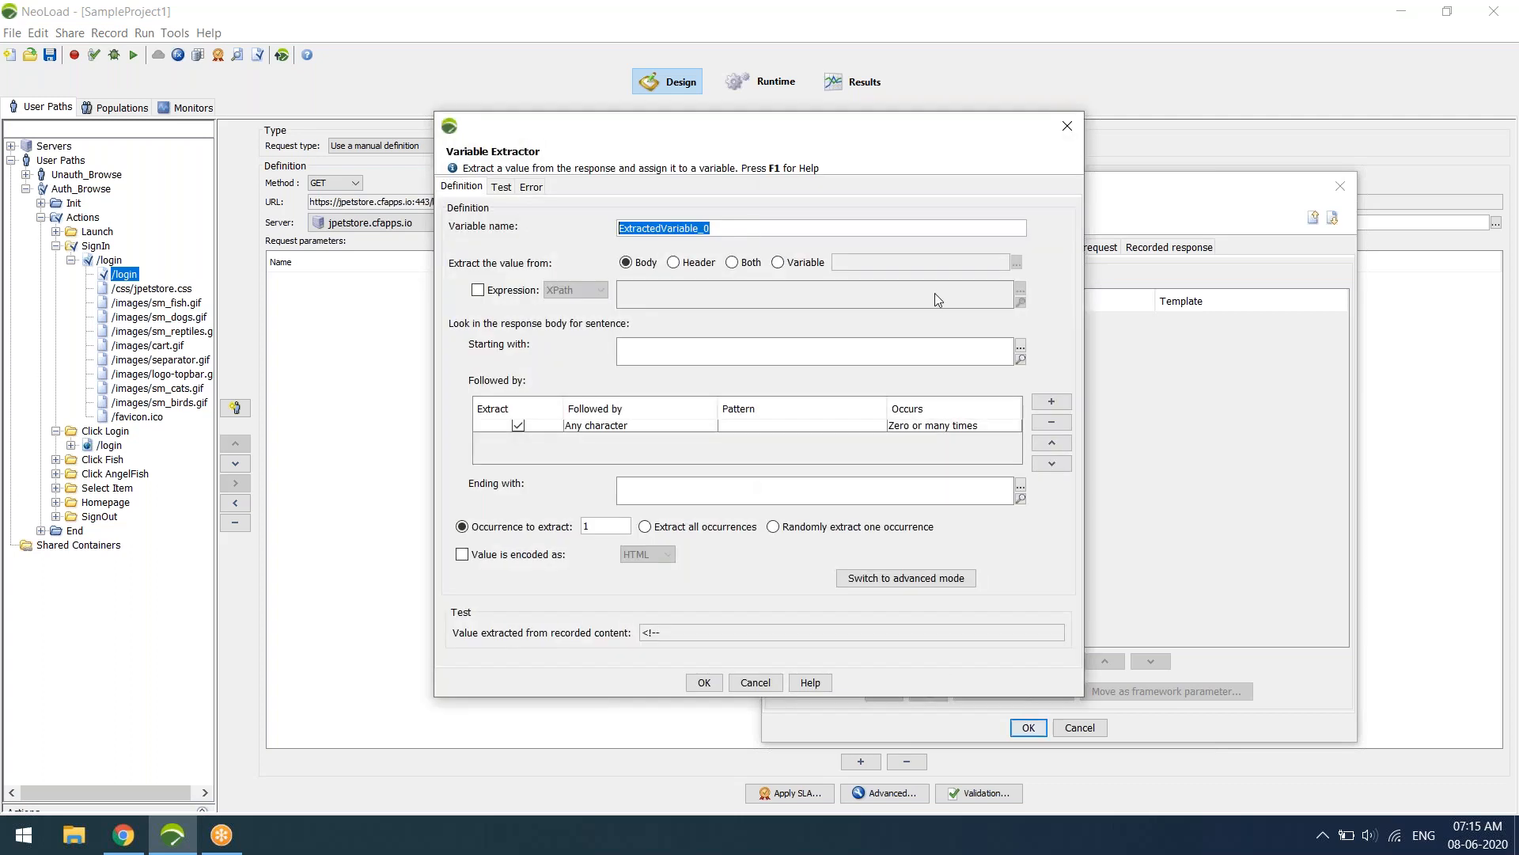
type("c_CSRD")
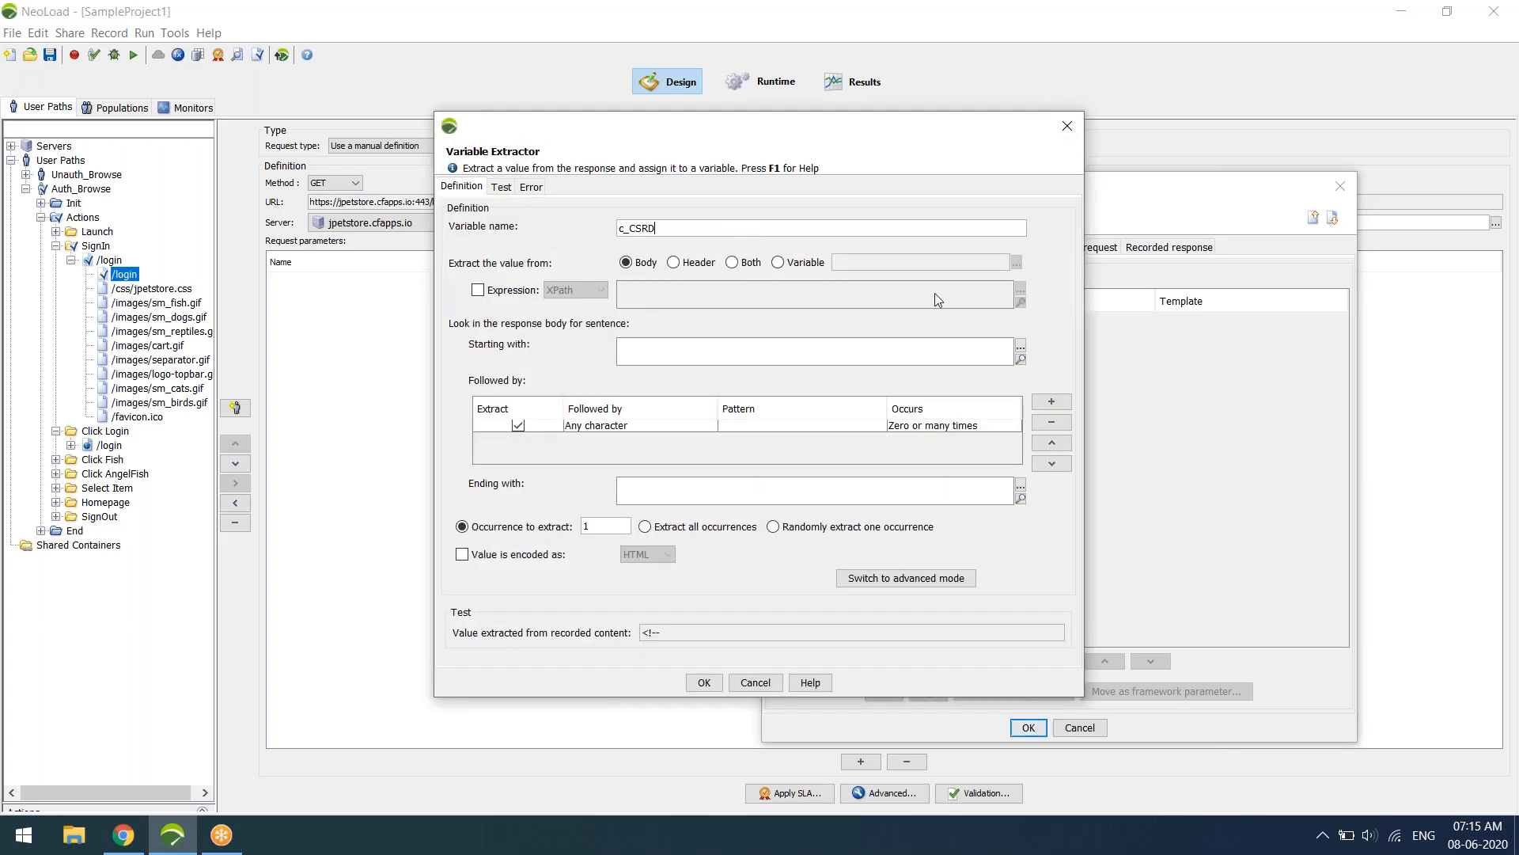
key("BackSpace")
type("F")
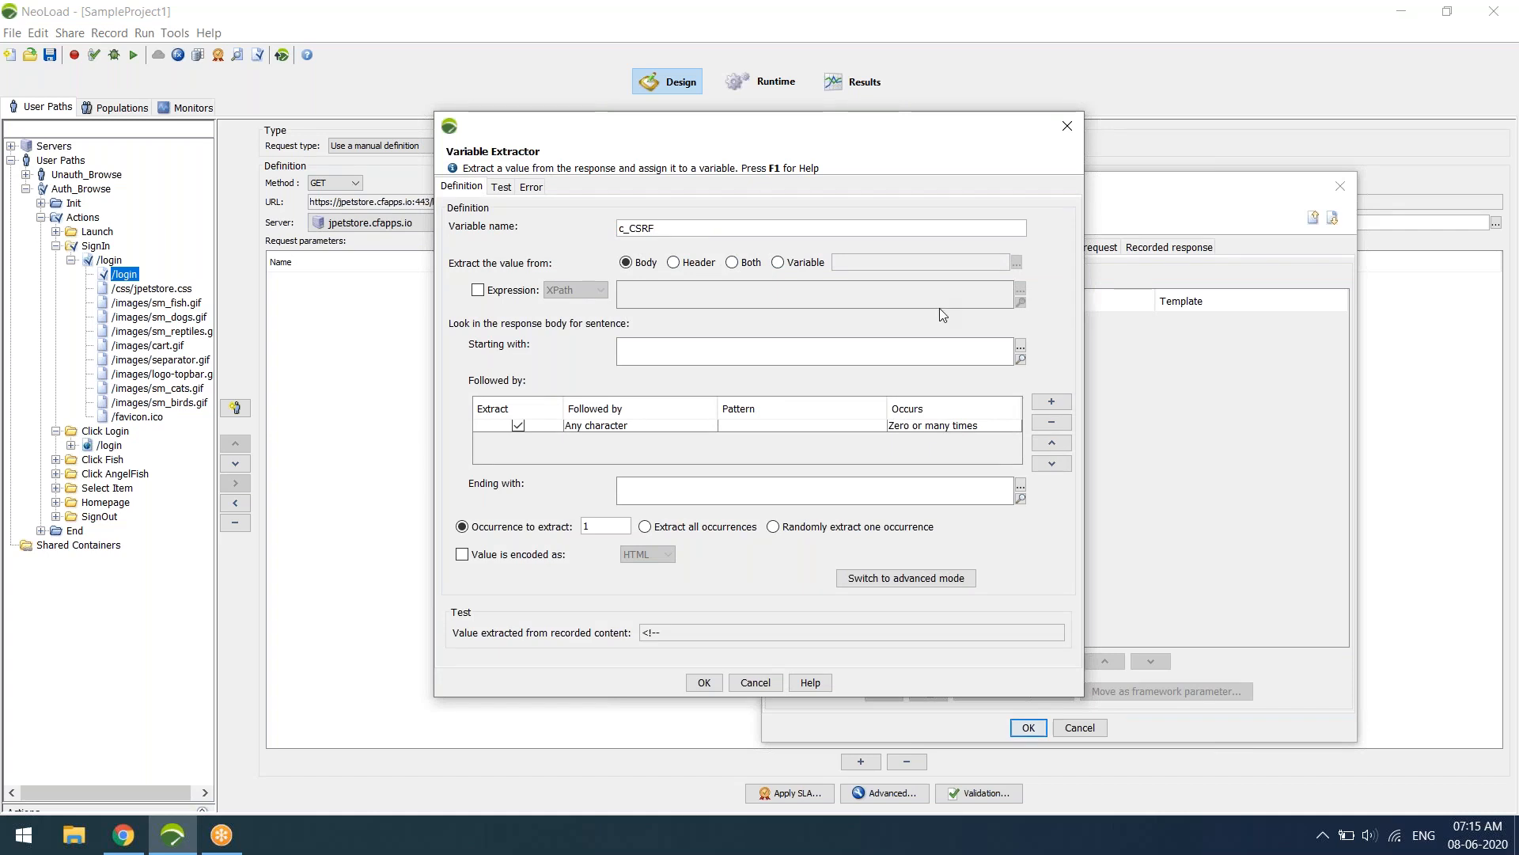
Find the _csrf token in the response text and pick <input type="hidden" name="_csrf" value=" as the extractor's starting text
left_click(937, 353)
left_click(1021, 359)
key("ctrl+v")
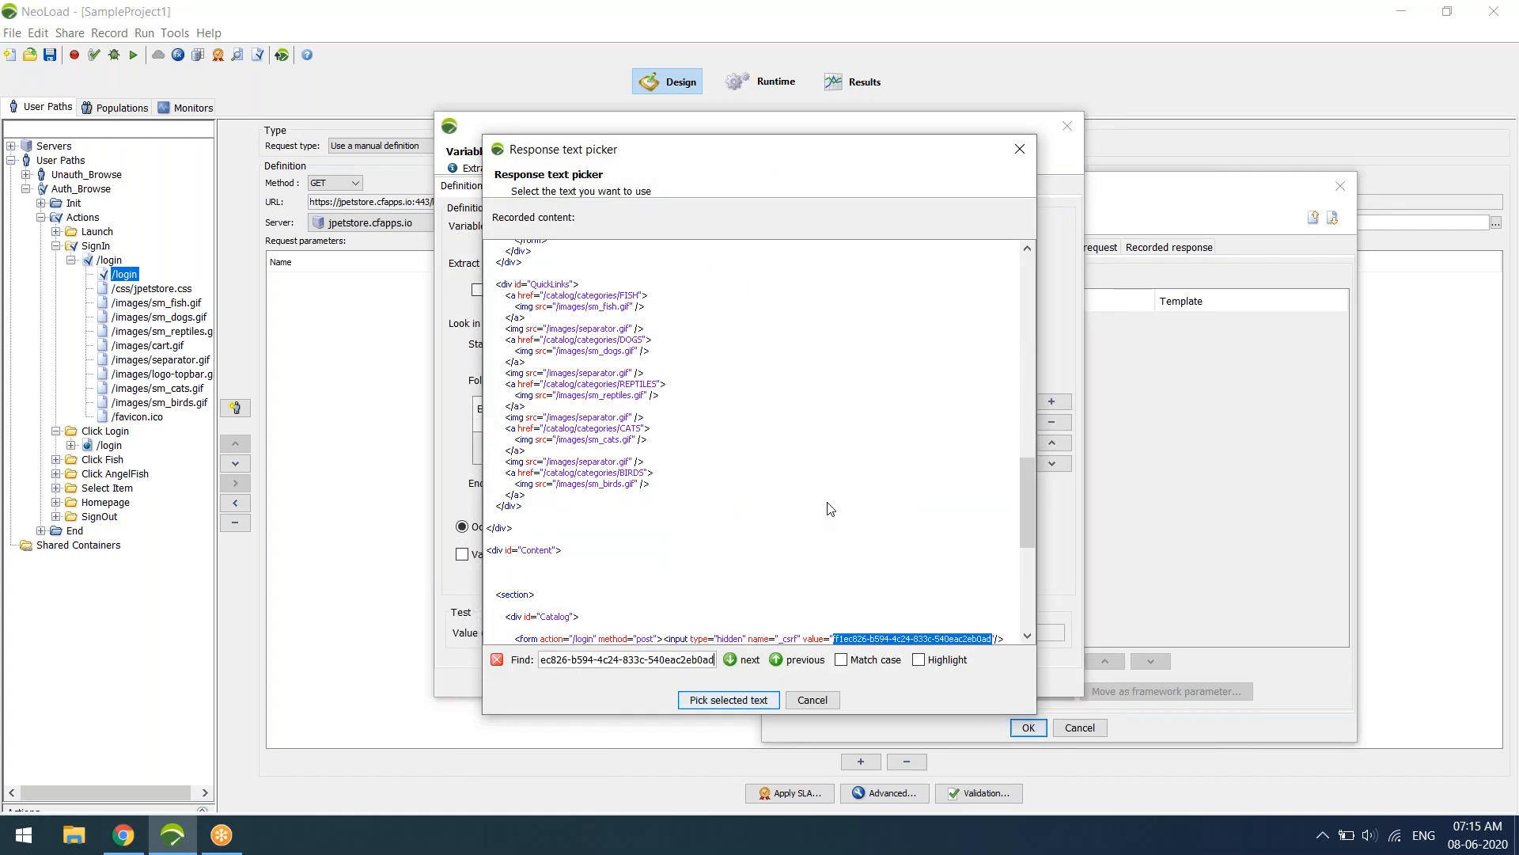
scroll(830, 509, "down", 5)
left_click_drag(835, 396, 665, 398)
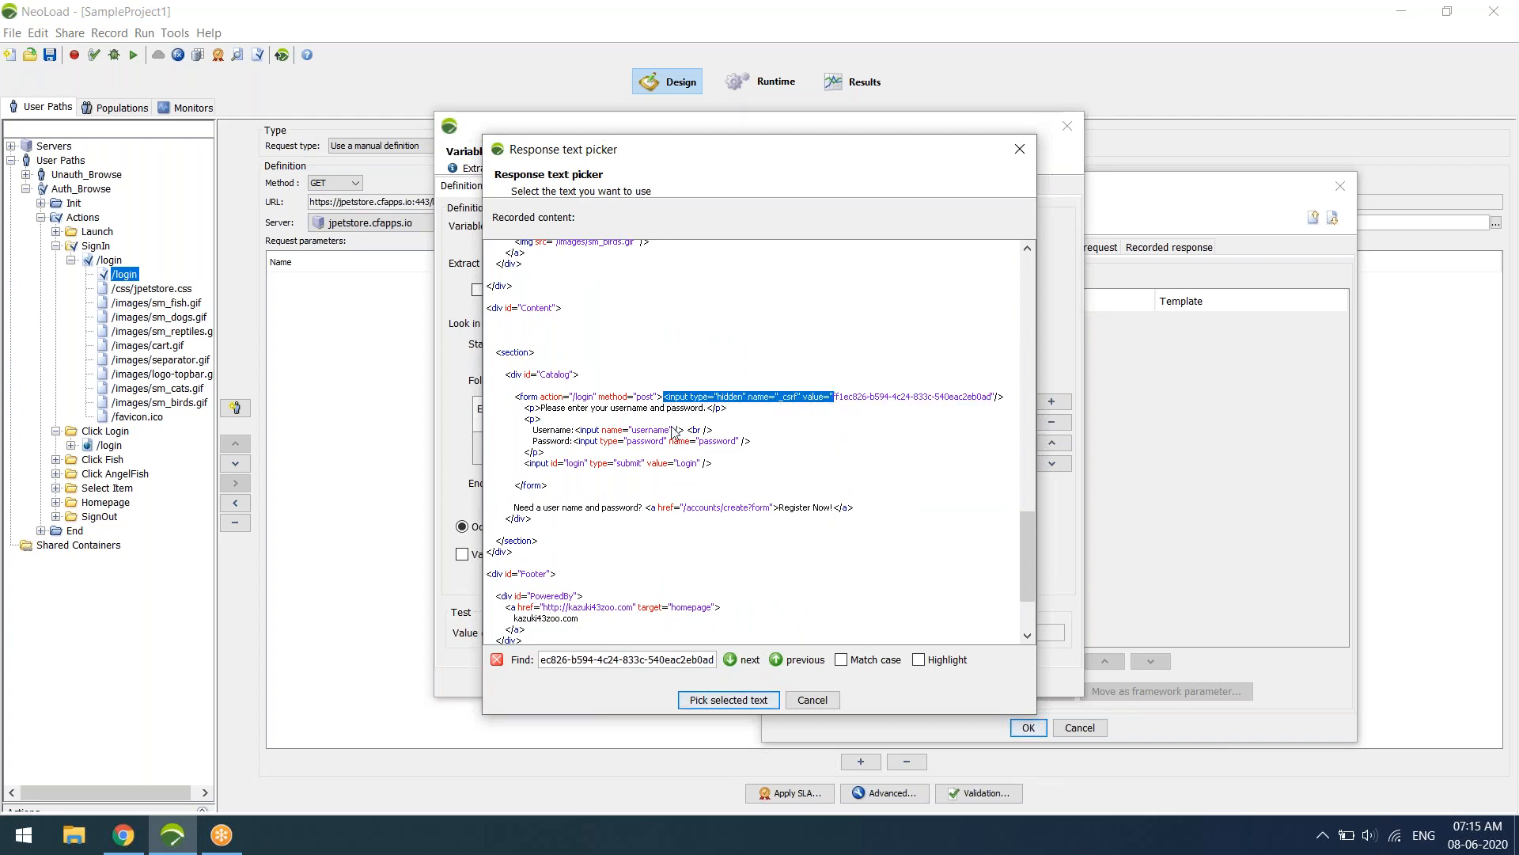
left_click(720, 700)
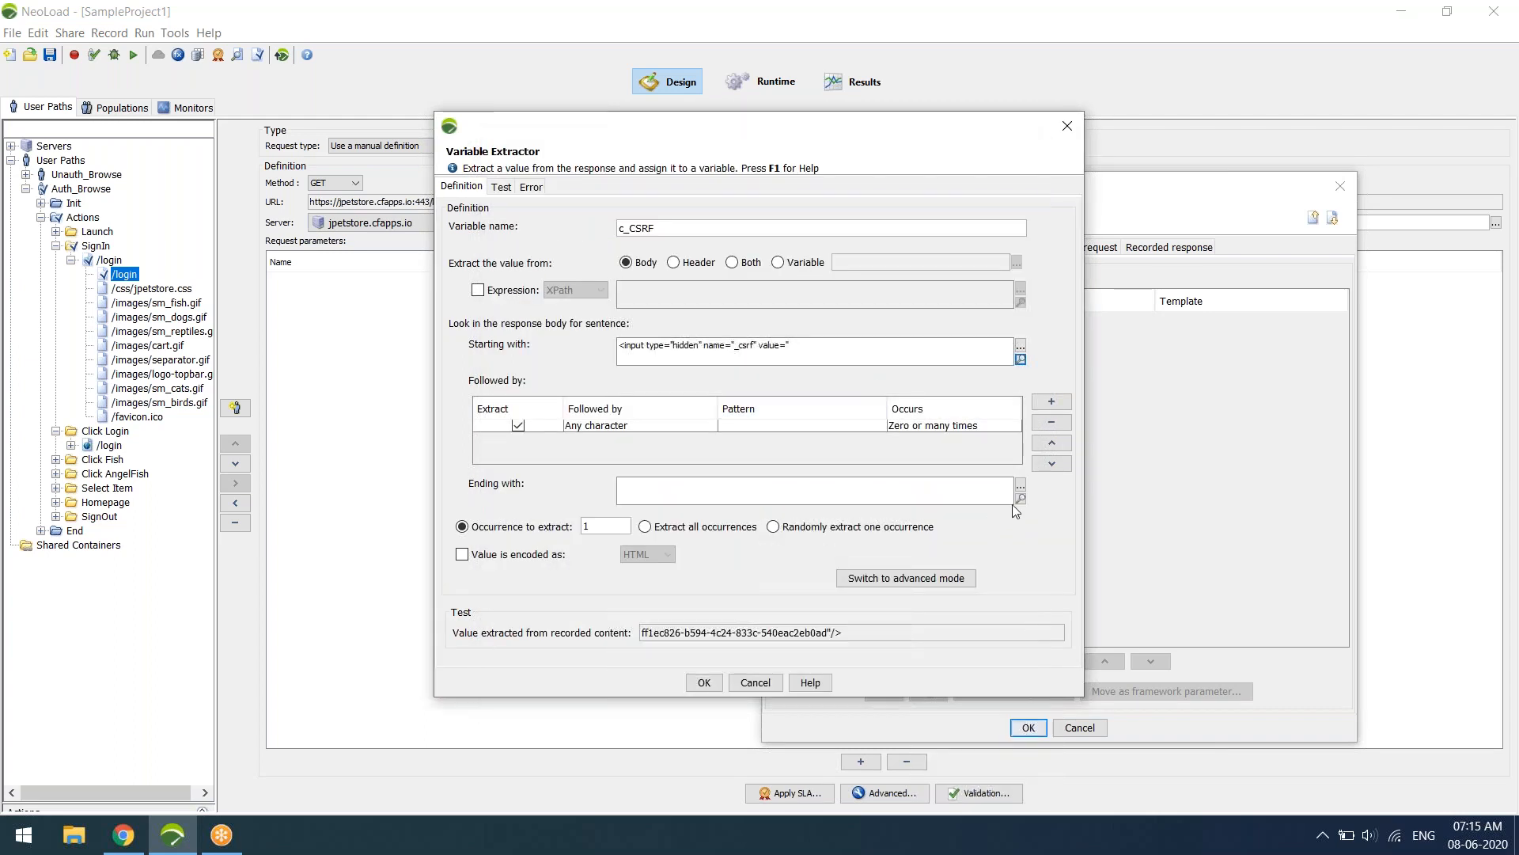
Pick "/> from the recorded response as the extractor's ending text, check the extracted value, and save the c_CSRF extractor
left_click(1020, 499)
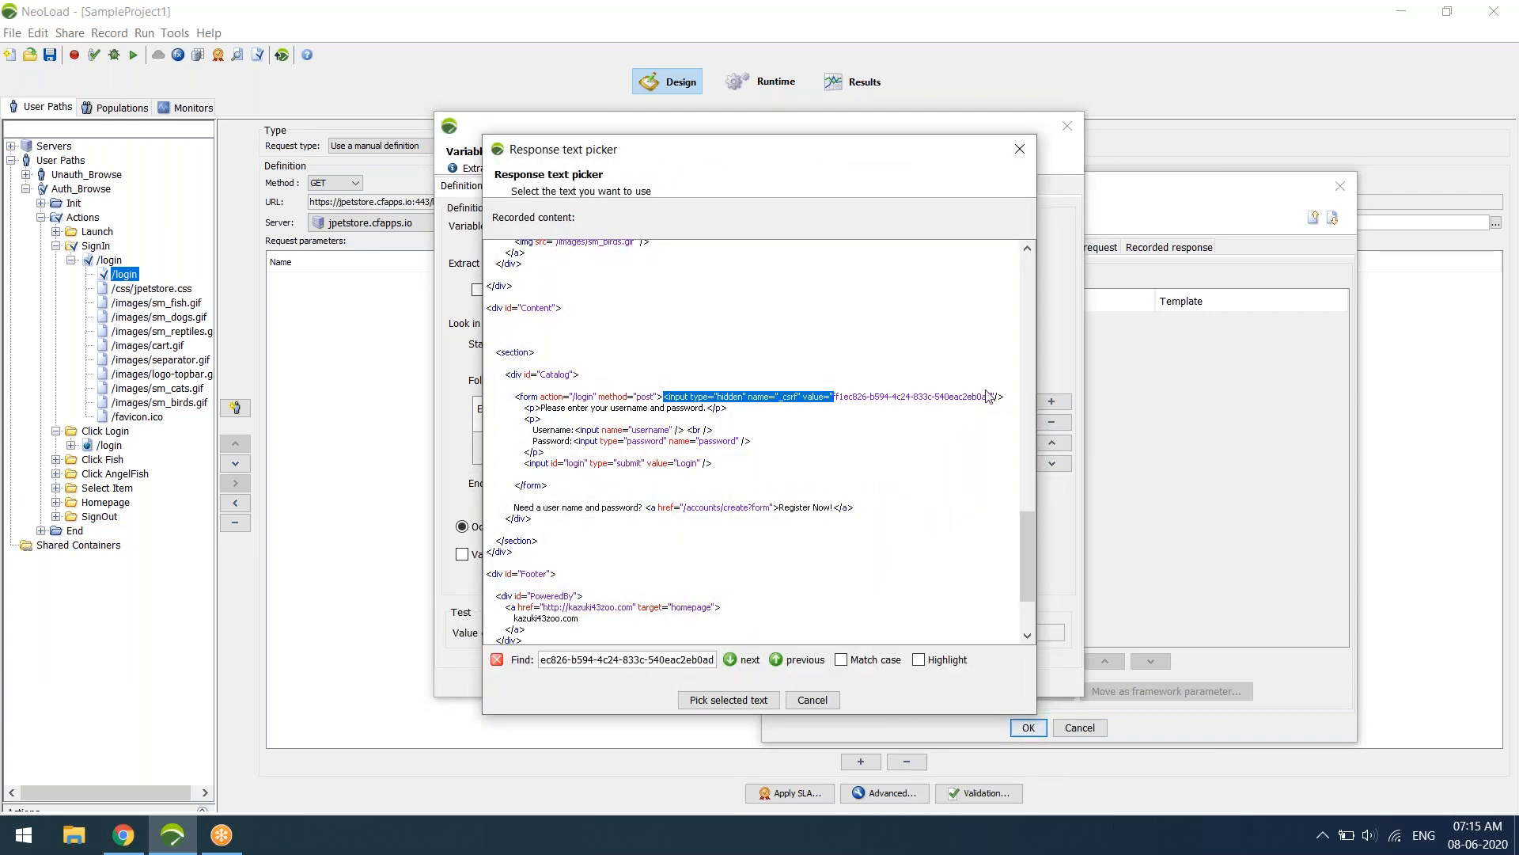
left_click_drag(994, 396, 1005, 396)
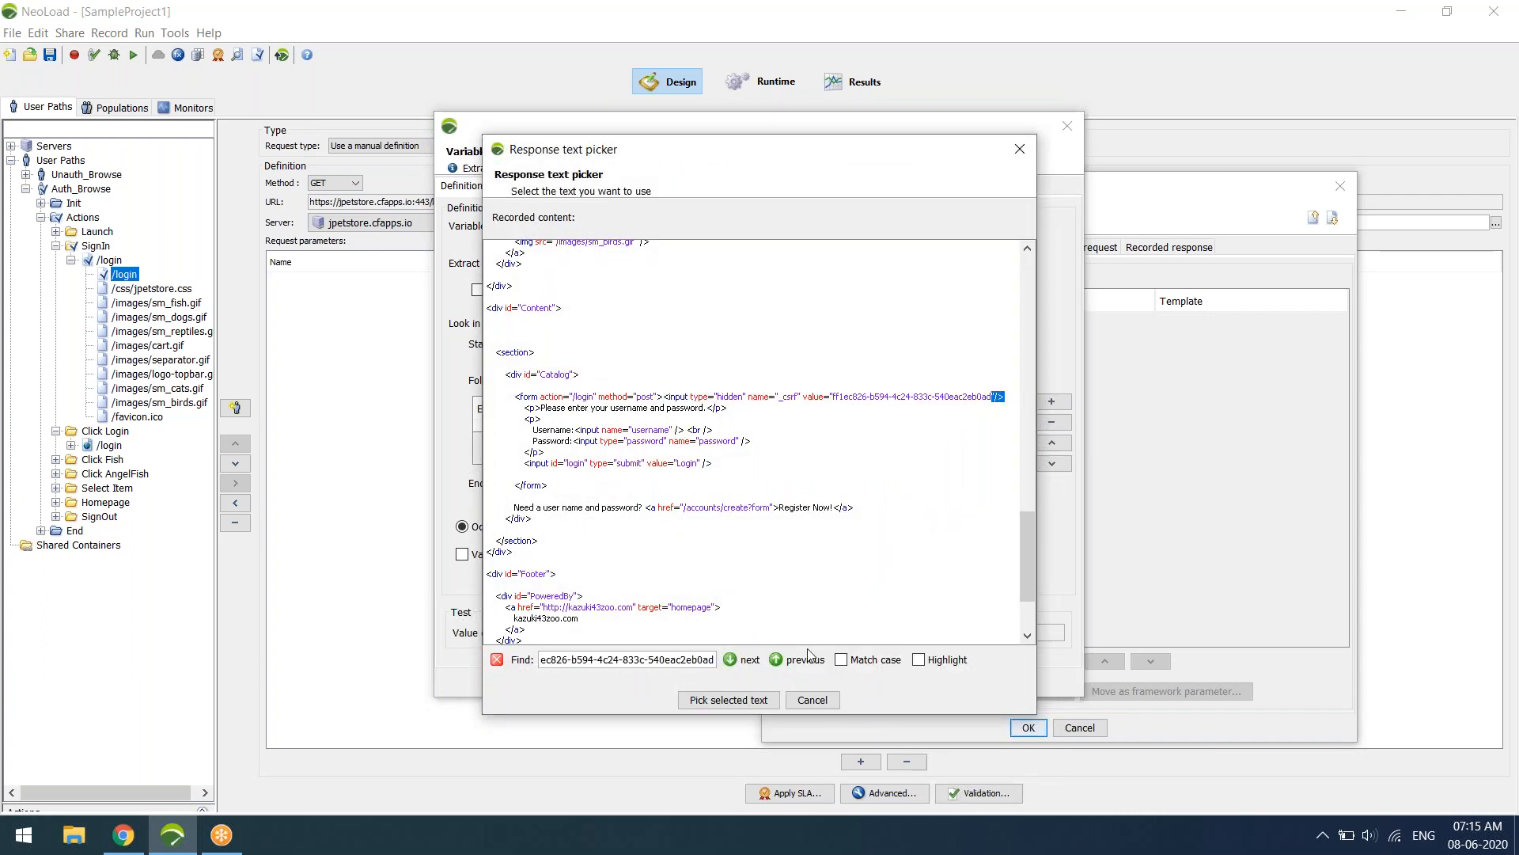
left_click(718, 699)
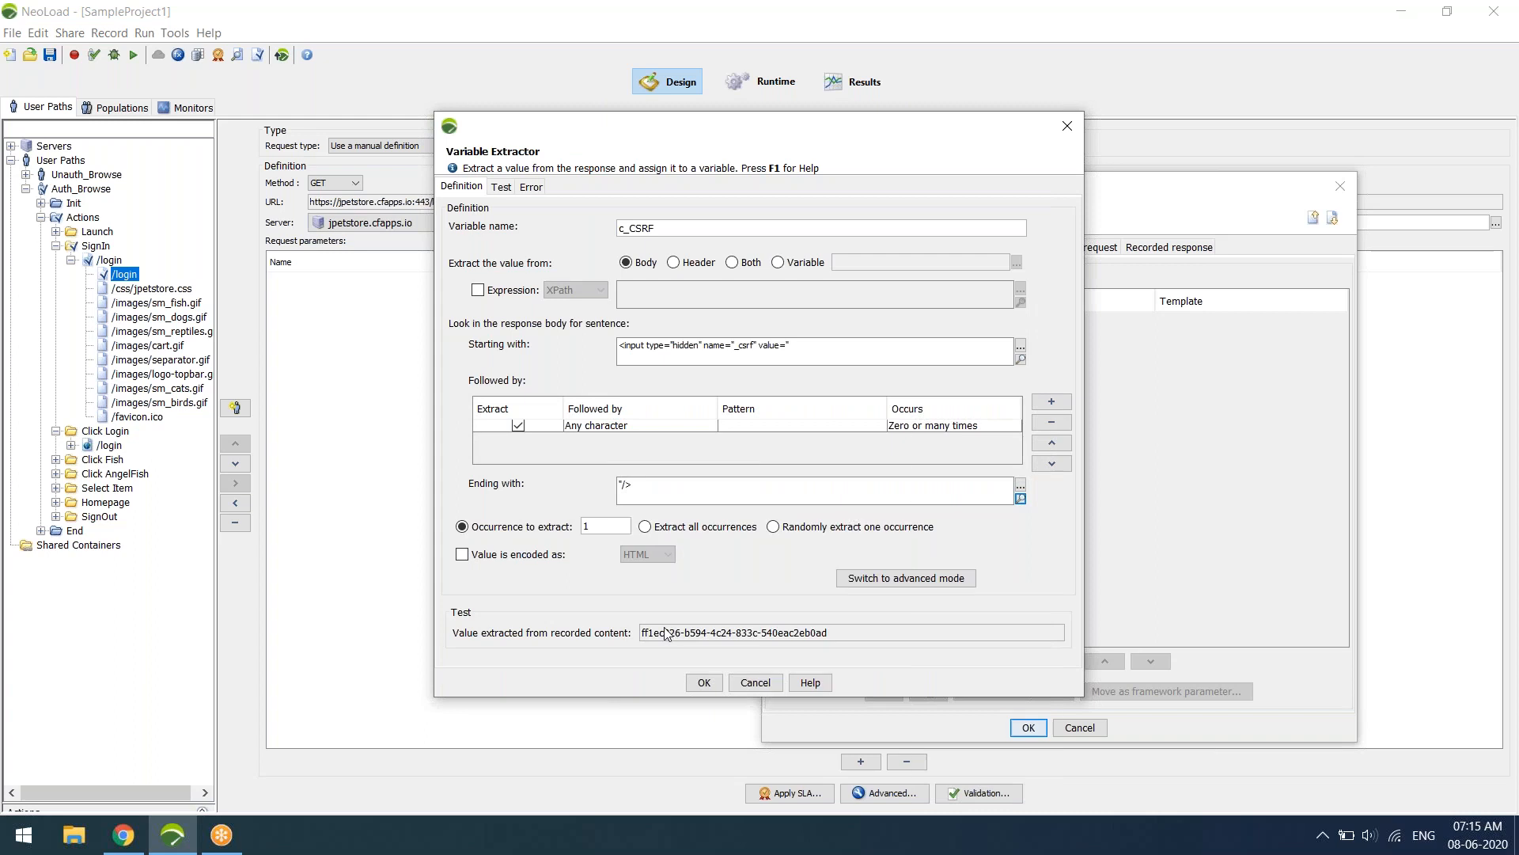
left_click_drag(663, 637, 845, 637)
left_click(859, 637)
left_click(700, 682)
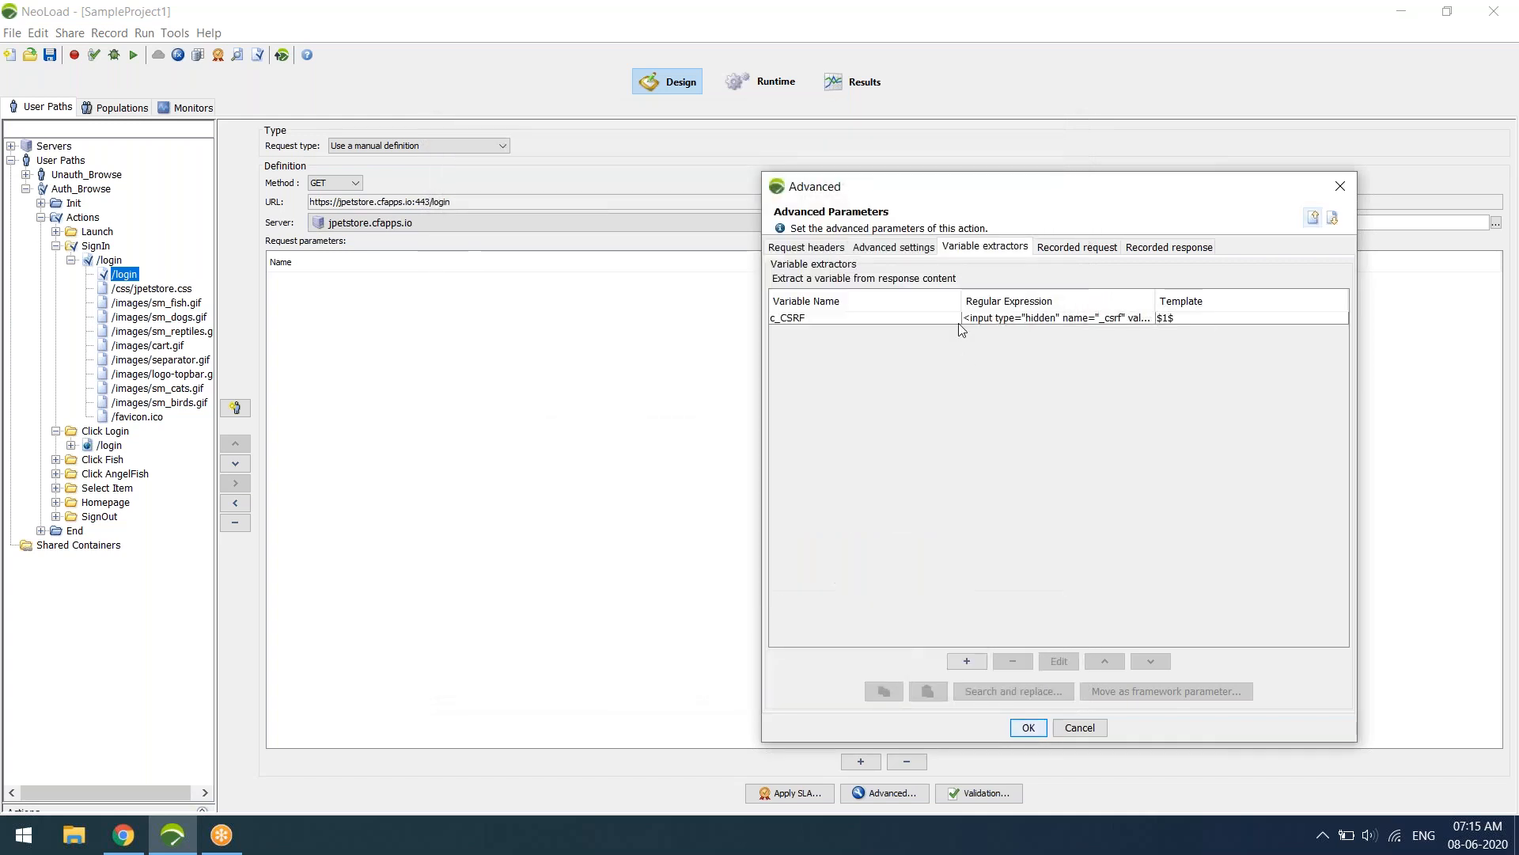
Search and replace the recorded _csrf value in Click Login's /login request with the ${c_CSRF} variable, reviewing the replacement manually
left_click(920, 320)
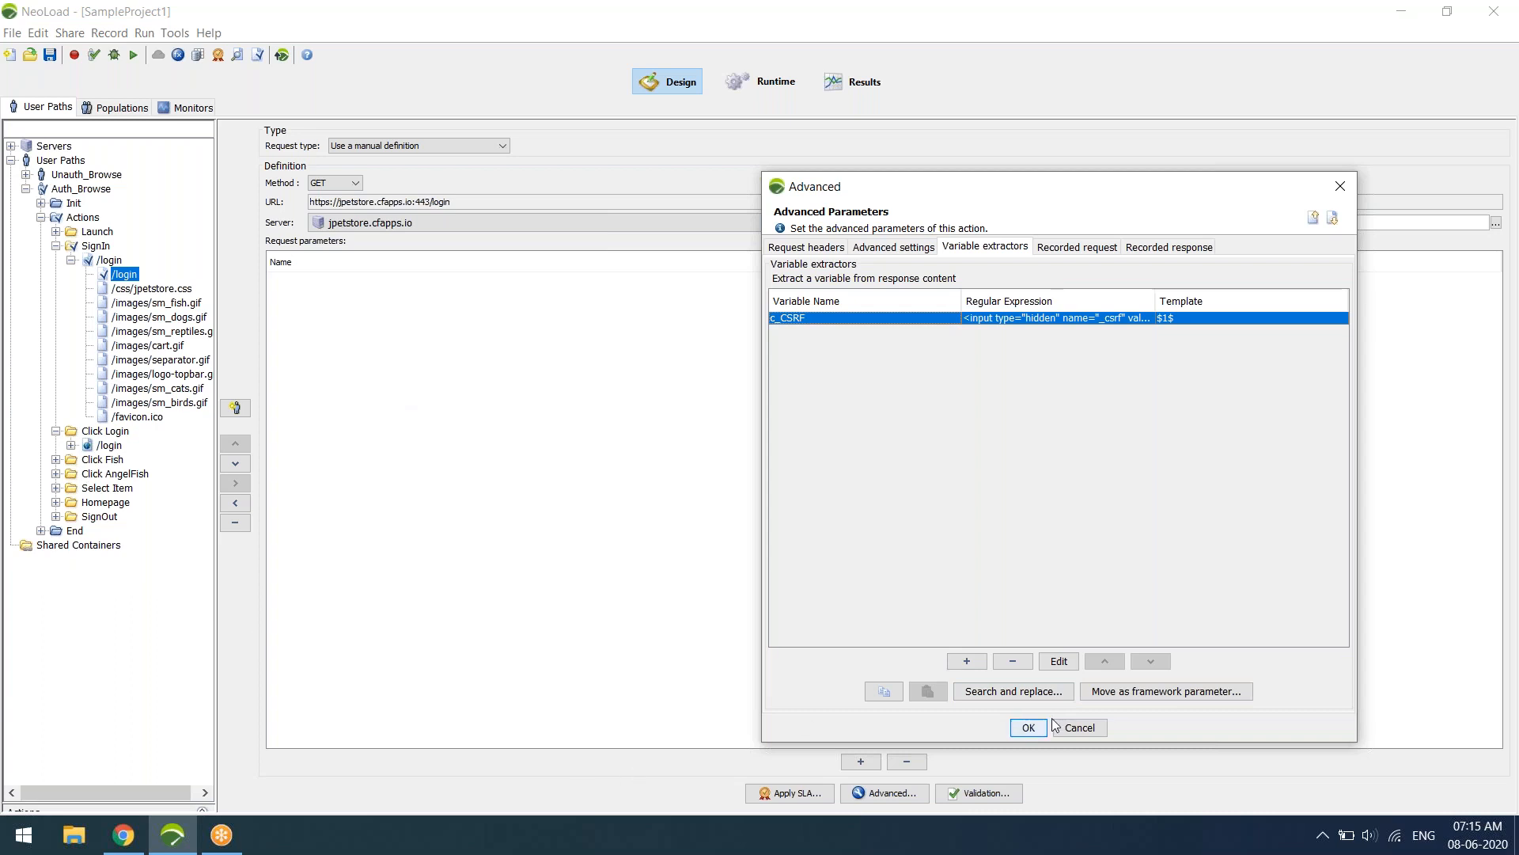
left_click(990, 696)
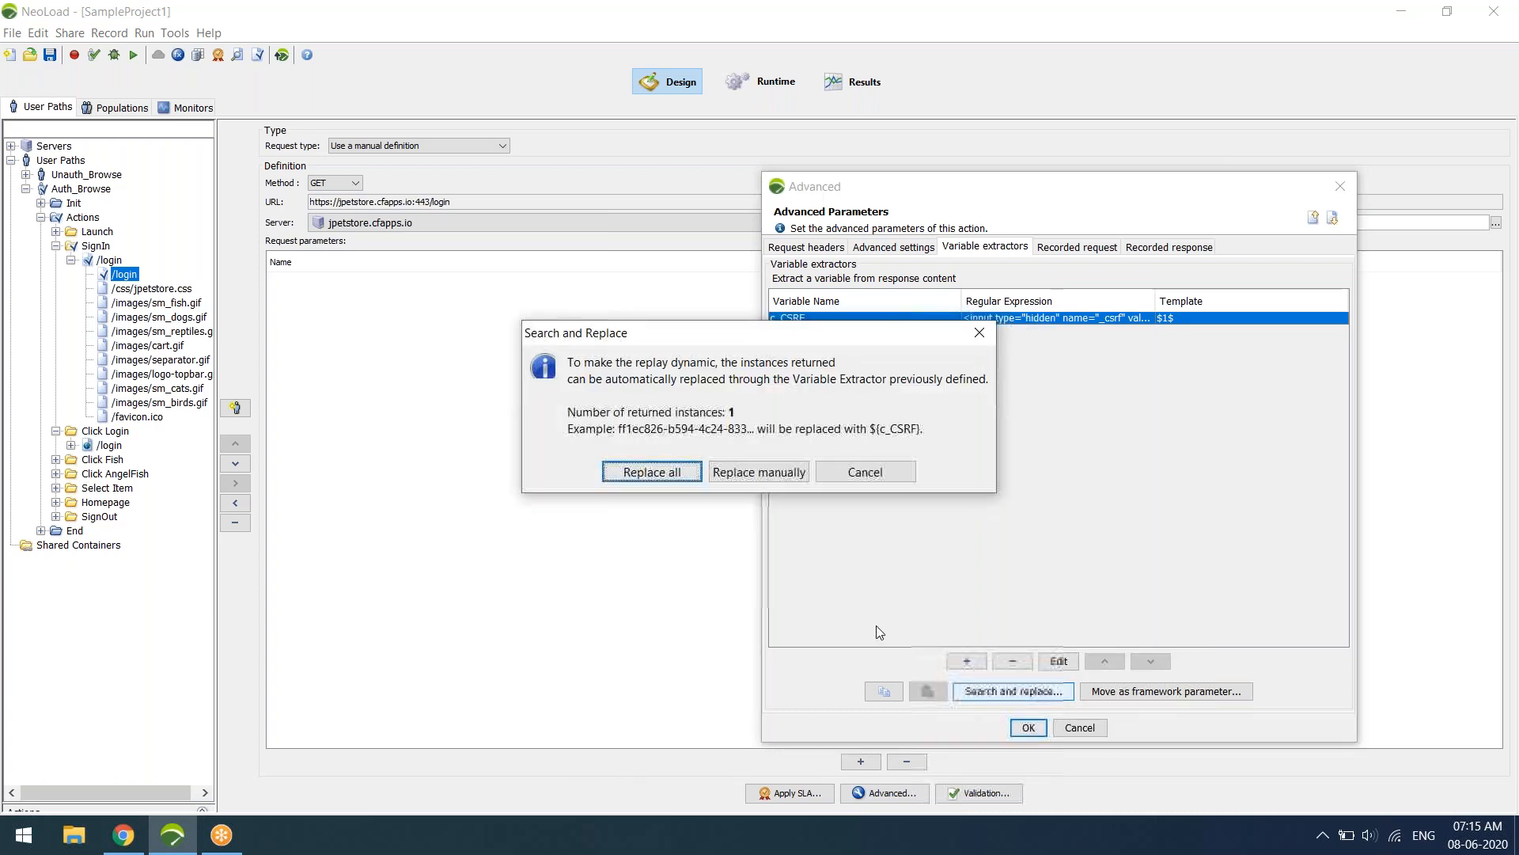
left_click(753, 477)
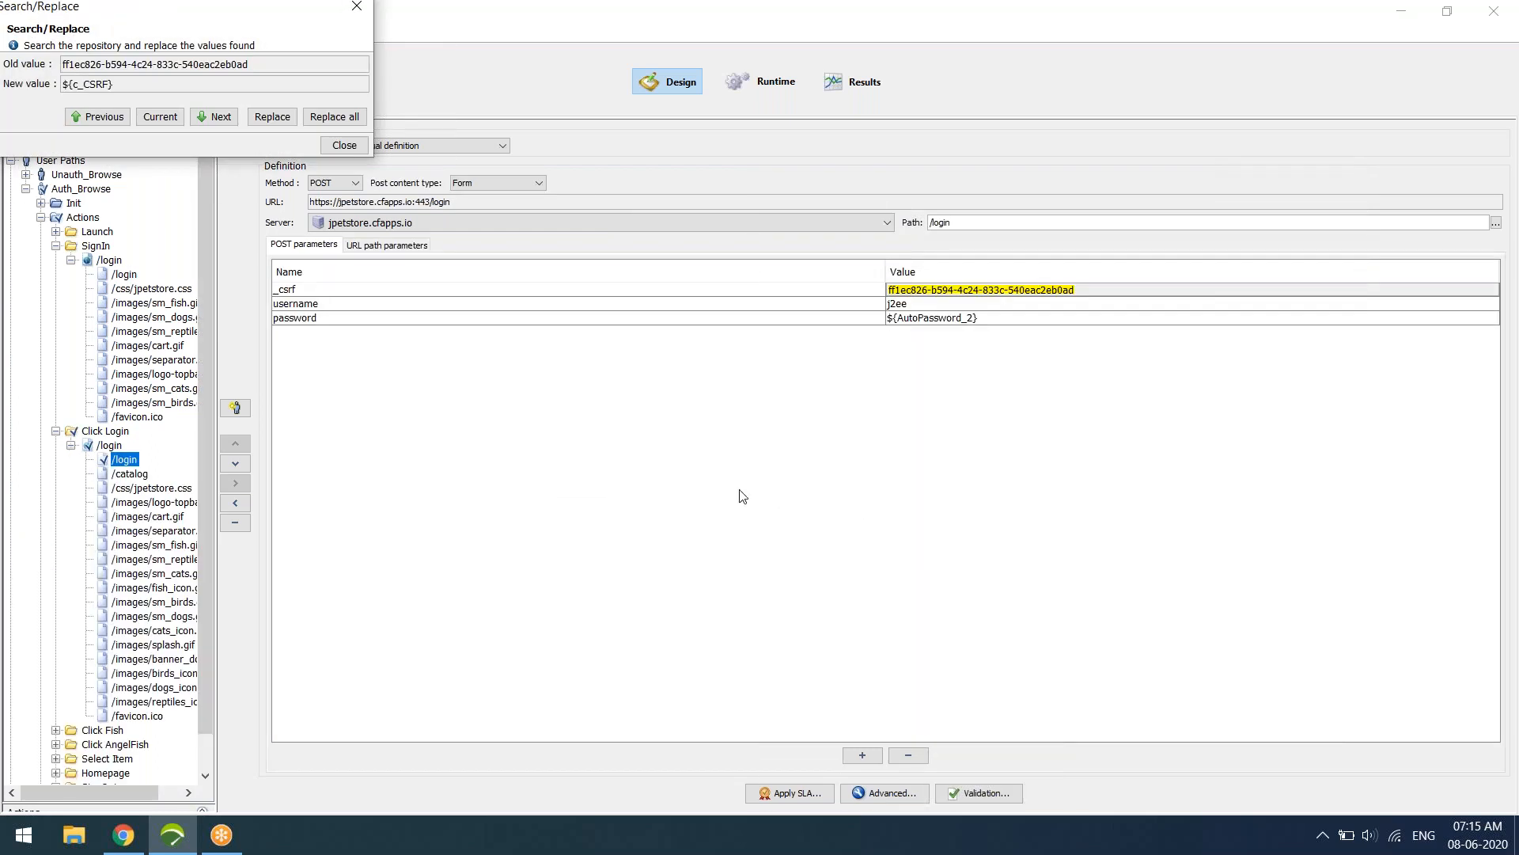
left_click(273, 116)
key("Return")
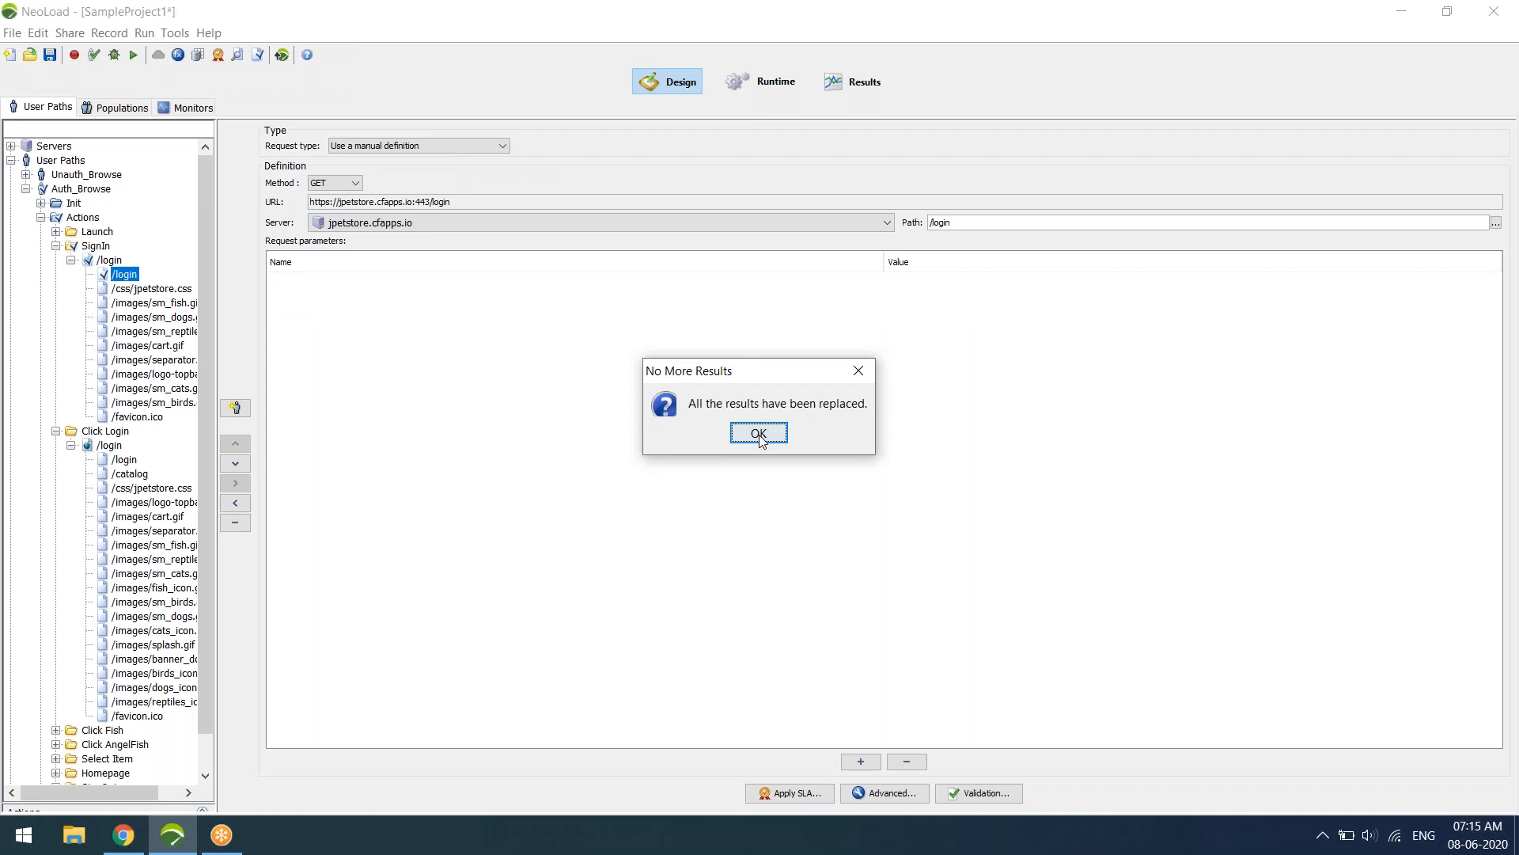
Collapse the /login pages under Click Login and SignIn and clear the request flags
left_click(71, 444)
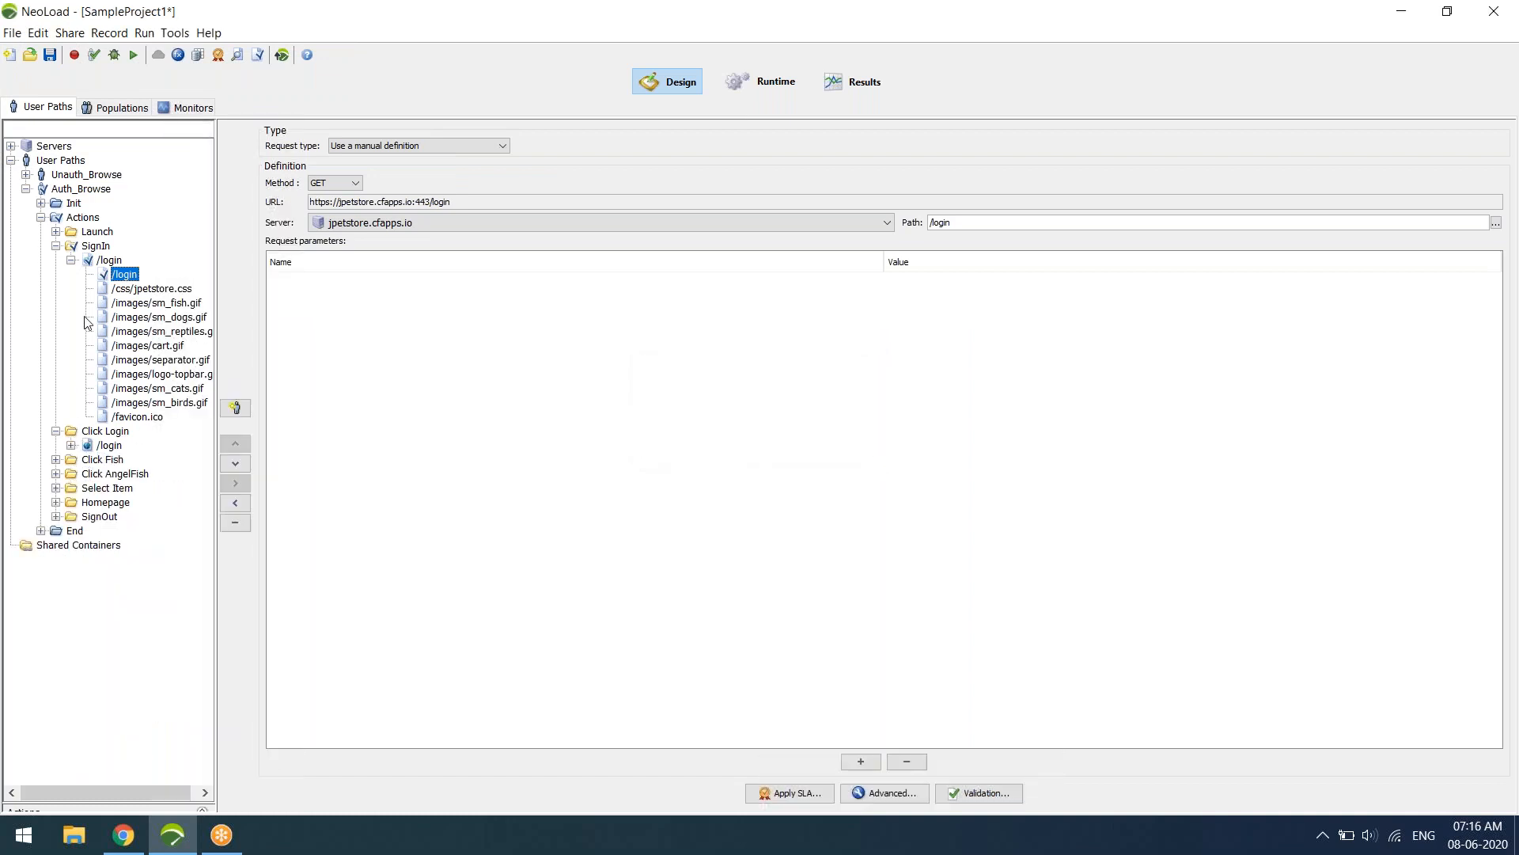
left_click(70, 259)
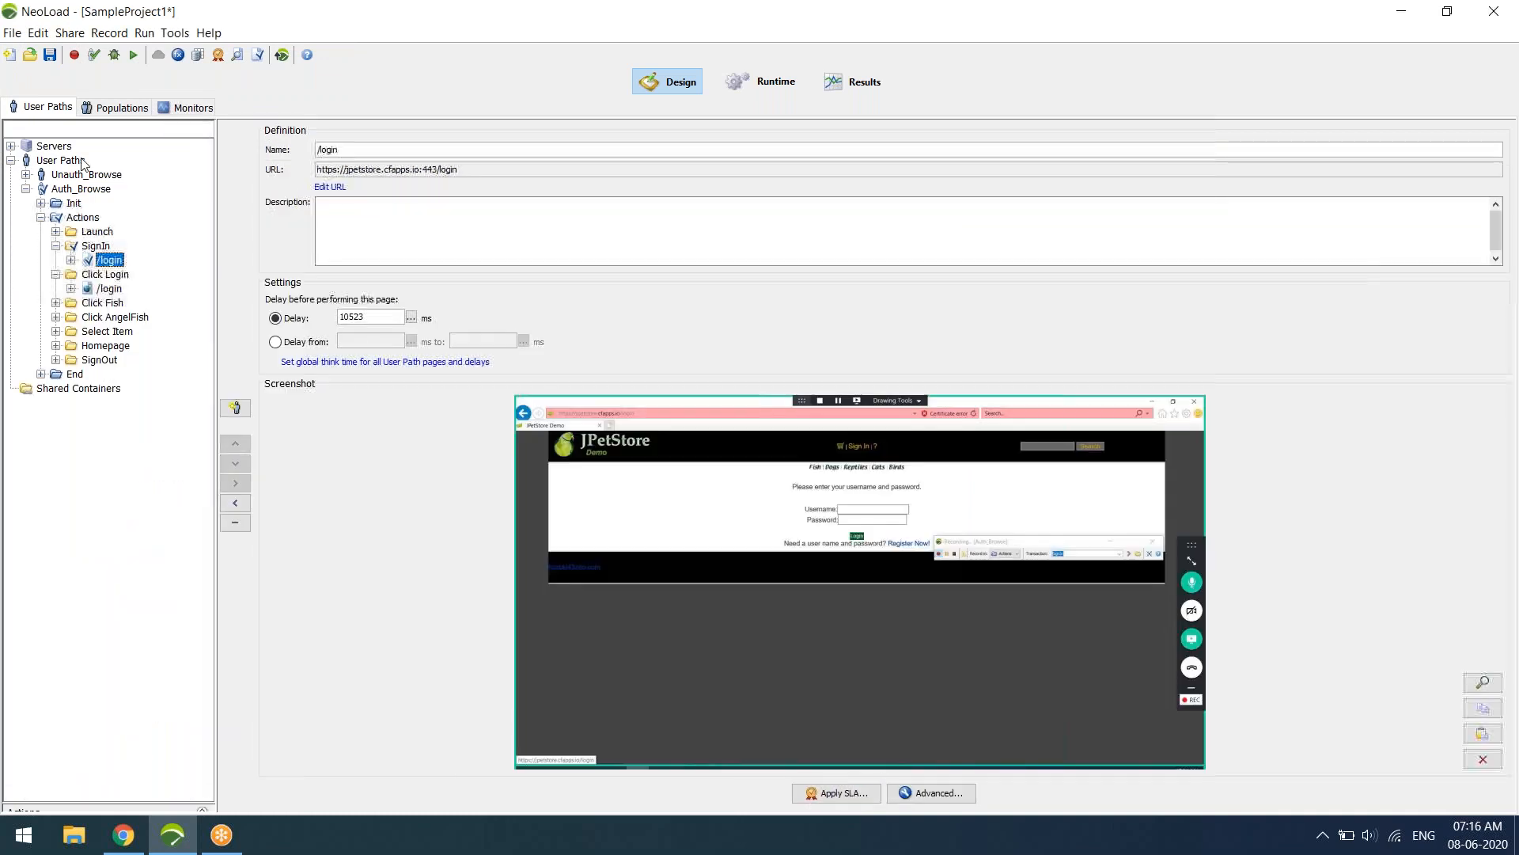
left_click(258, 55)
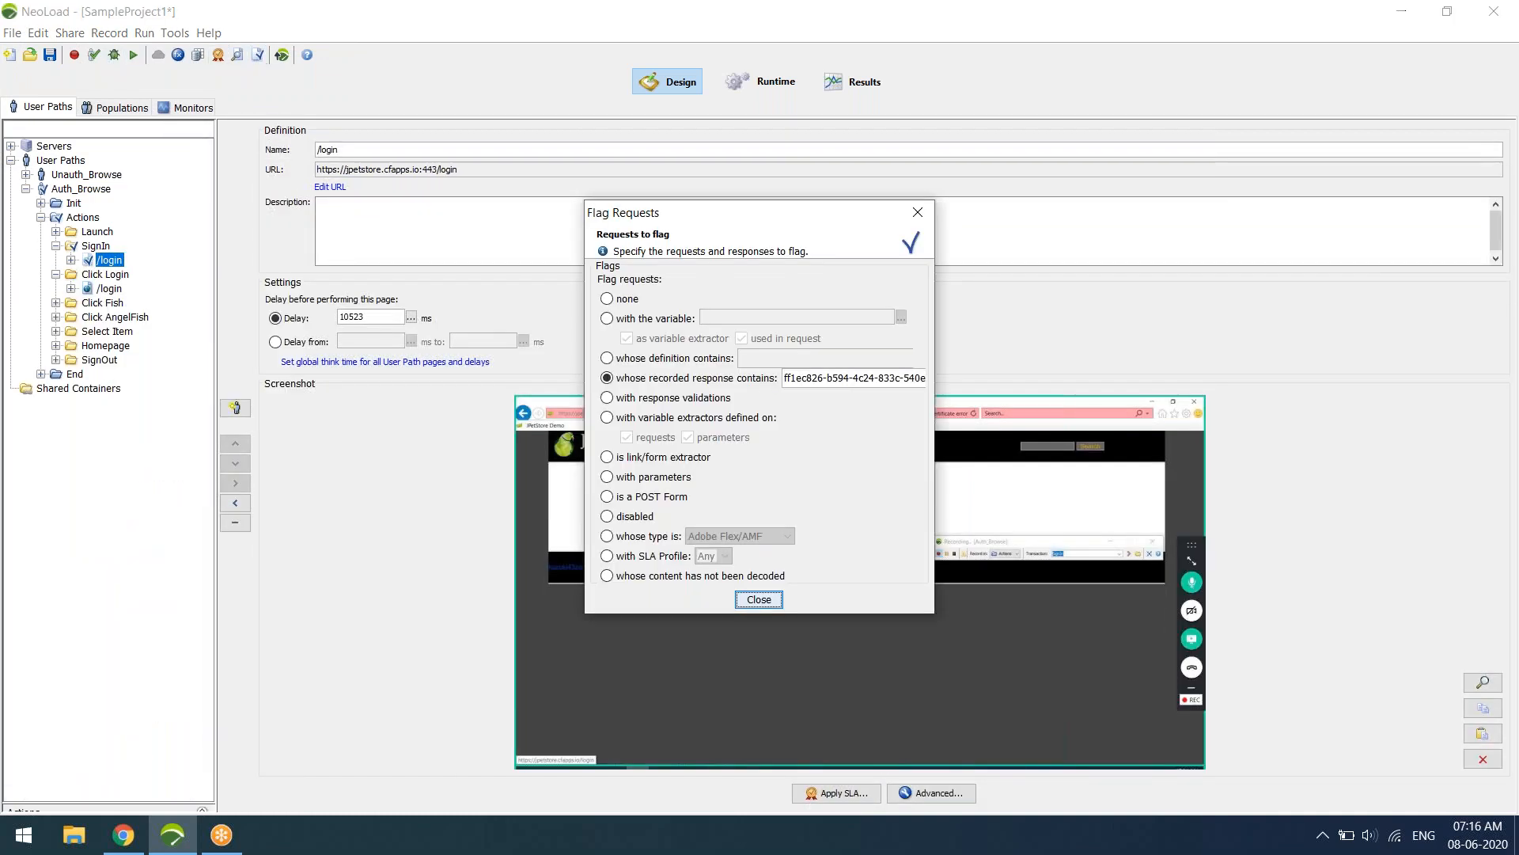
left_click(764, 605)
Run the validity check on the Auth_Browse user path again and inspect the c_CSRF variable used during validation
left_click(94, 56)
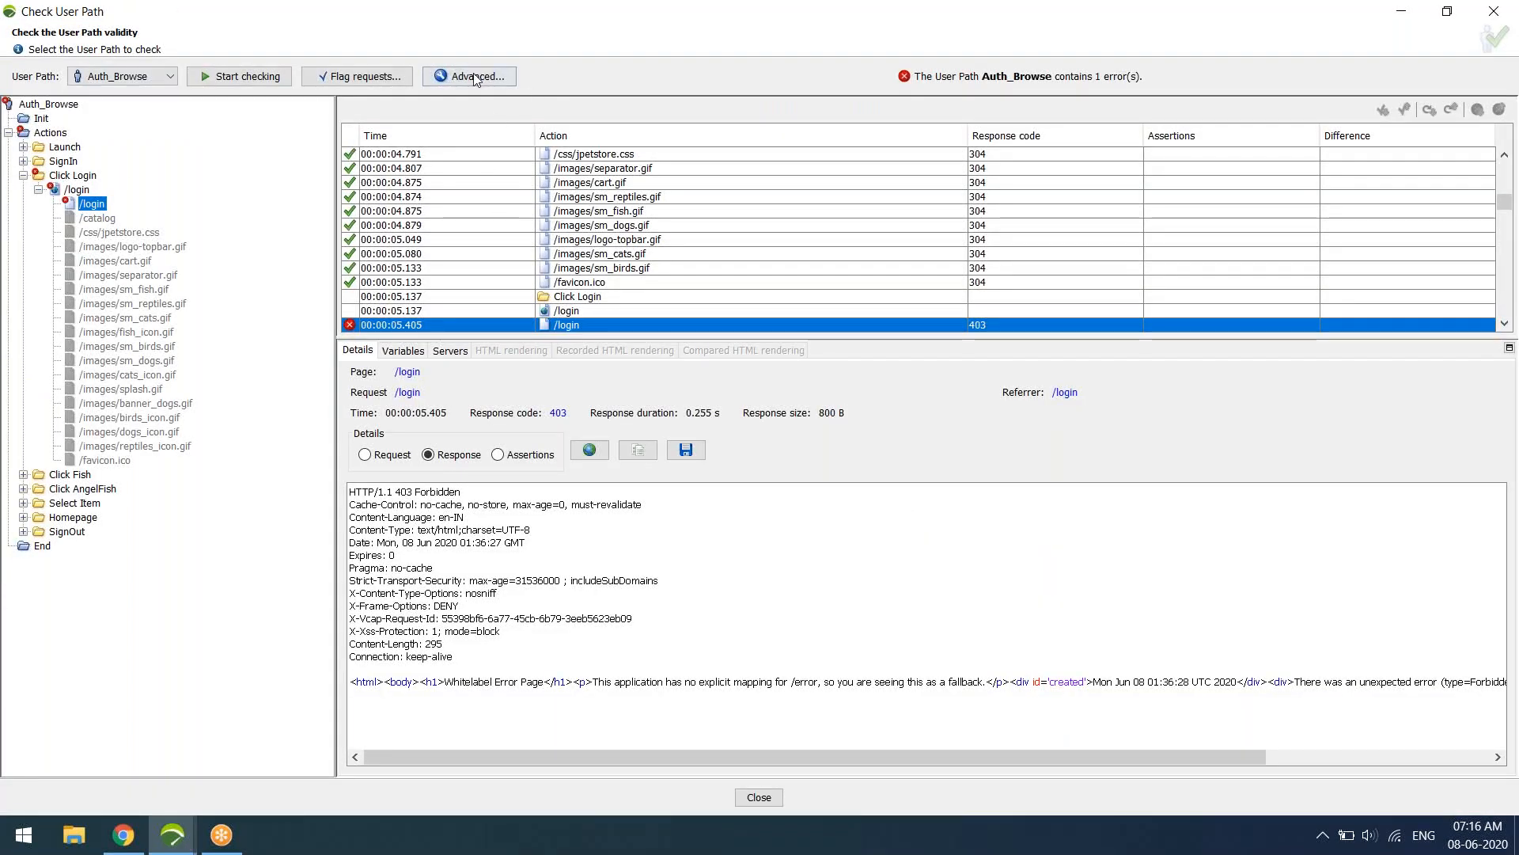
left_click(230, 79)
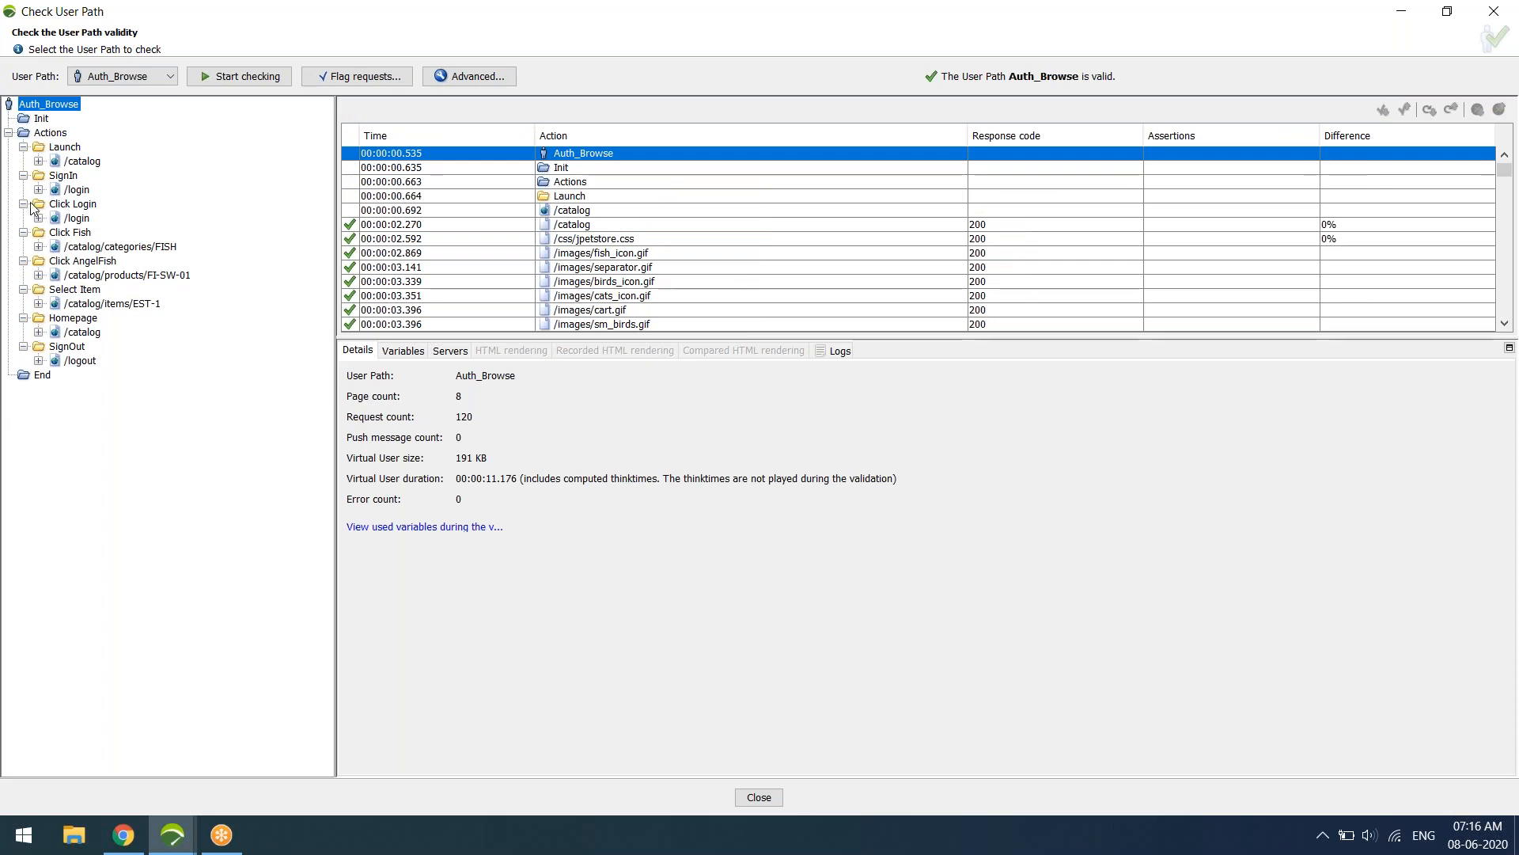
left_click(401, 353)
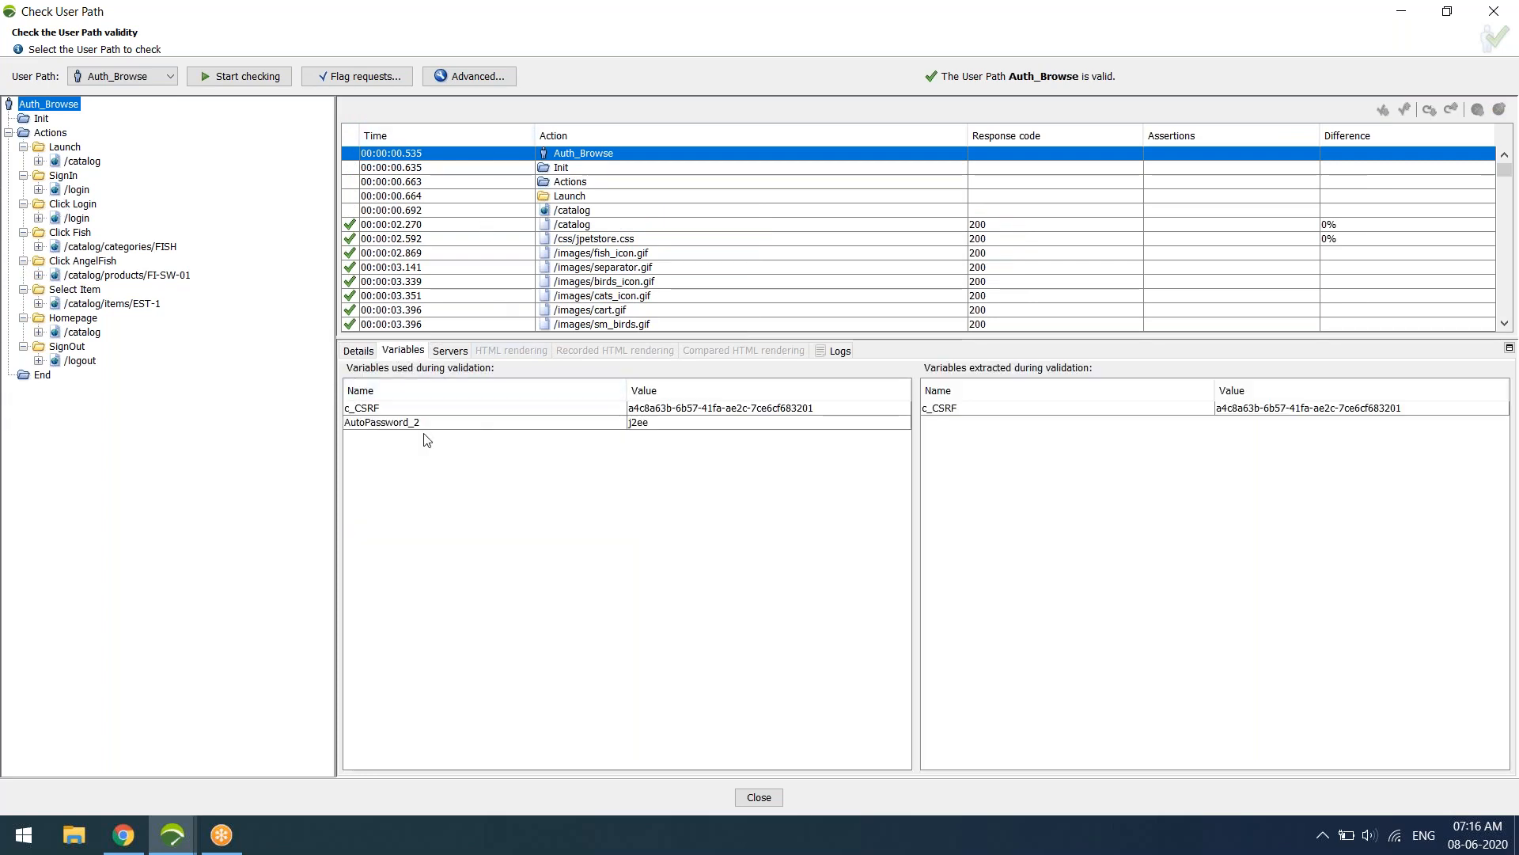
left_click(673, 413)
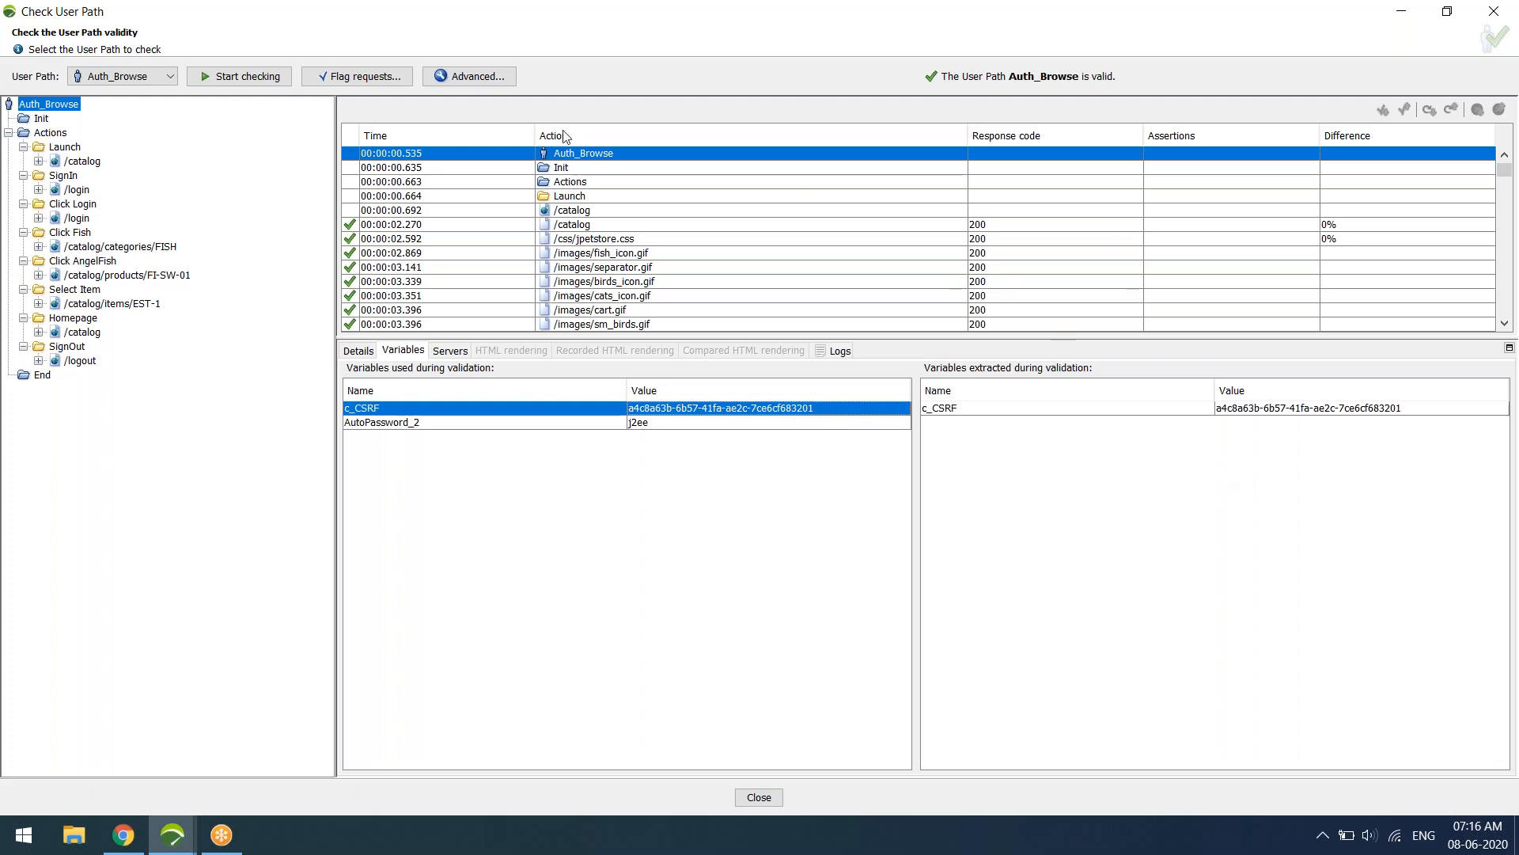
Set the validation to play three iterations of Actions and recheck the Auth_Browse user path
left_click(456, 76)
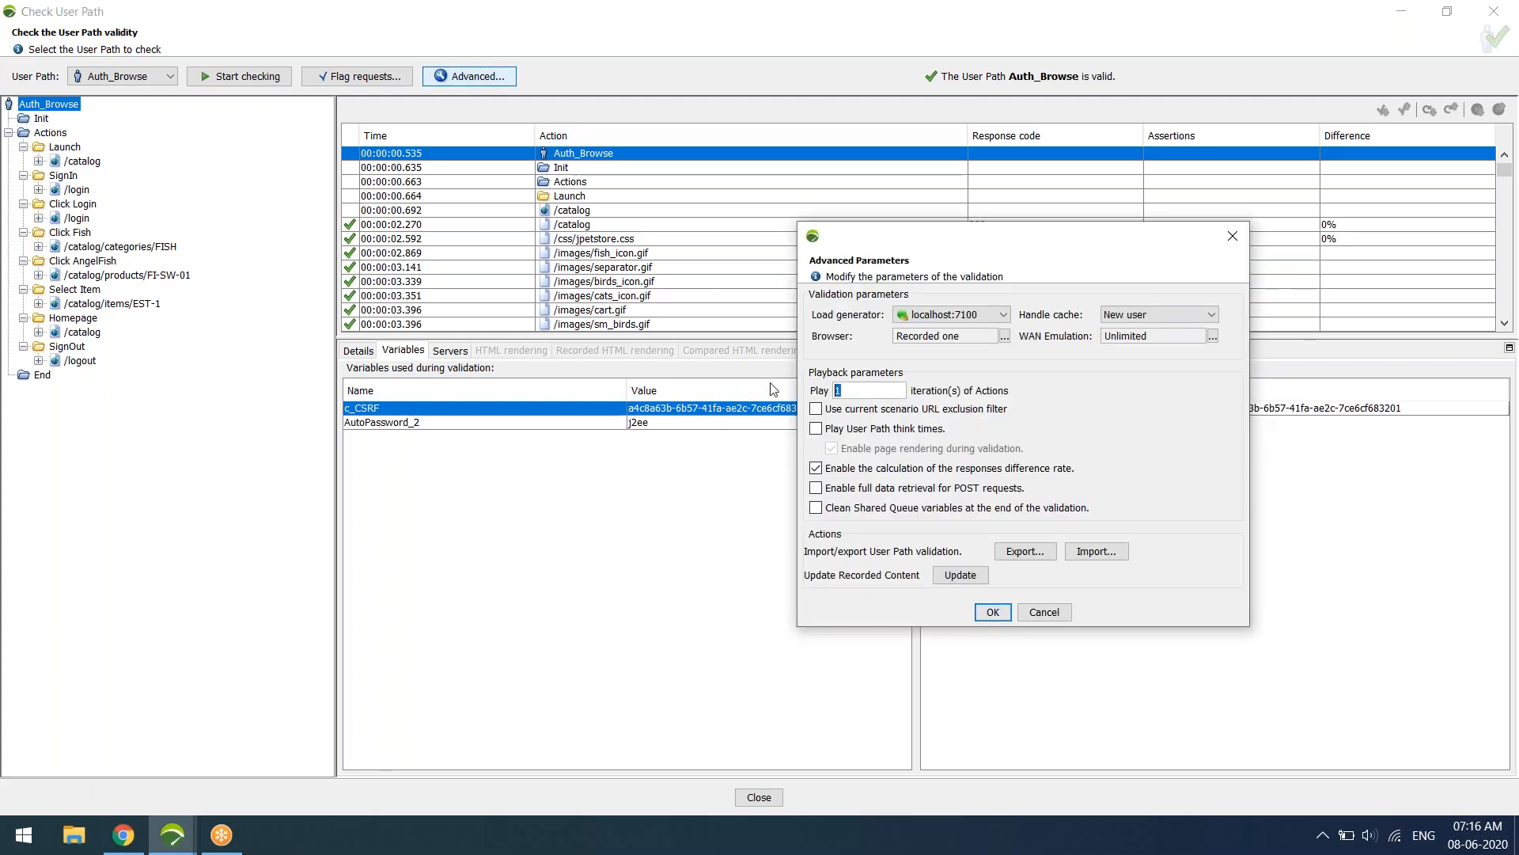
key("Return")
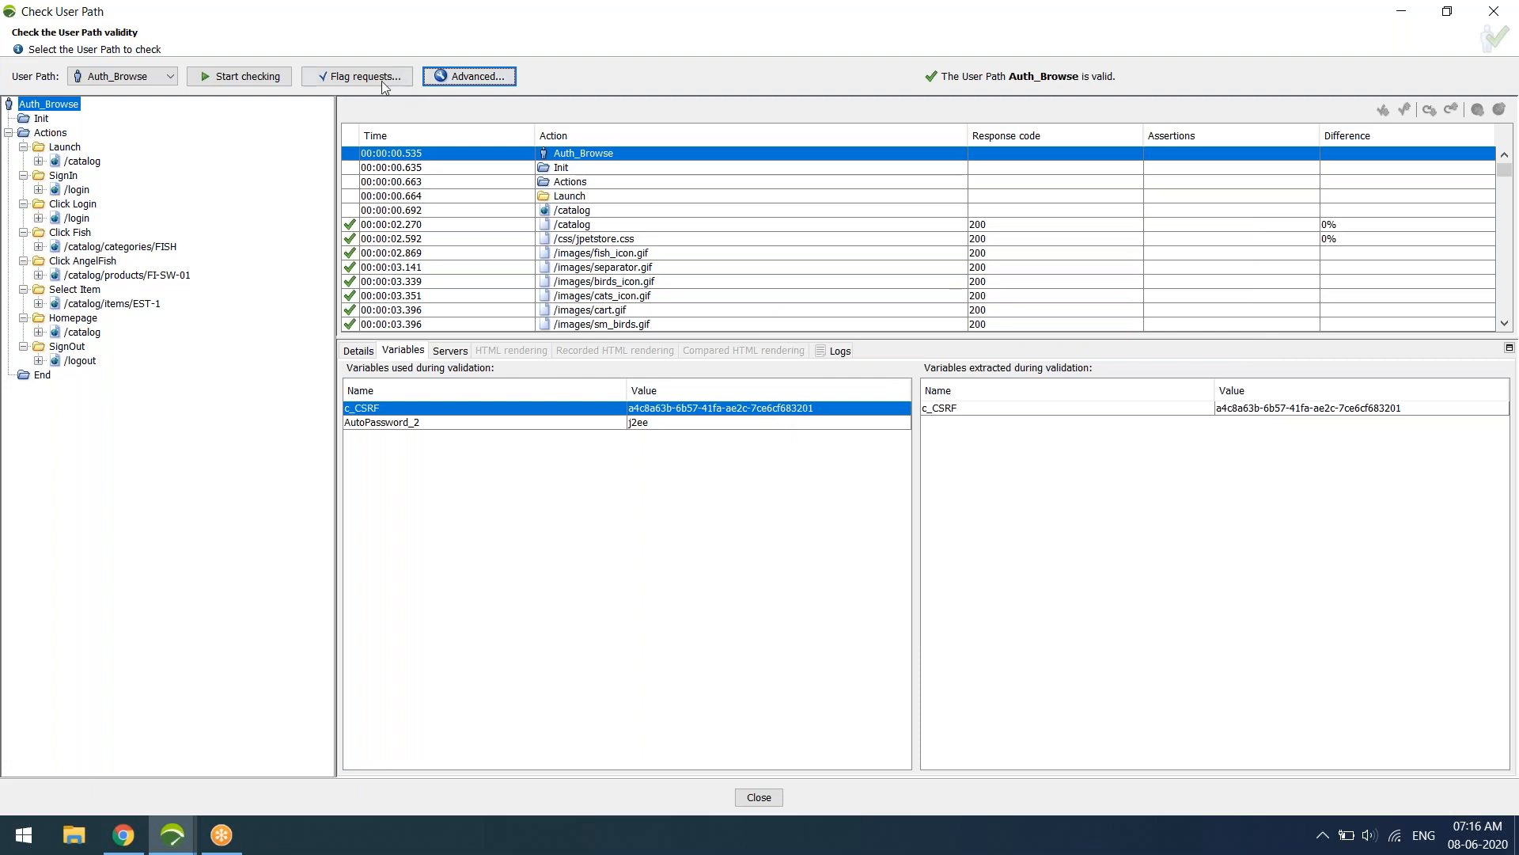
left_click(231, 81)
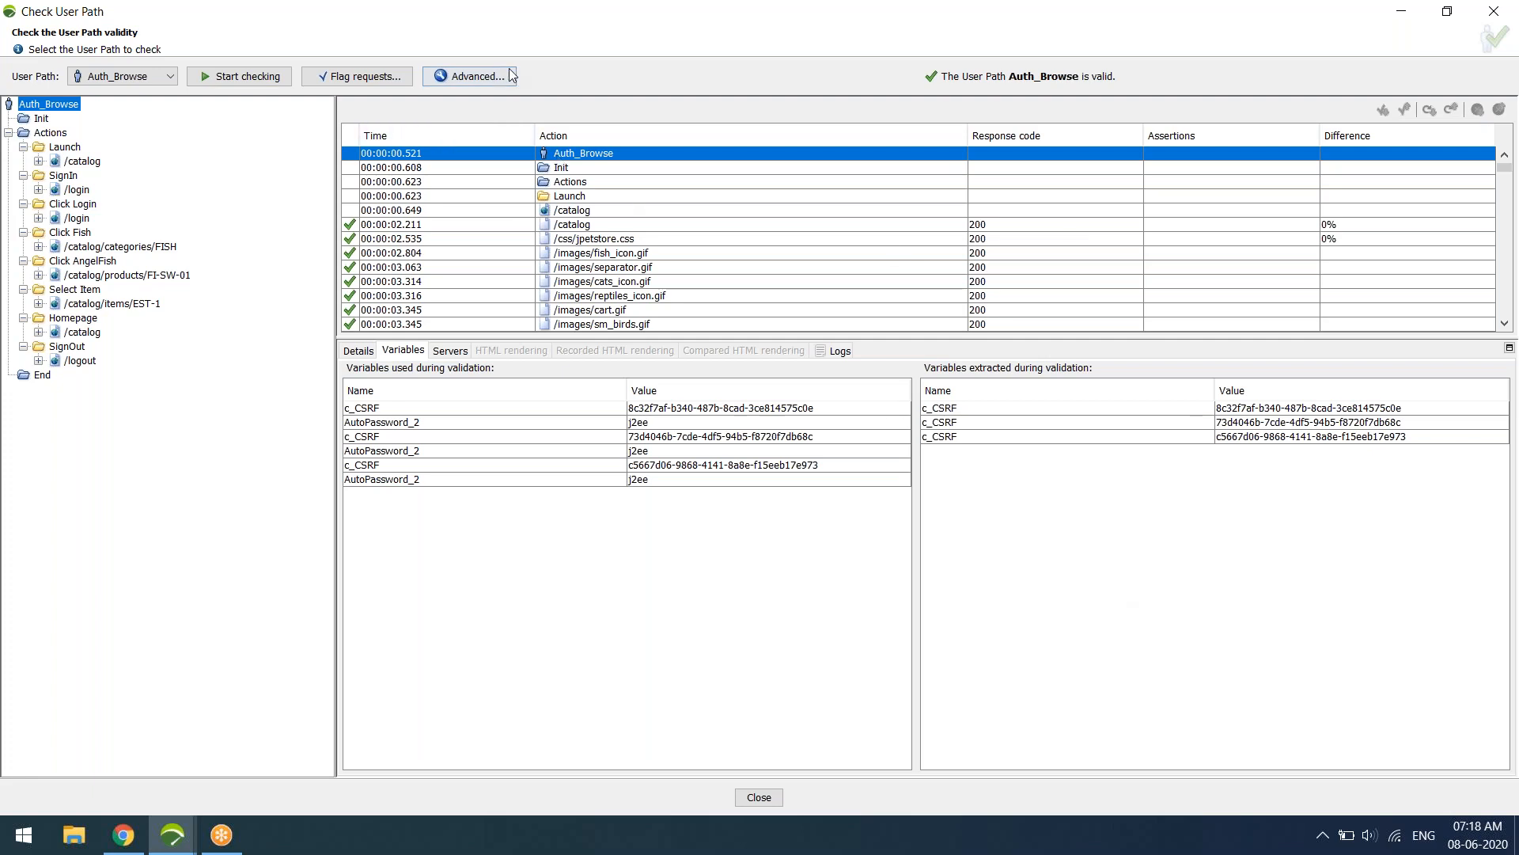
Close the user path check and collapse the SignIn, Click Login, Actions and Auth_Browse nodes in the user path tree
left_click(1507, 21)
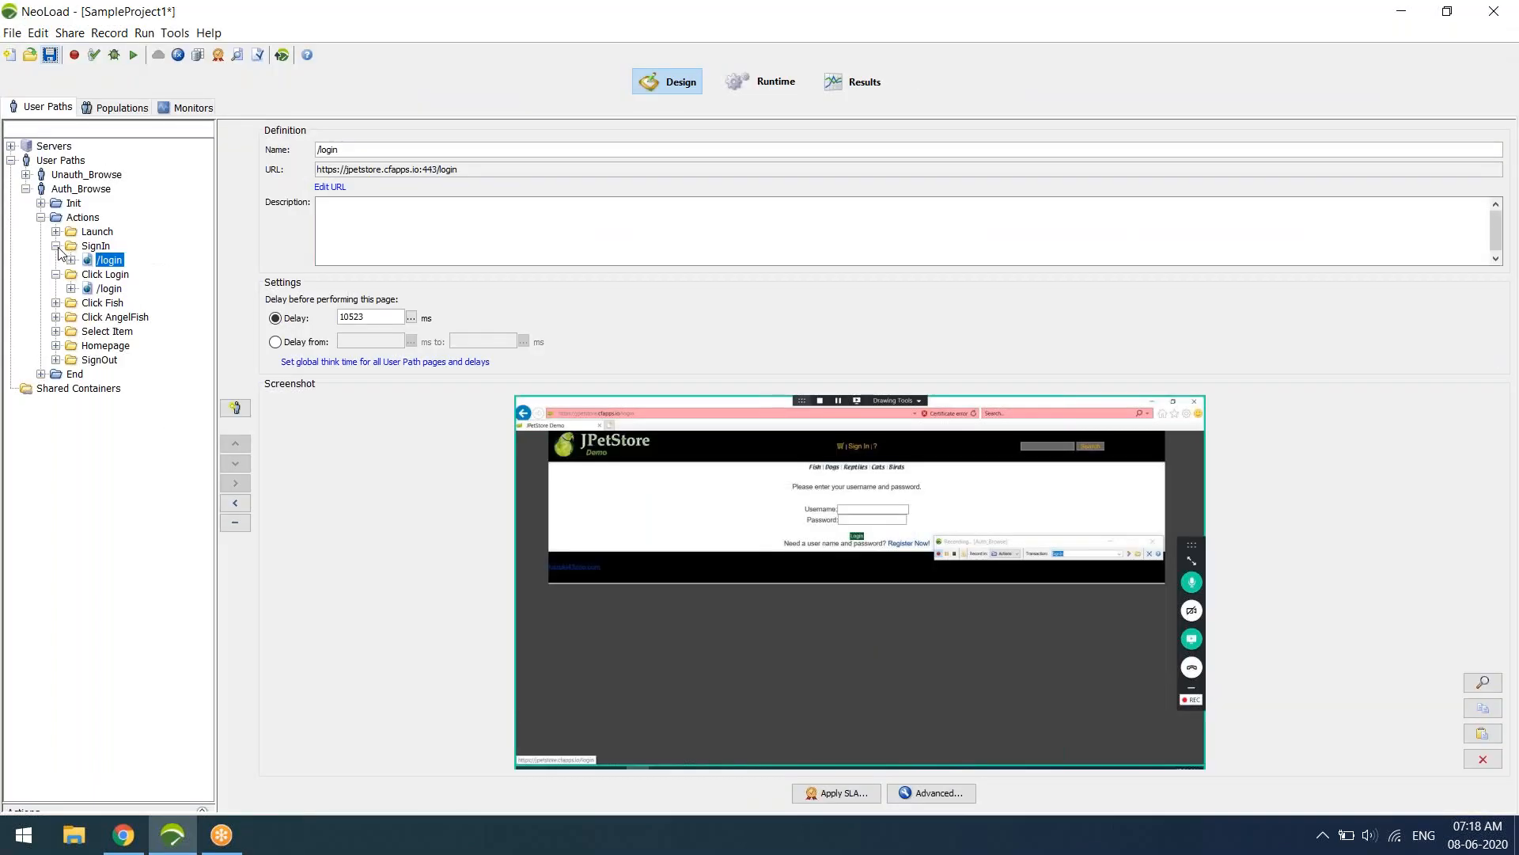
left_click(56, 245)
left_click(56, 260)
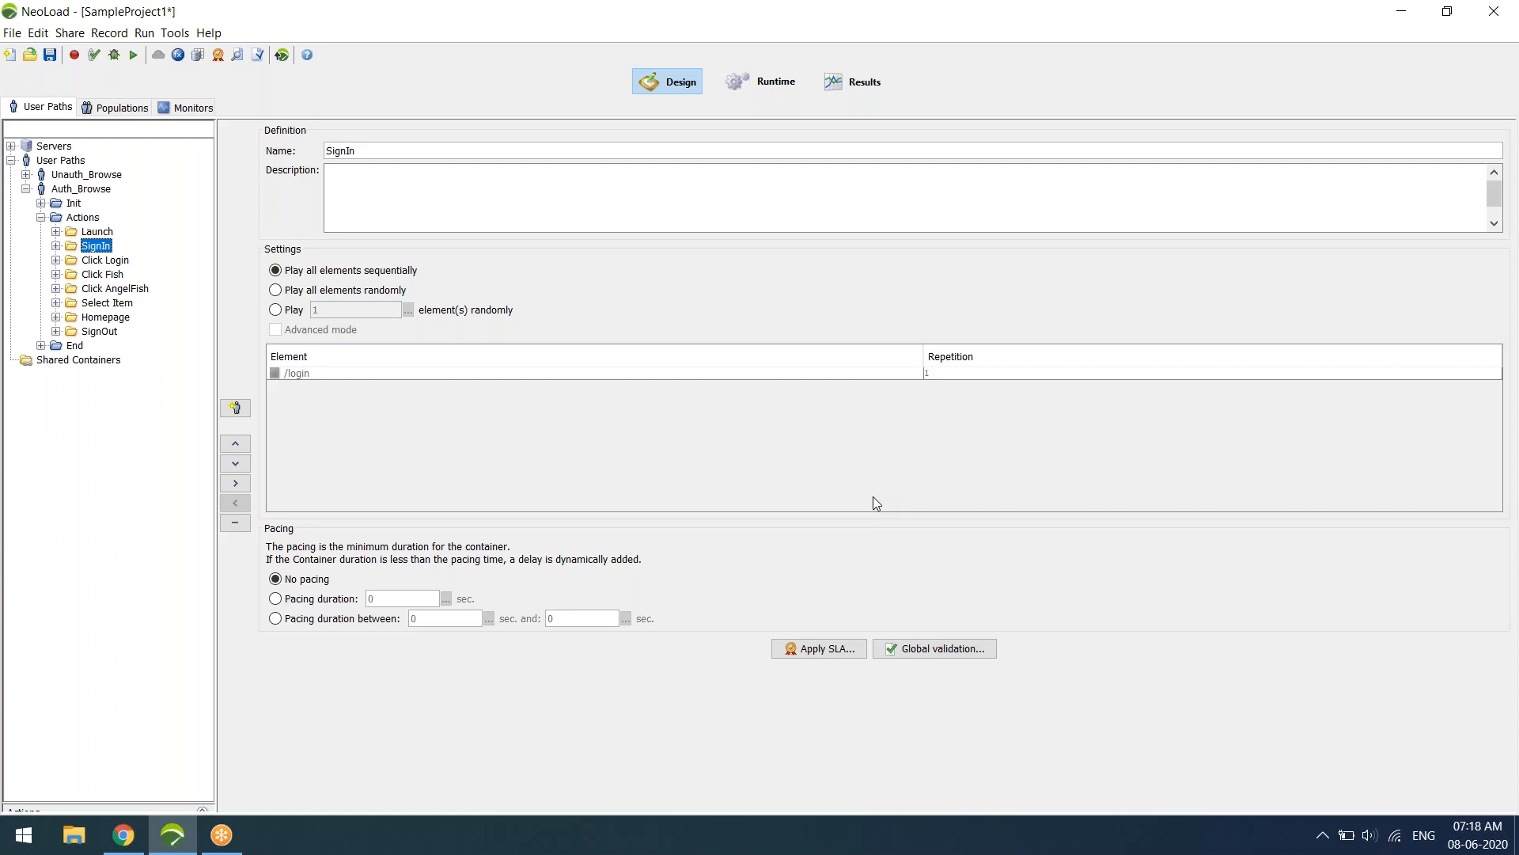
left_click(41, 219)
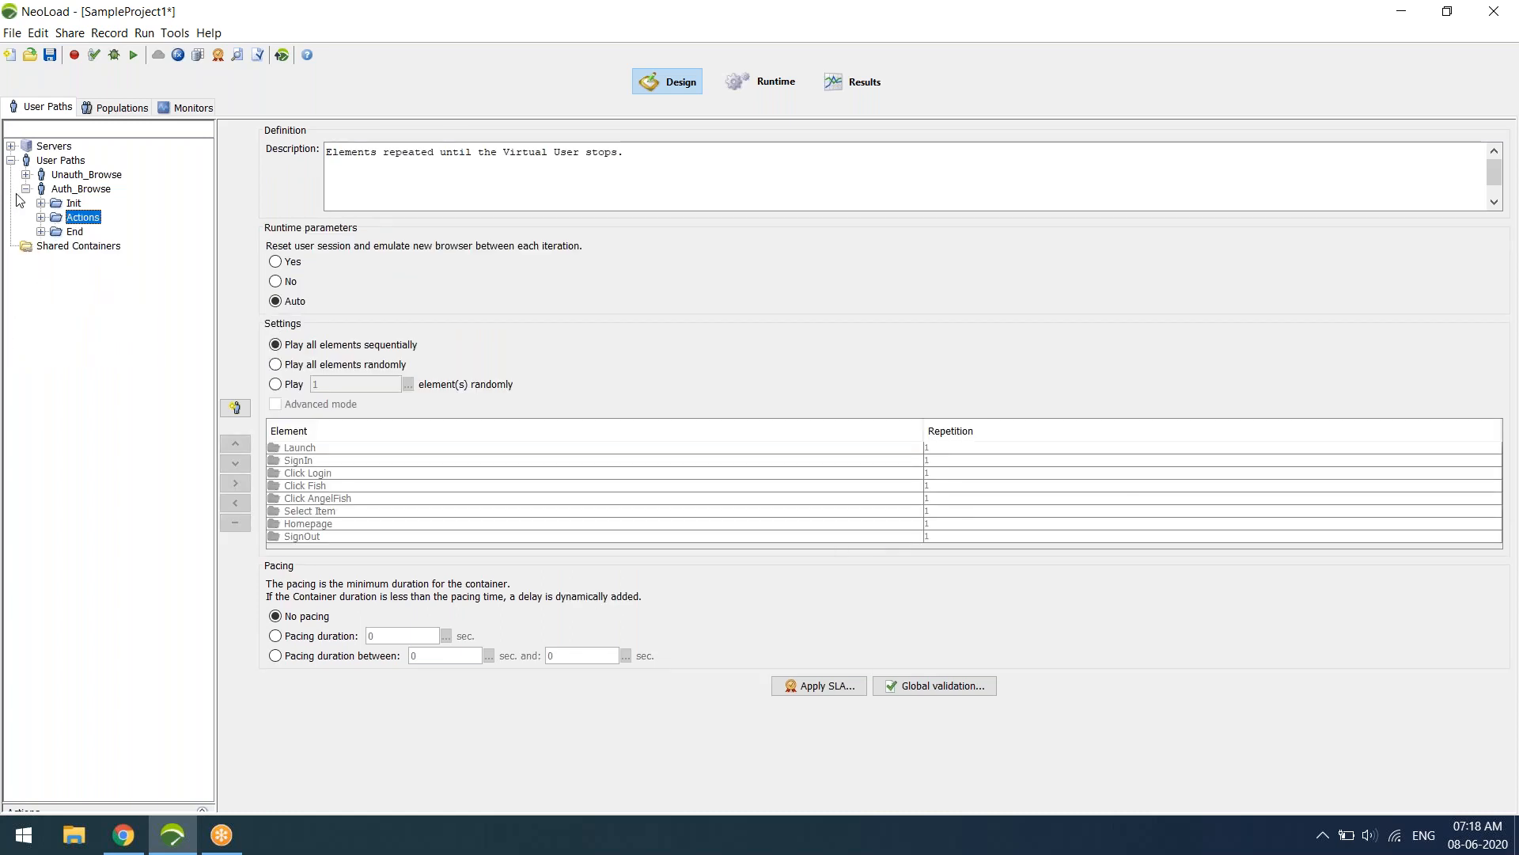
left_click(26, 190)
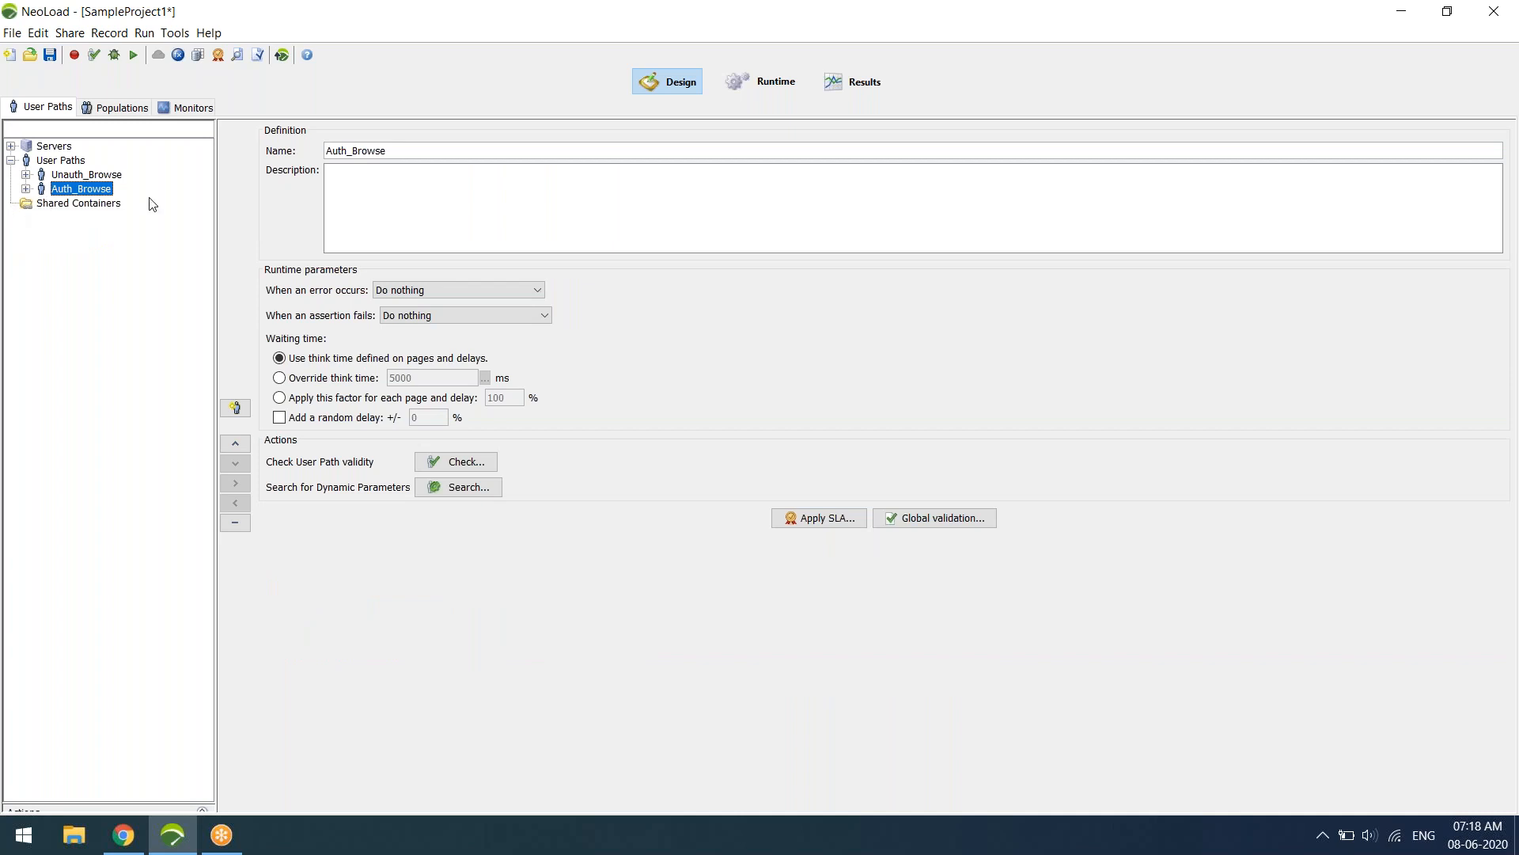